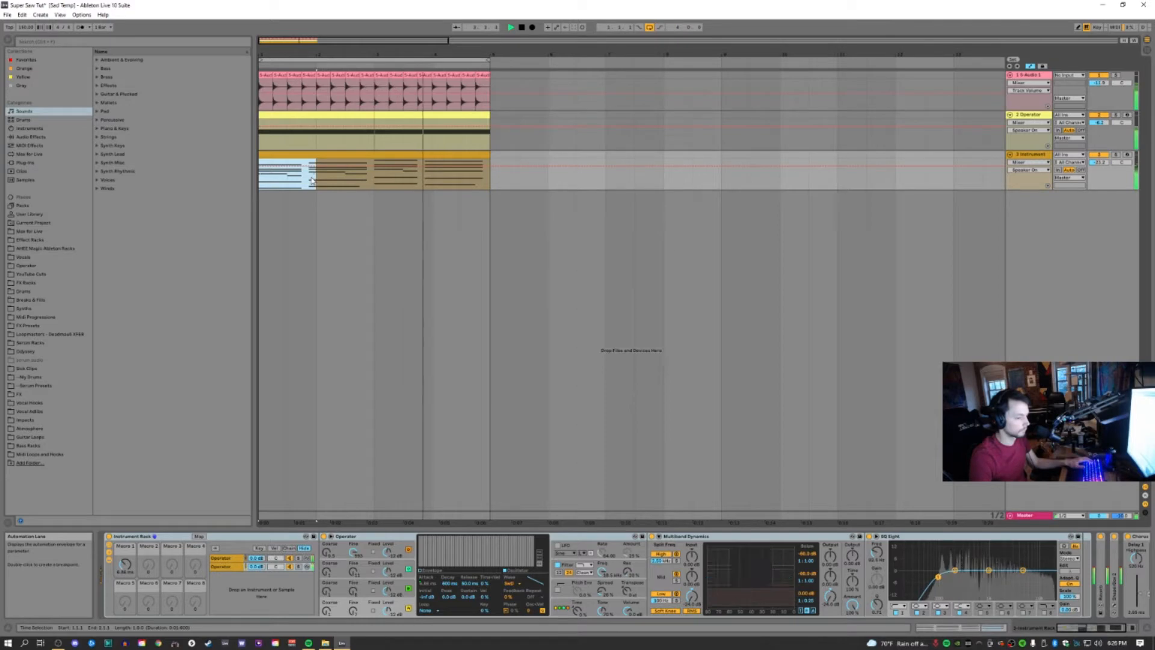
- Stop playback, add a new MIDI track below the Instrument track, and copy the chord clips onto it
key("space")
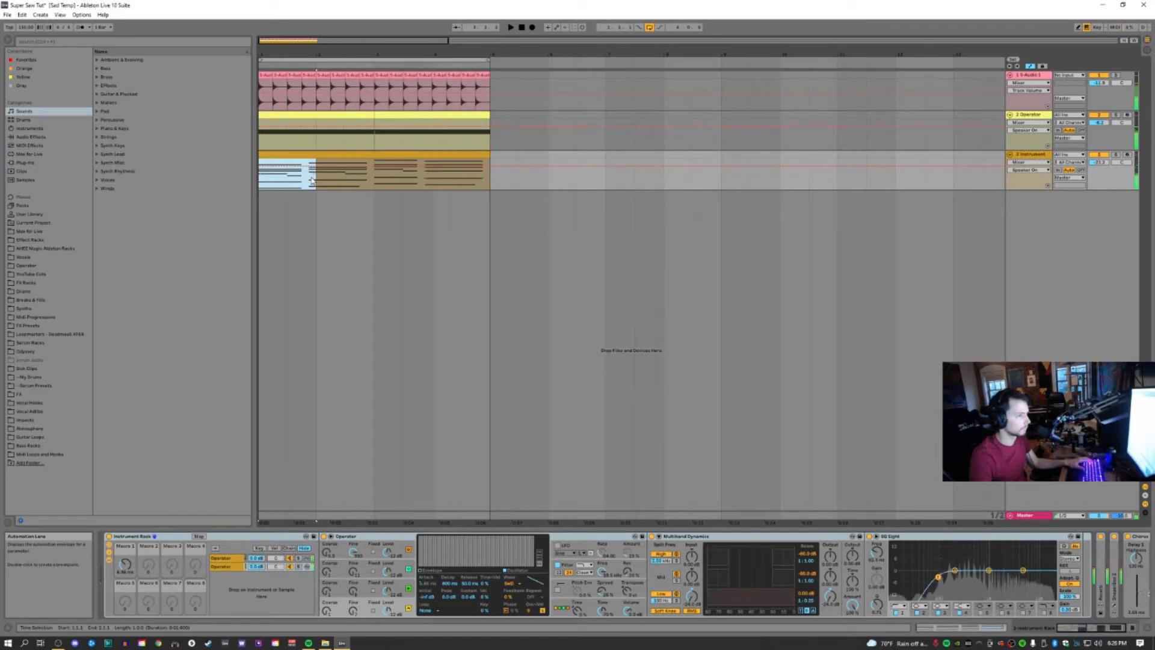
left_click(866, 180)
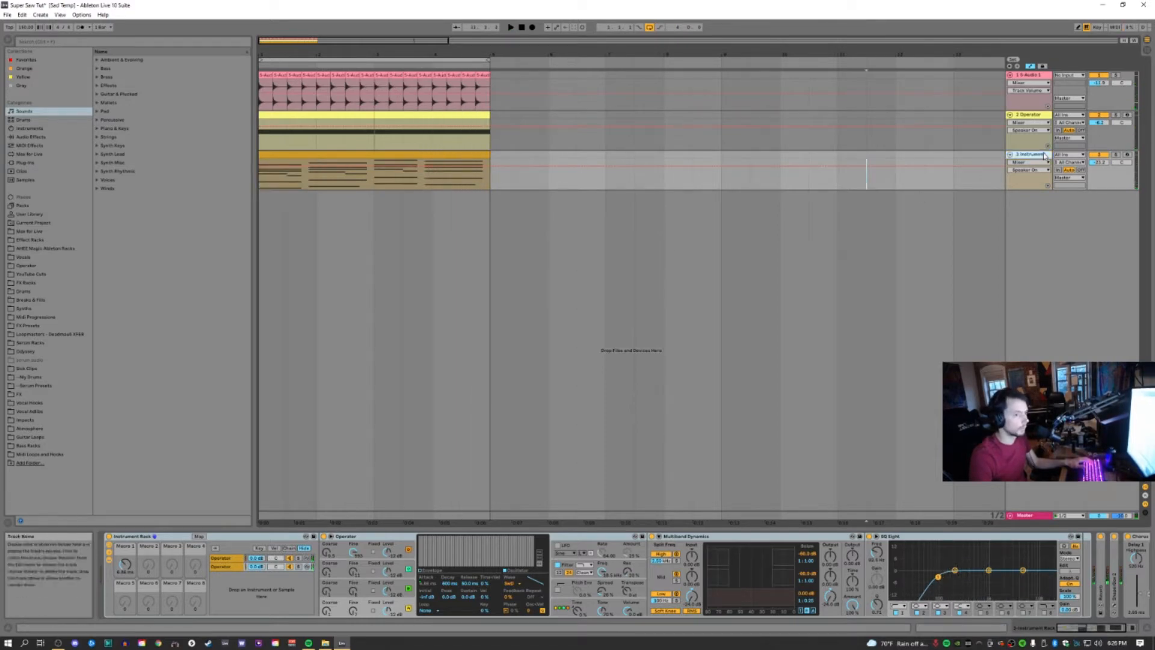
key("ctrl+shift+t")
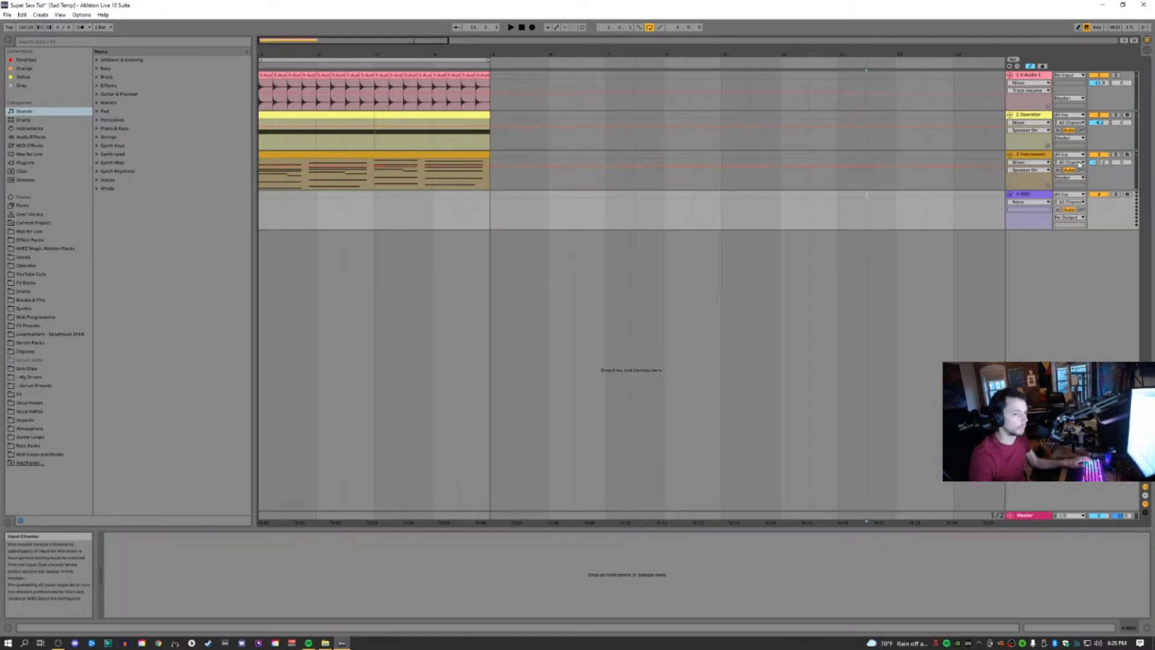
left_click(364, 170, "shift")
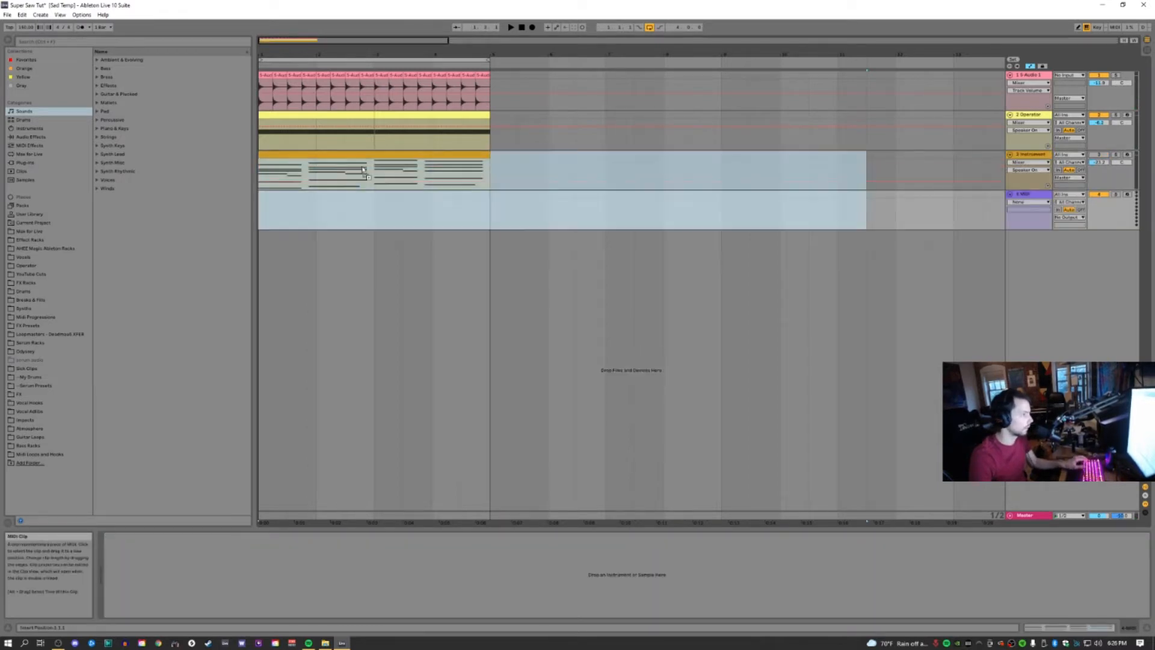
left_click_drag(359, 192, 362, 202)
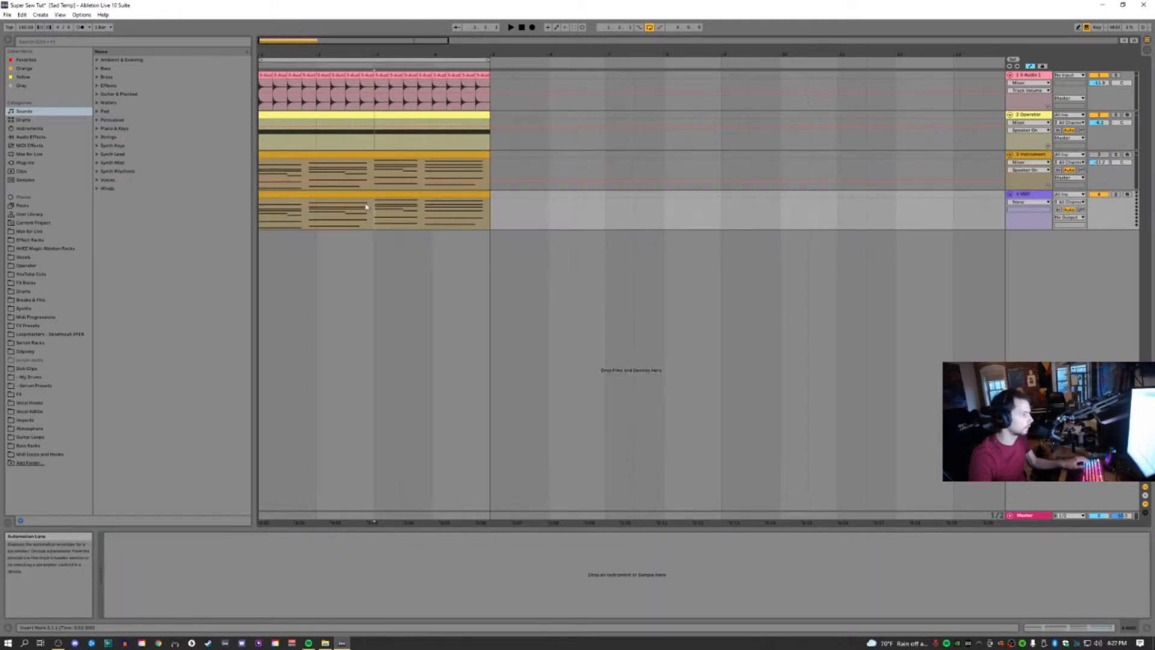
- Find the Operator instrument in the browser and load it onto the new MIDI track
left_click(33, 43)
type("hi")
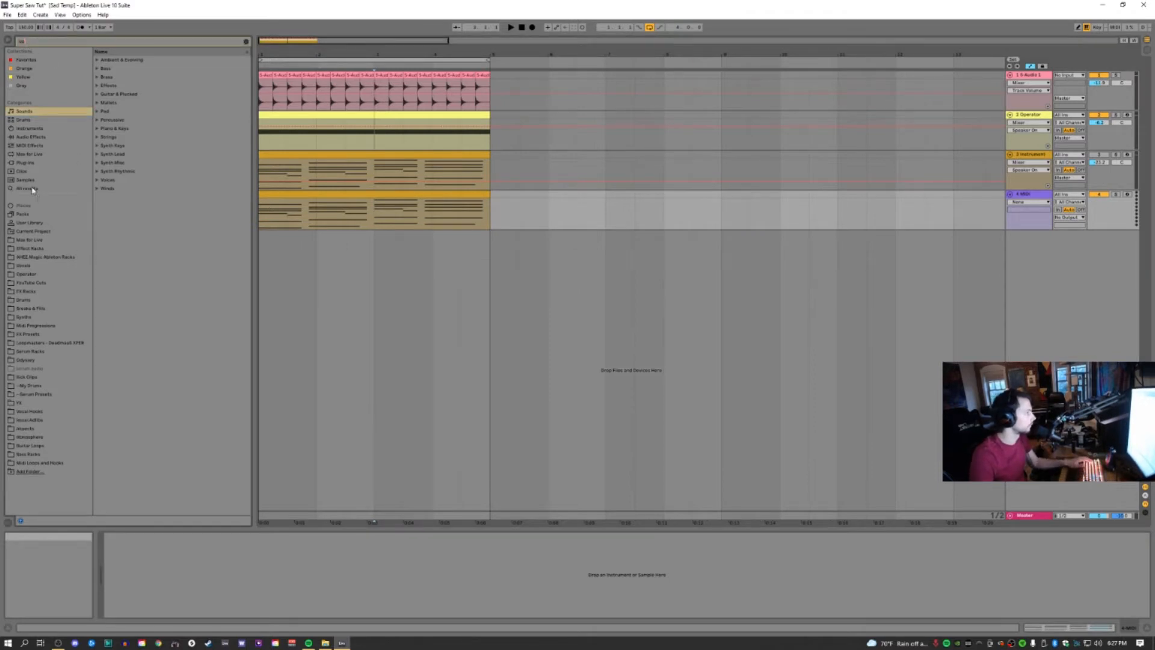
key("Down")
key("Return")
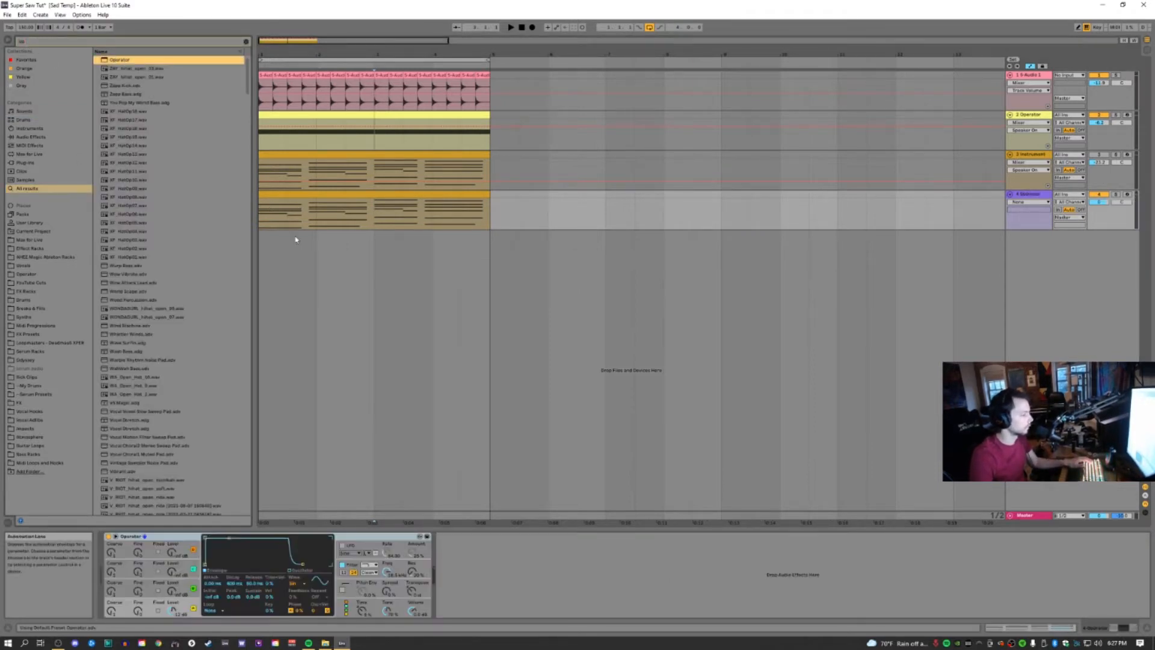
- Compare Operator's saw waveforms on Oscillator A, including Saw 64, and set the waveform to Saw D
left_click(295, 583)
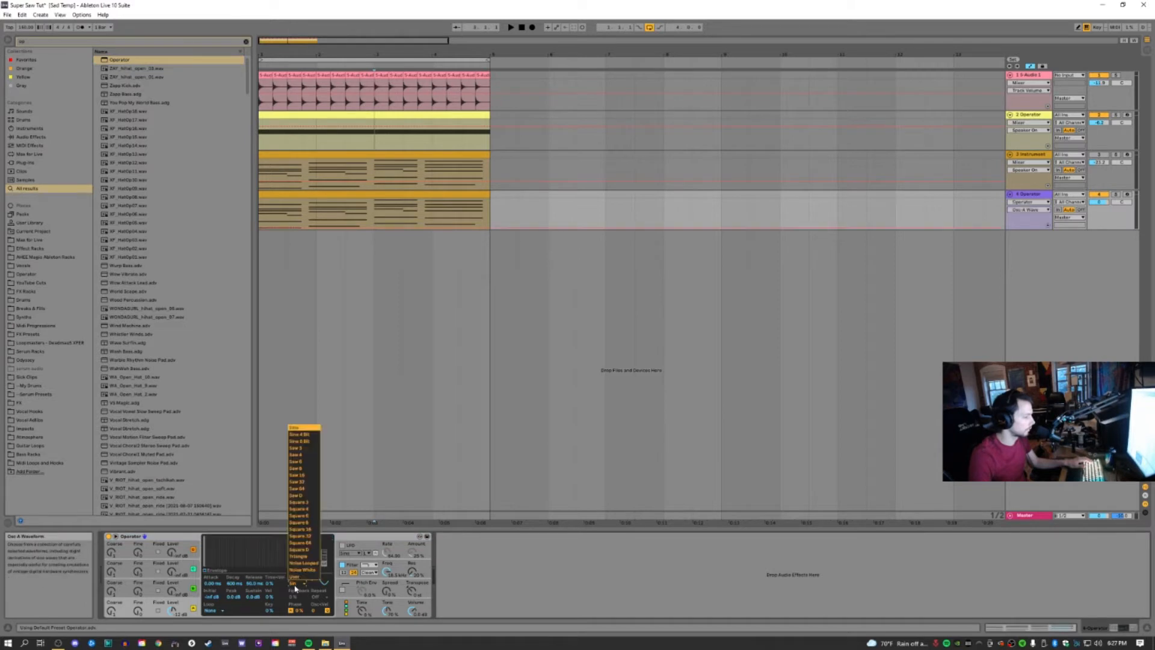
left_click(297, 498)
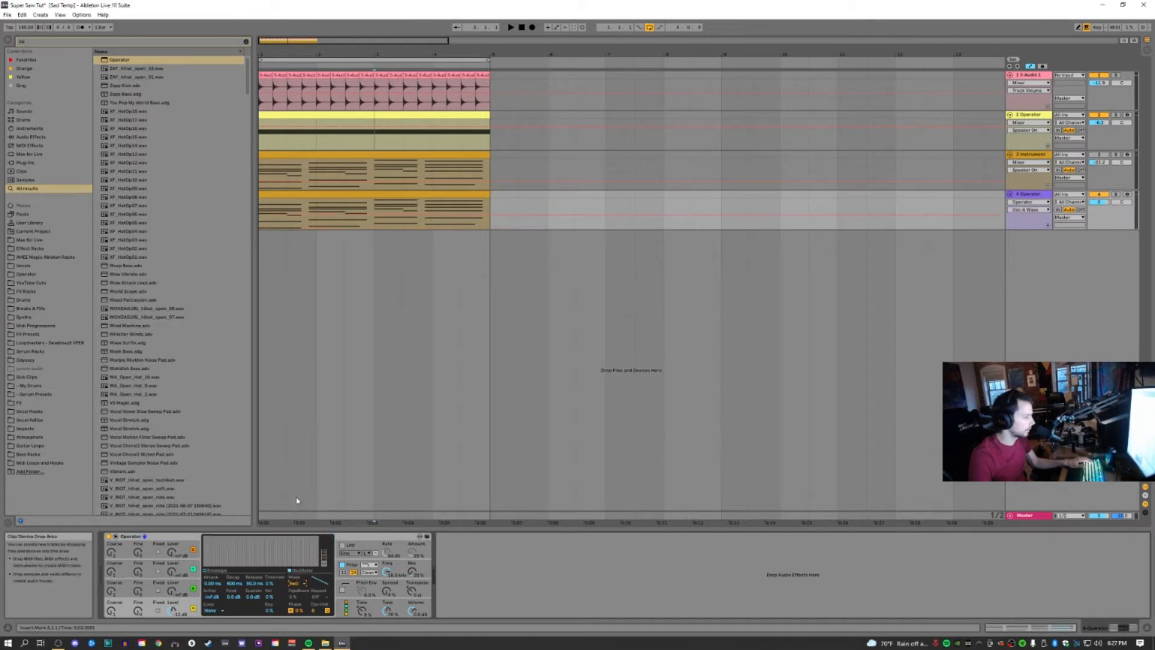
left_click(294, 583)
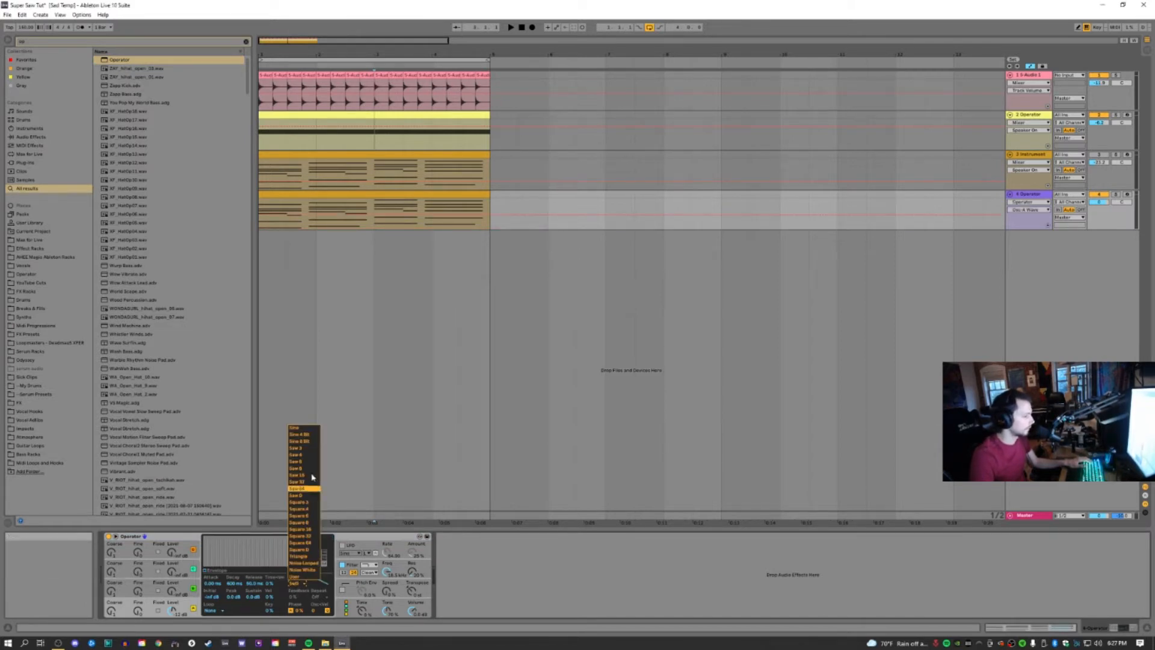
left_click(300, 487)
left_click(295, 583)
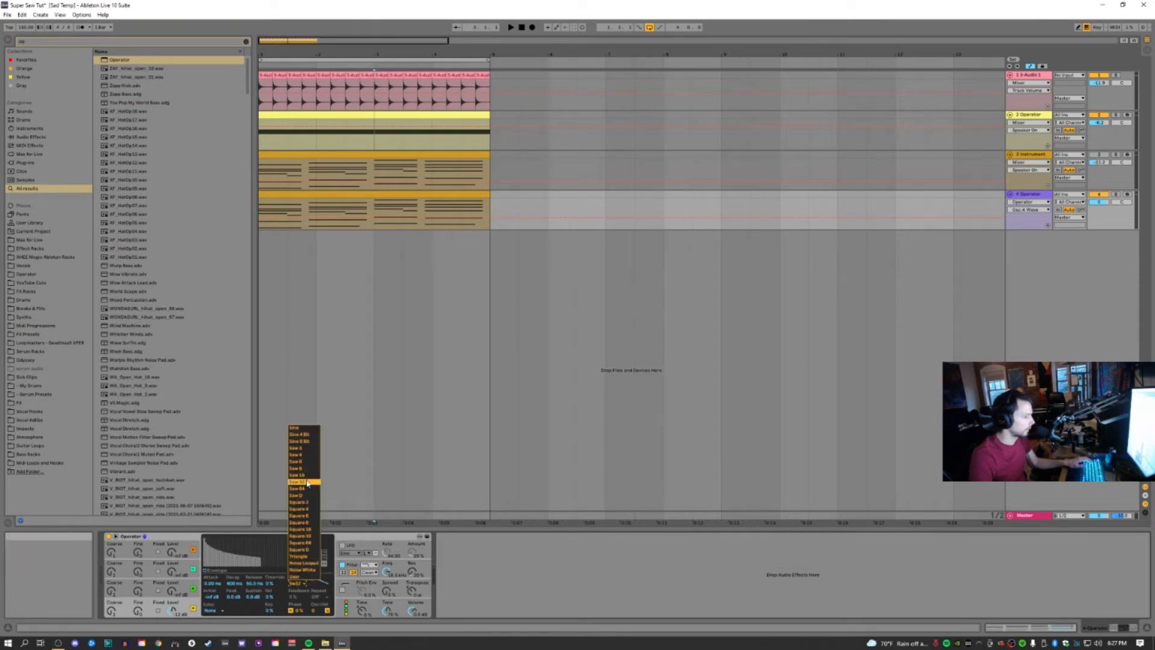
left_click(305, 489)
left_click(295, 583)
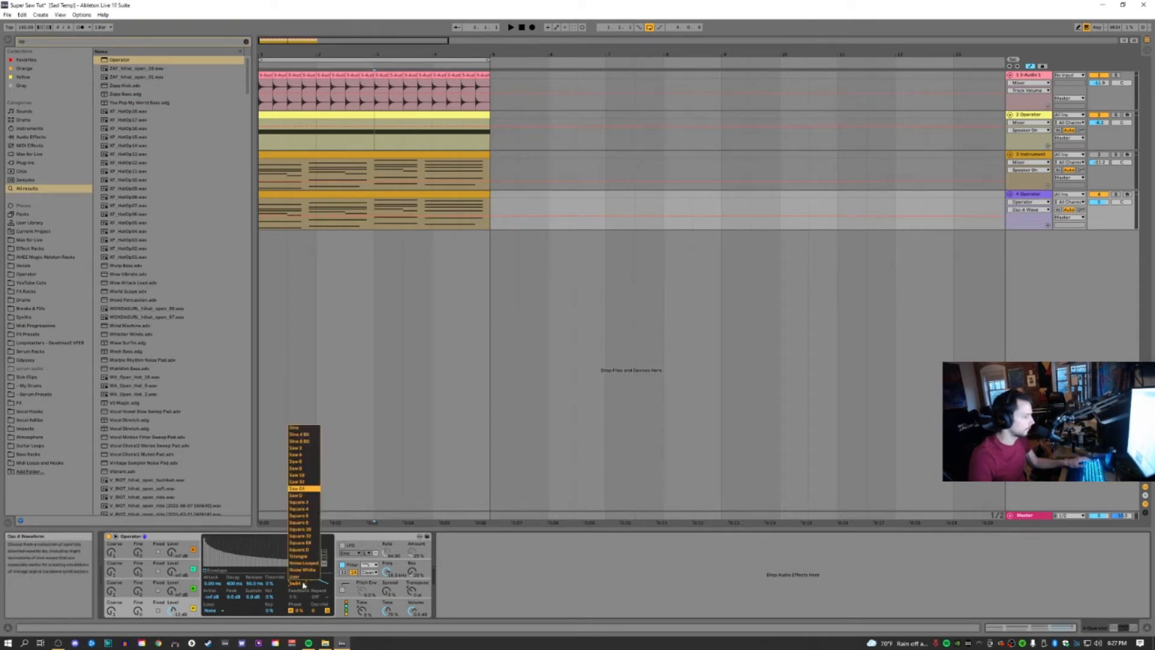
left_click(300, 495)
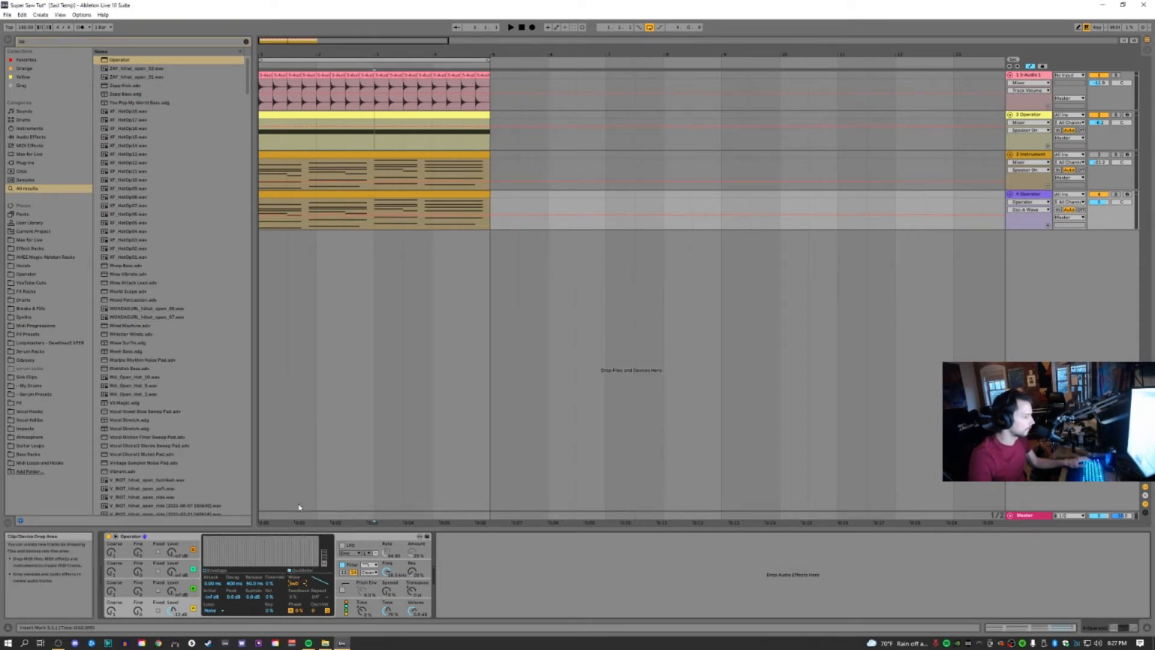
- Copy Oscillator A's settings to oscillators B, C and D in Operator
left_click(196, 598)
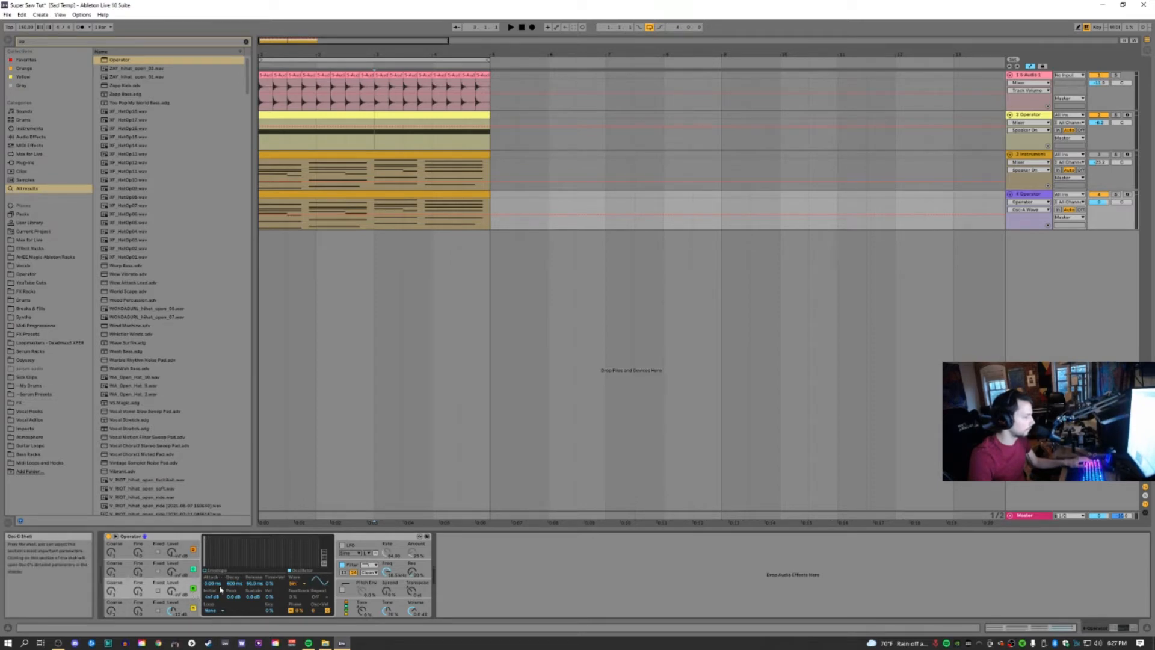
left_click(215, 571)
right_click(237, 548)
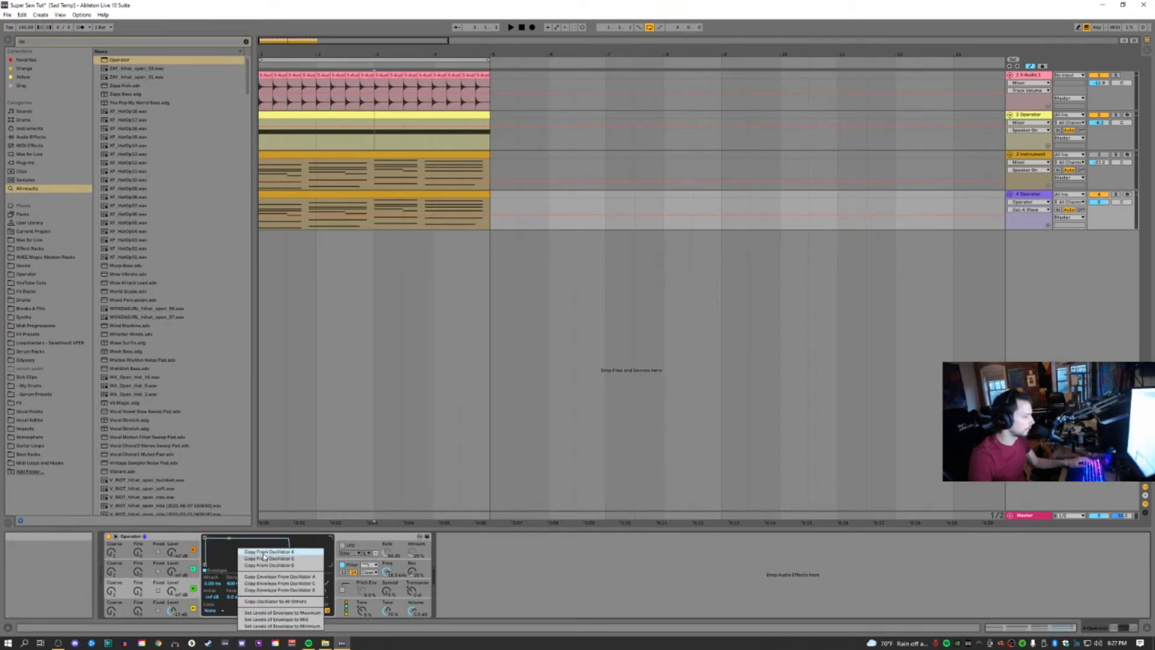
left_click(253, 554)
left_click(199, 577)
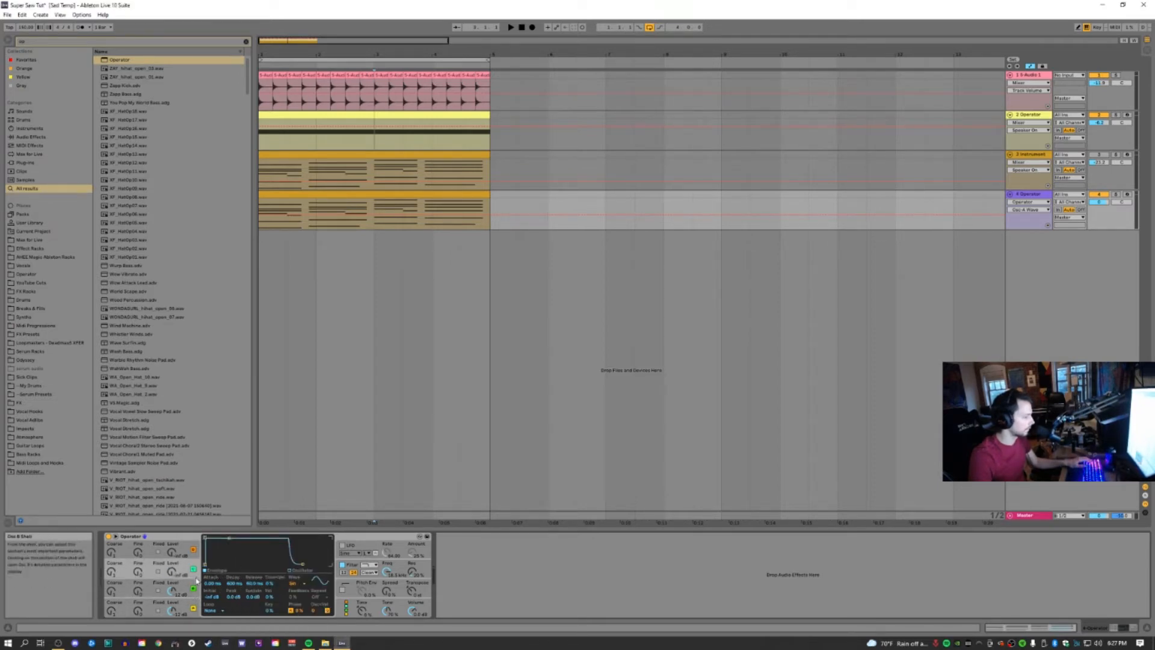
right_click(220, 551)
left_click(228, 555)
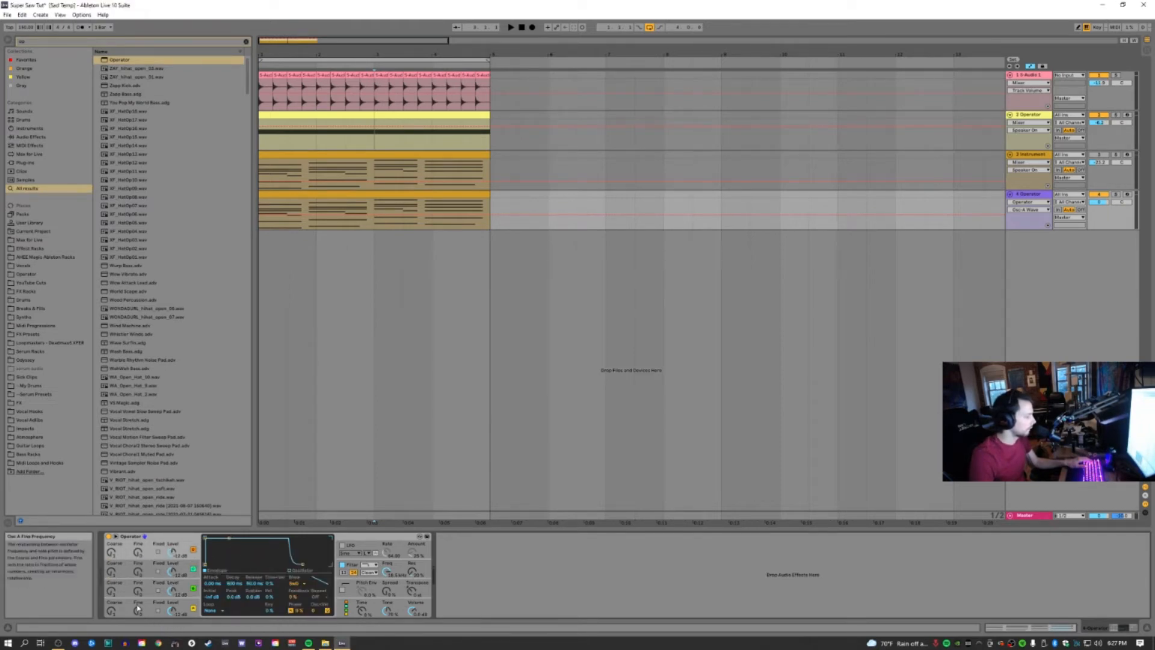
- Set Operator's algorithm to all four oscillators in parallel and its output volume to -10 dB
left_click(346, 610)
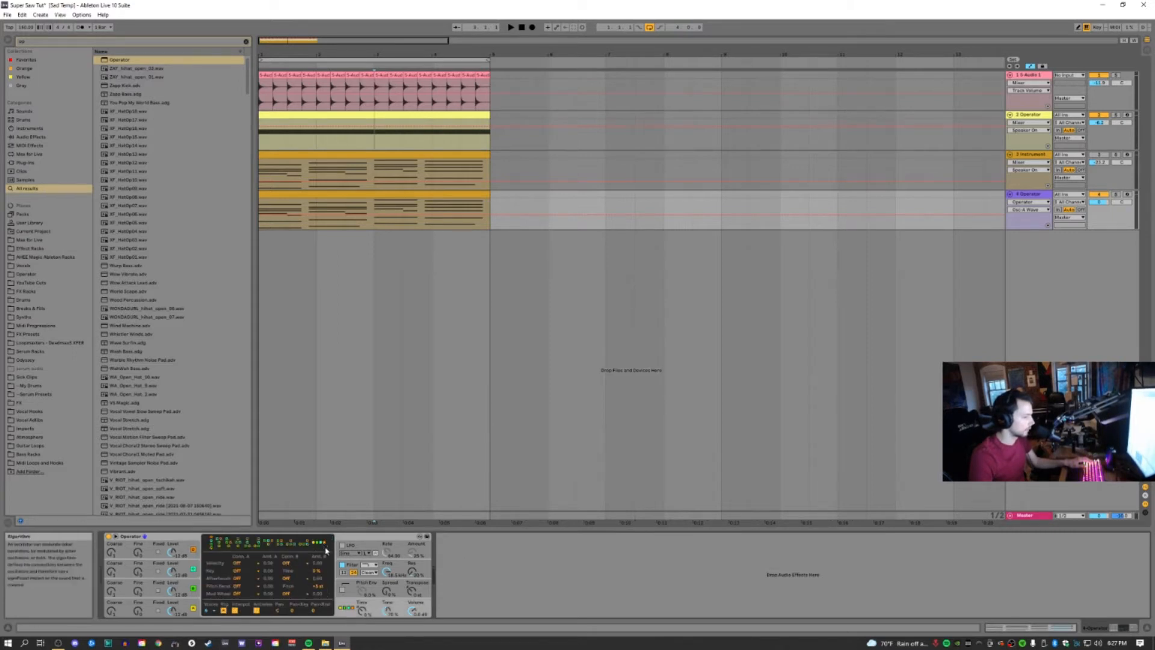
left_click(412, 611)
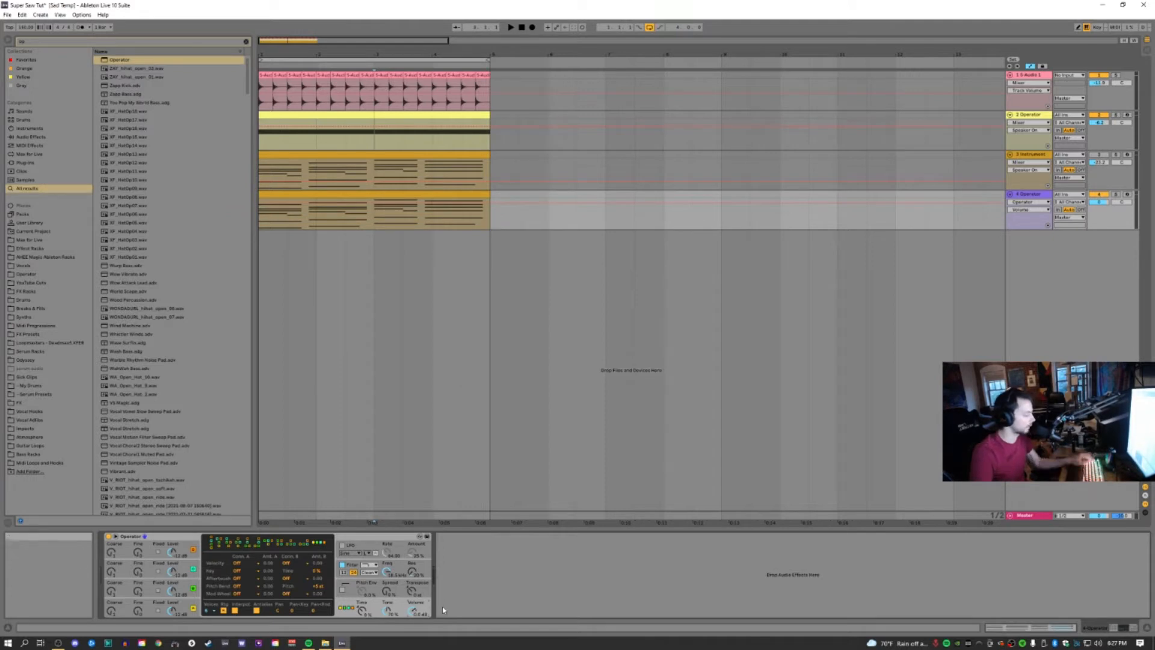
type("-10")
key("Return")
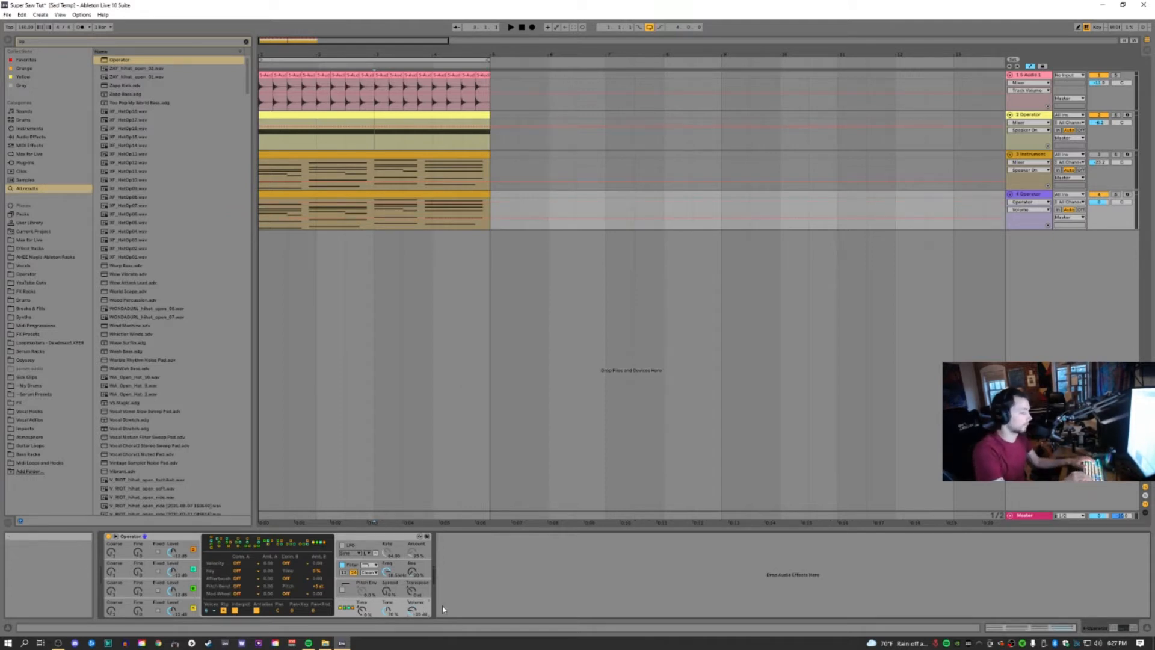
- Lower the new Operator track's volume, play the chord loop from its start, and show the Session mixer
left_click(1099, 202)
left_click_drag(1099, 202, 1099, 200)
key("space")
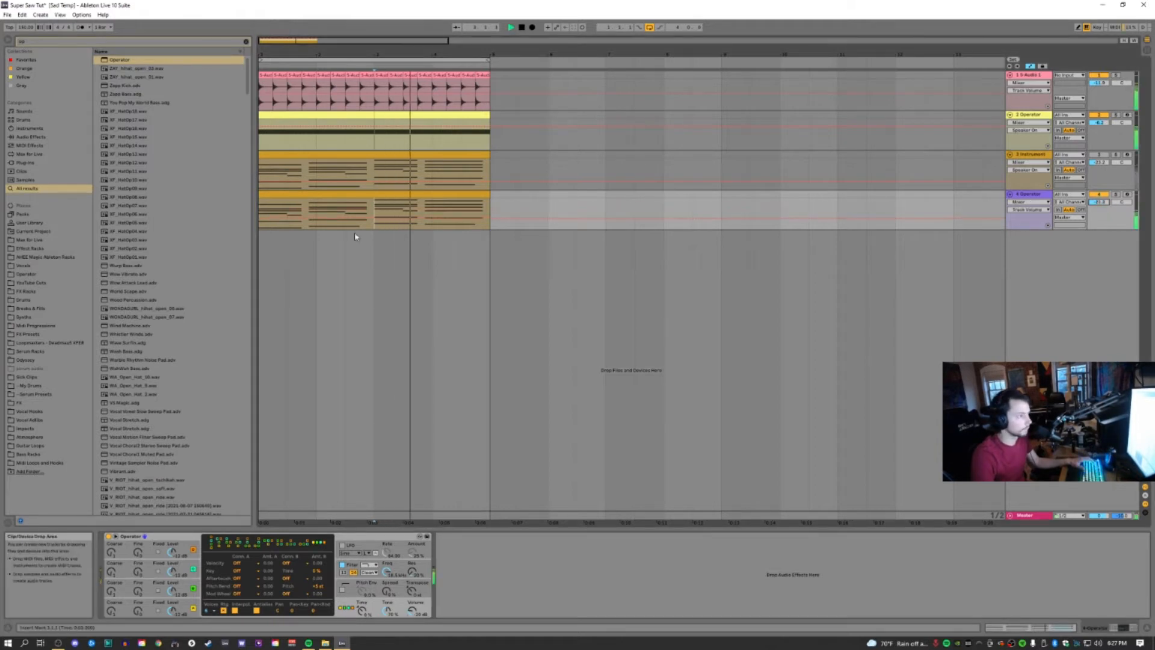
key("space")
left_click_drag(372, 212, 170, 212)
key("space")
key("Tab")
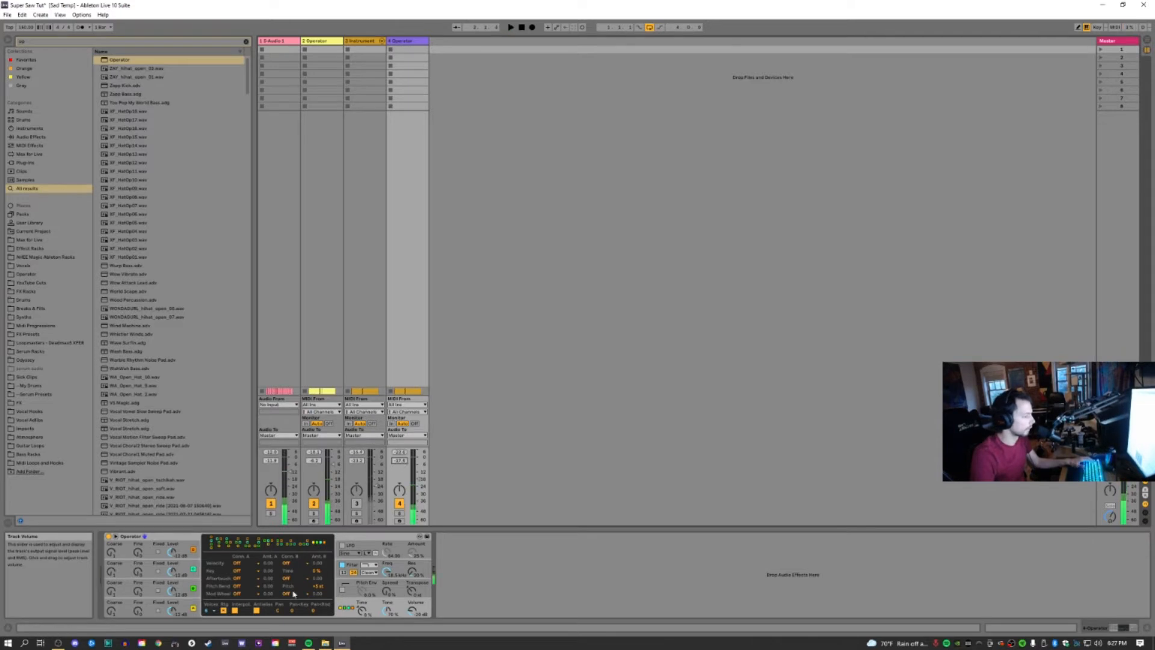
- Detune oscillators B, C and D with their fine frequency, set D's coarse frequency to 0.5, and play the result
left_click(390, 588)
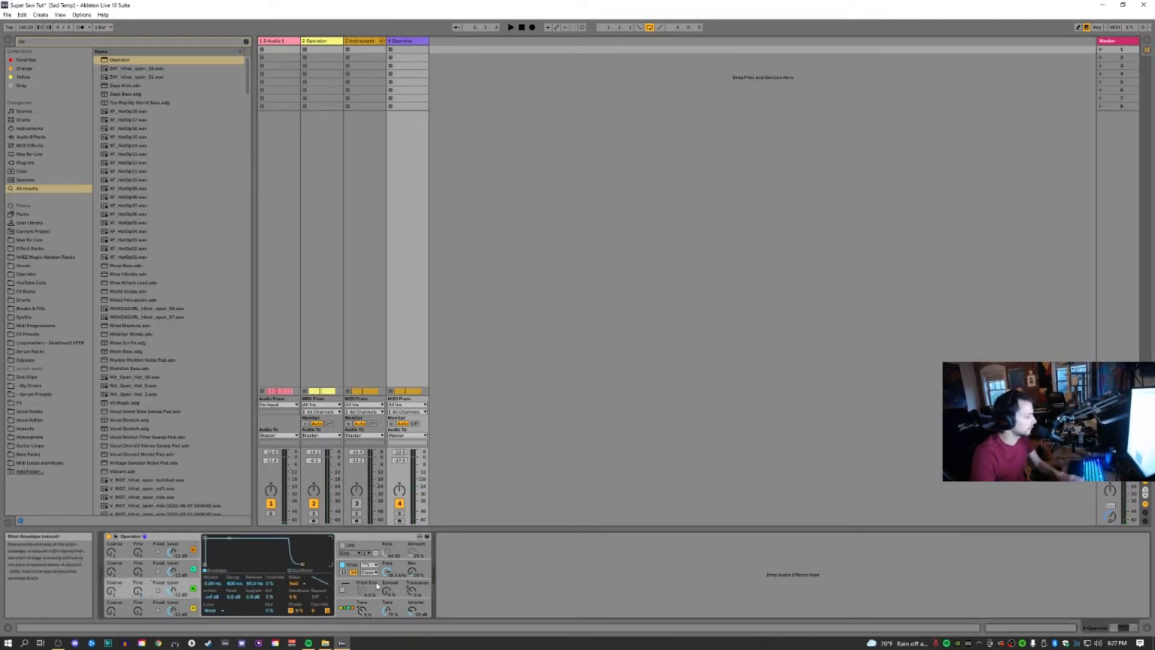
left_click(146, 572)
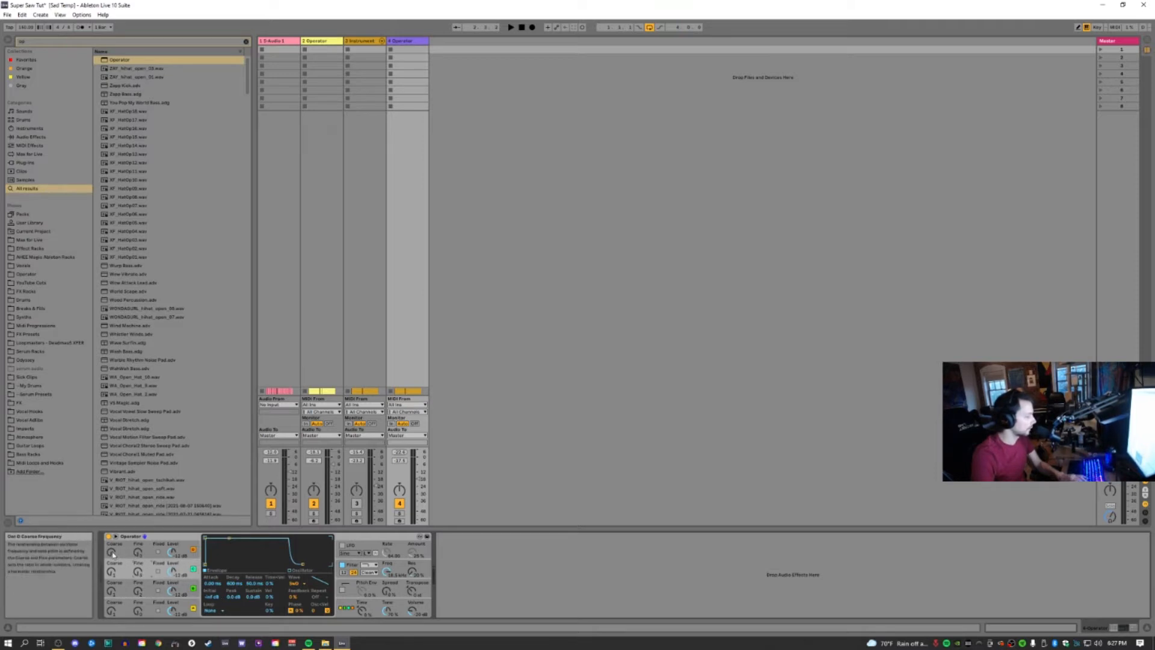
left_click(146, 552)
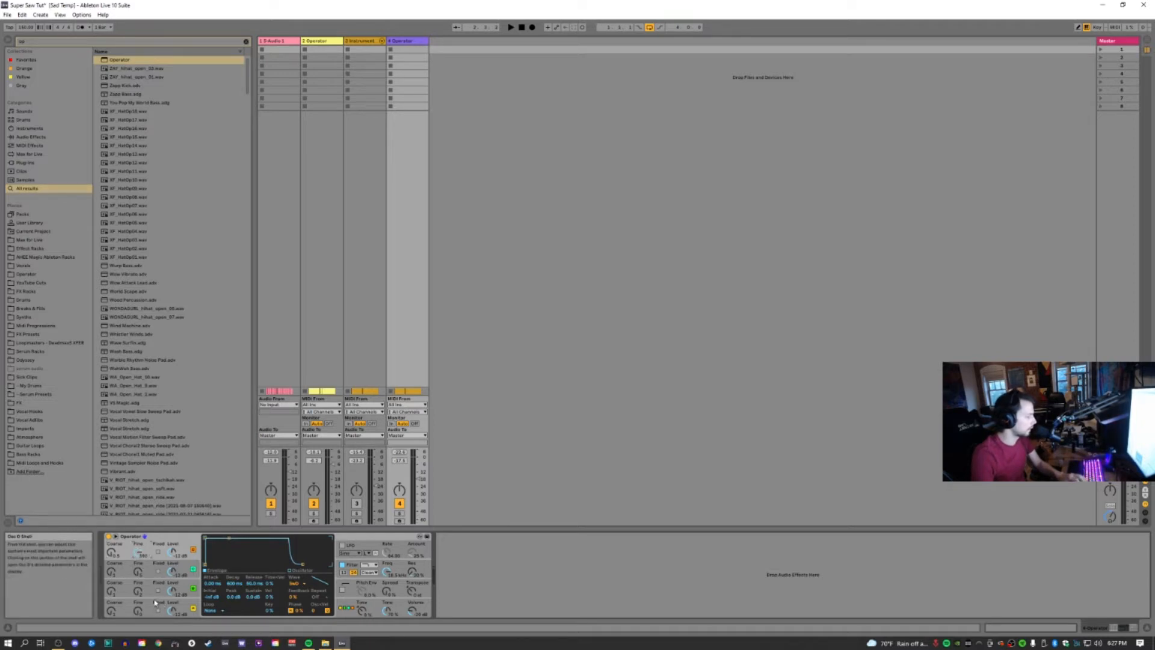
key("space")
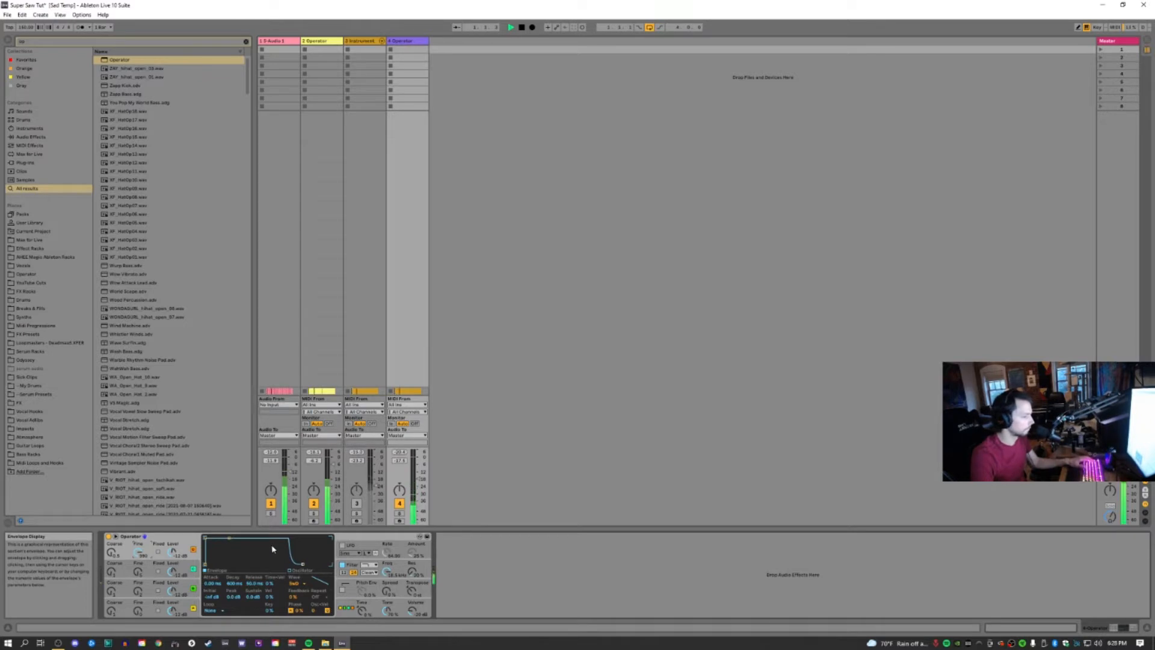
key("space")
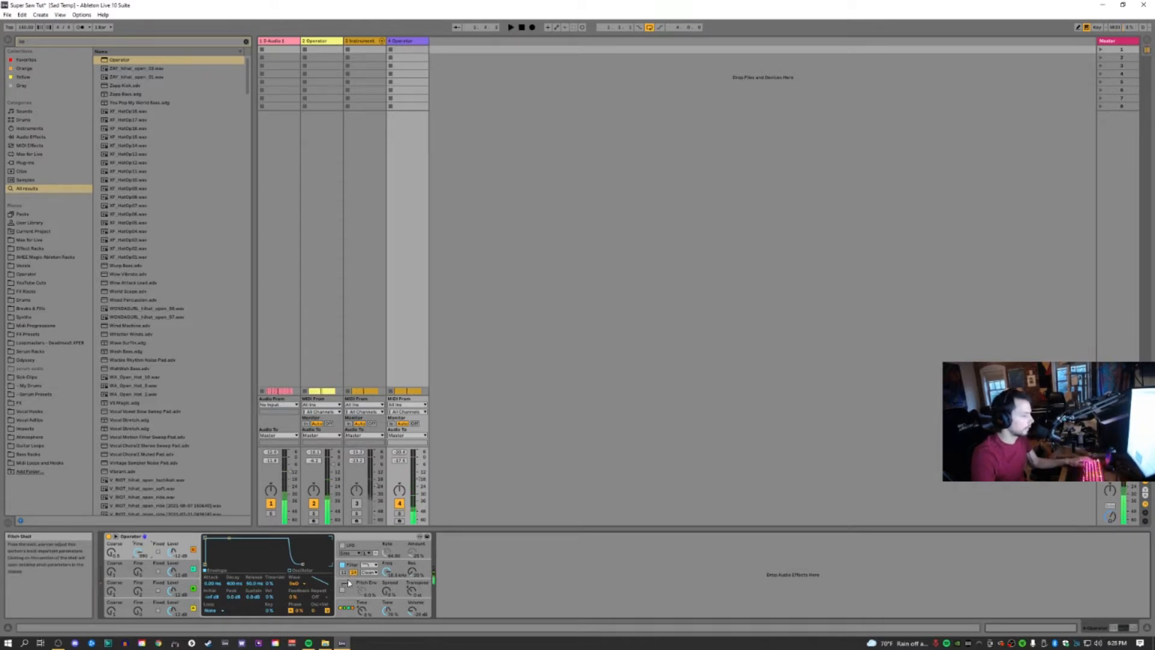
- Group Operator into an Instrument Rack and duplicate its chain in the chain list
left_click(176, 537)
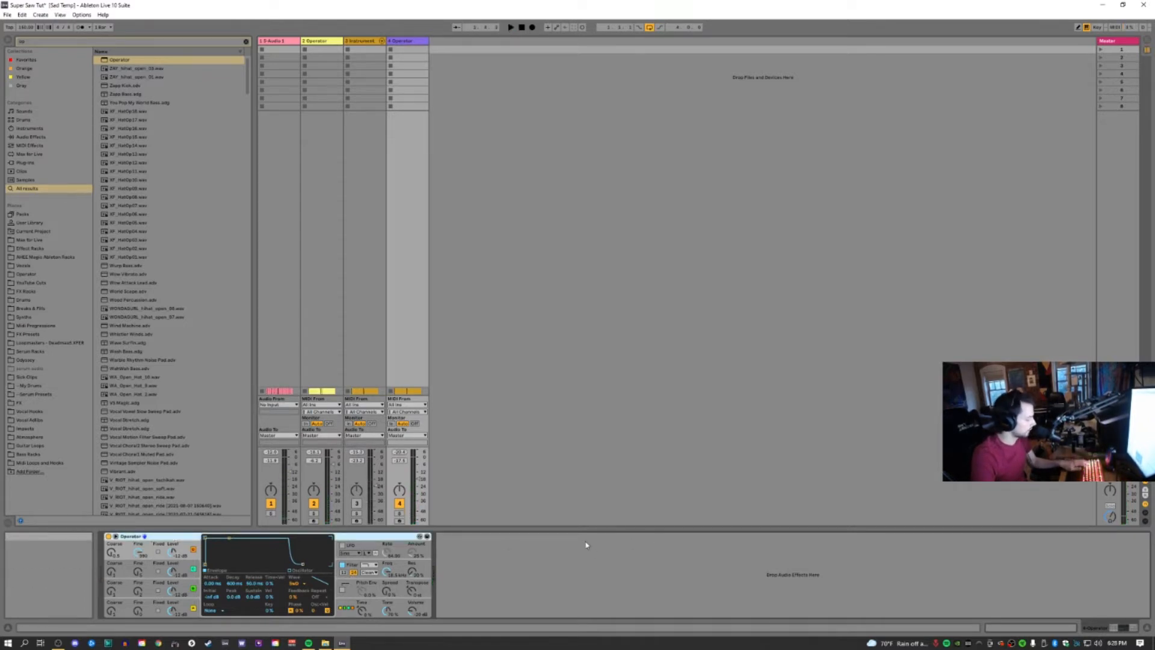
key("ctrl+g")
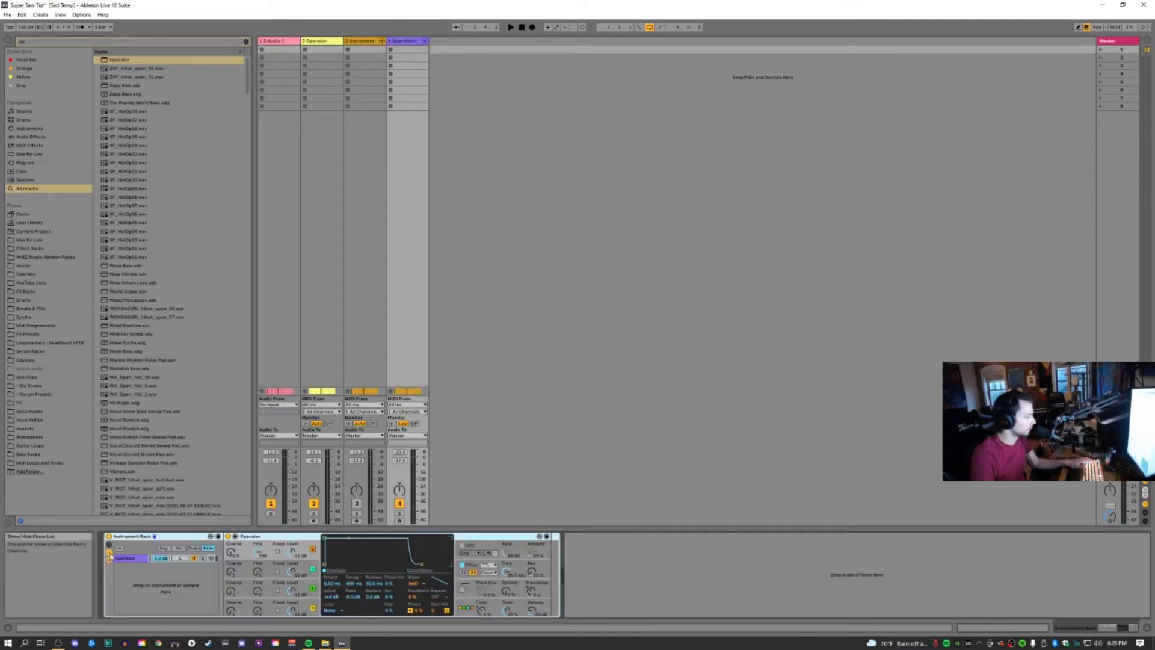
left_click(109, 554)
left_click(140, 559)
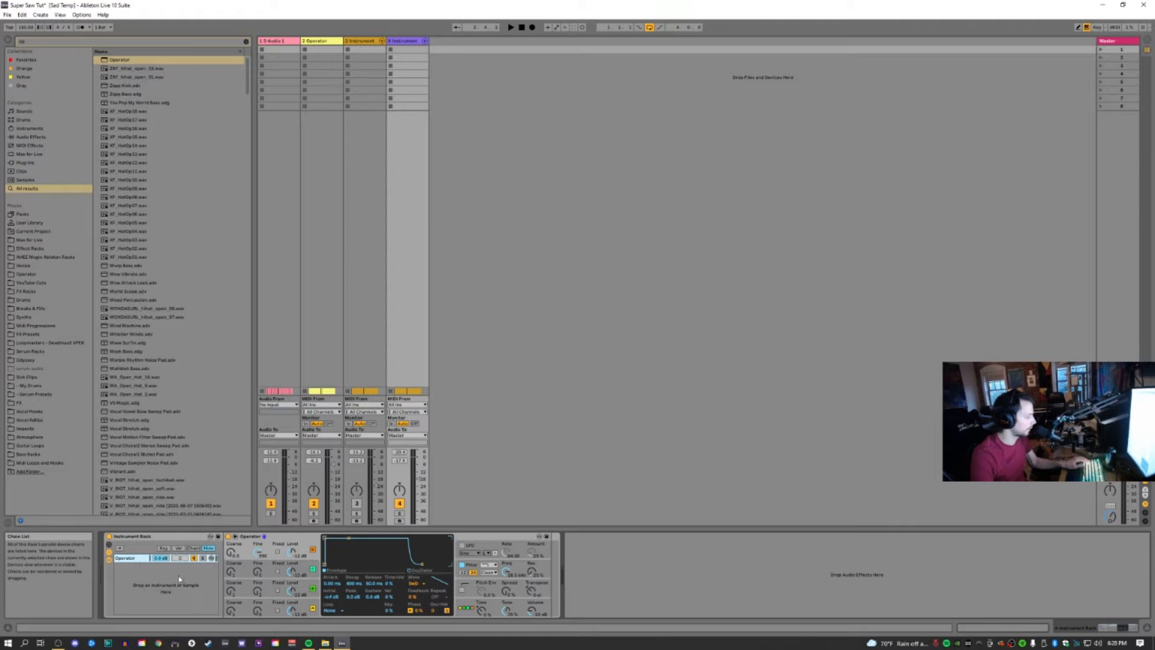
key("ctrl+d")
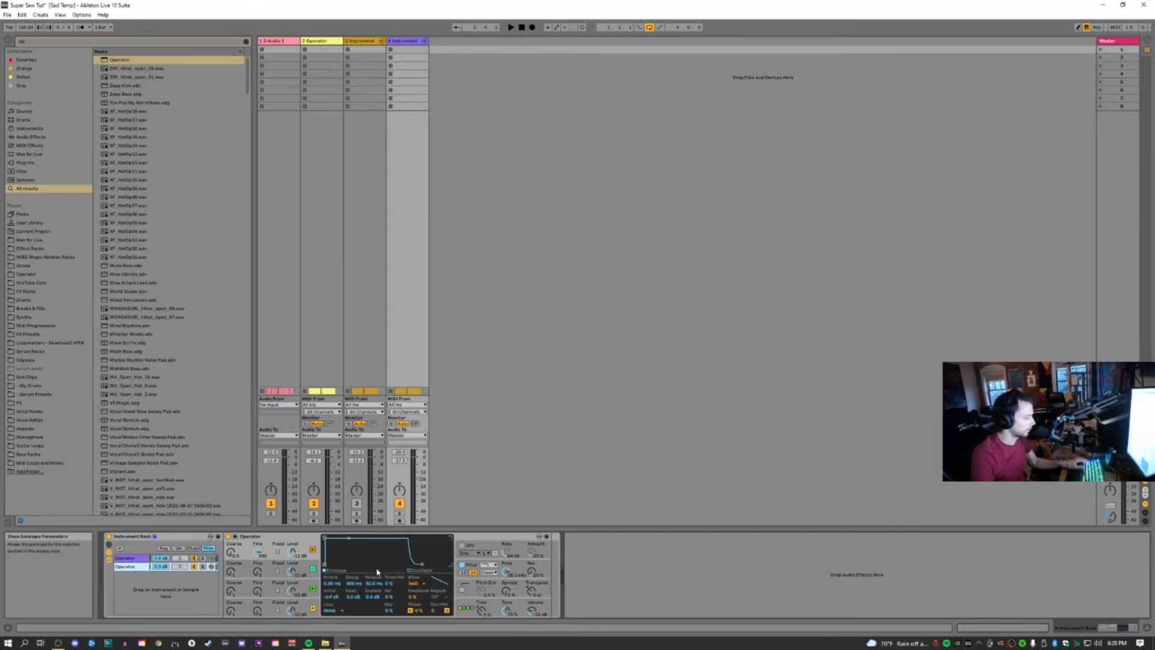
- Adjust the fine frequencies of the duplicated Operator's oscillators for a different detune and play the layered chords
left_click(260, 591)
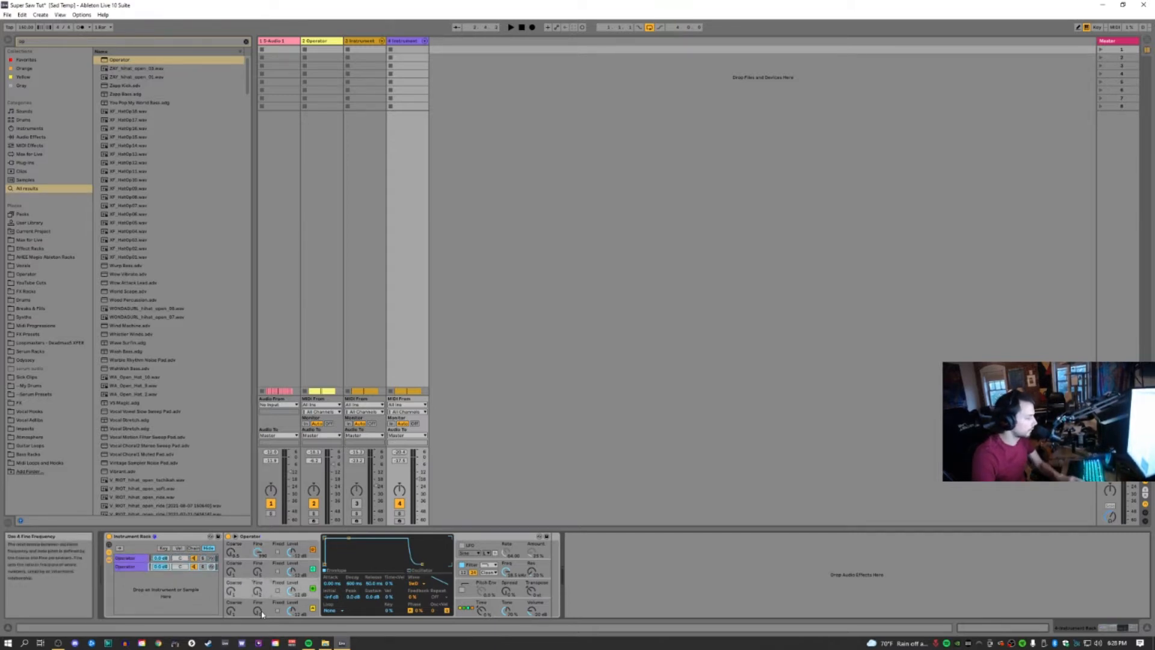
left_click(262, 613)
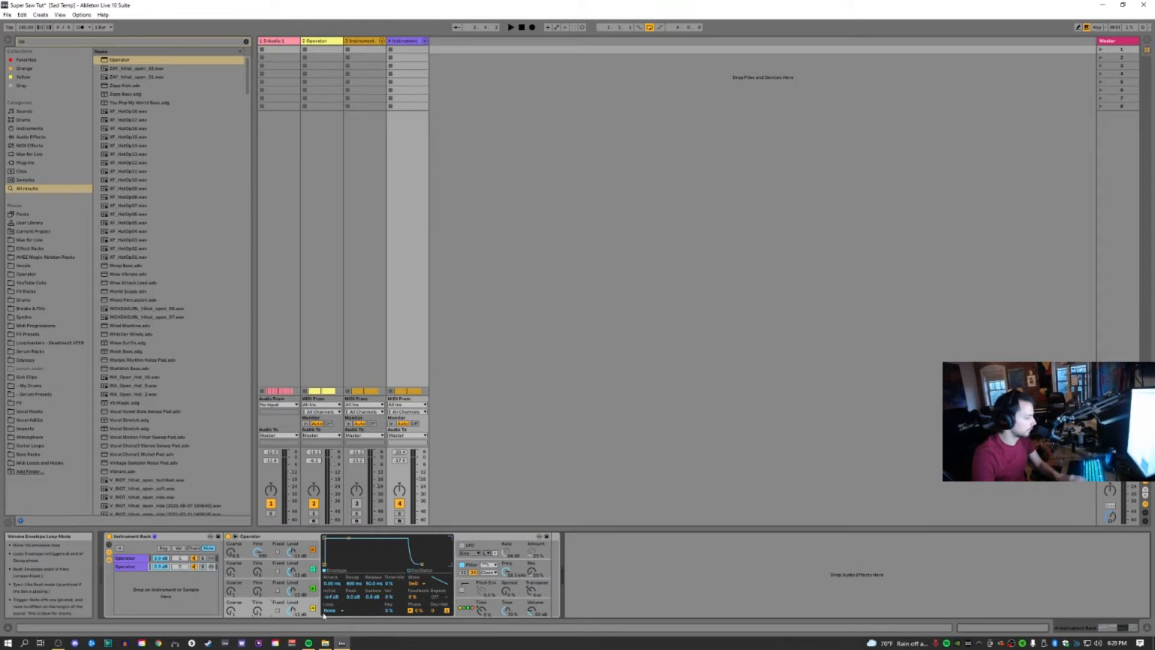
left_click(258, 593)
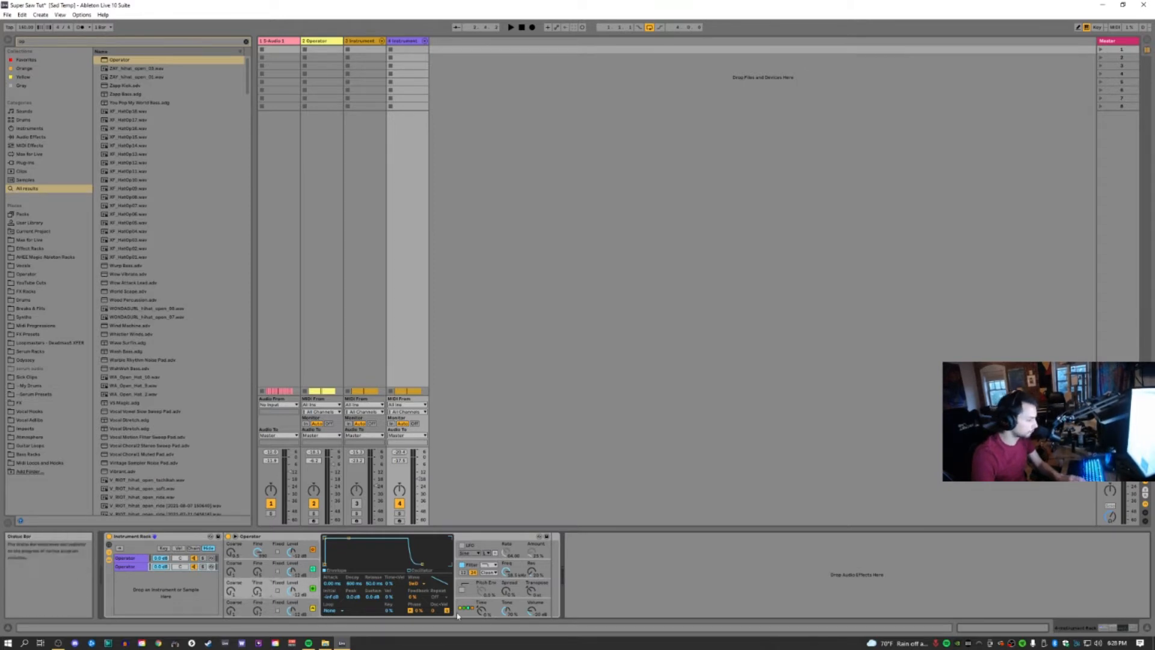
left_click(311, 579)
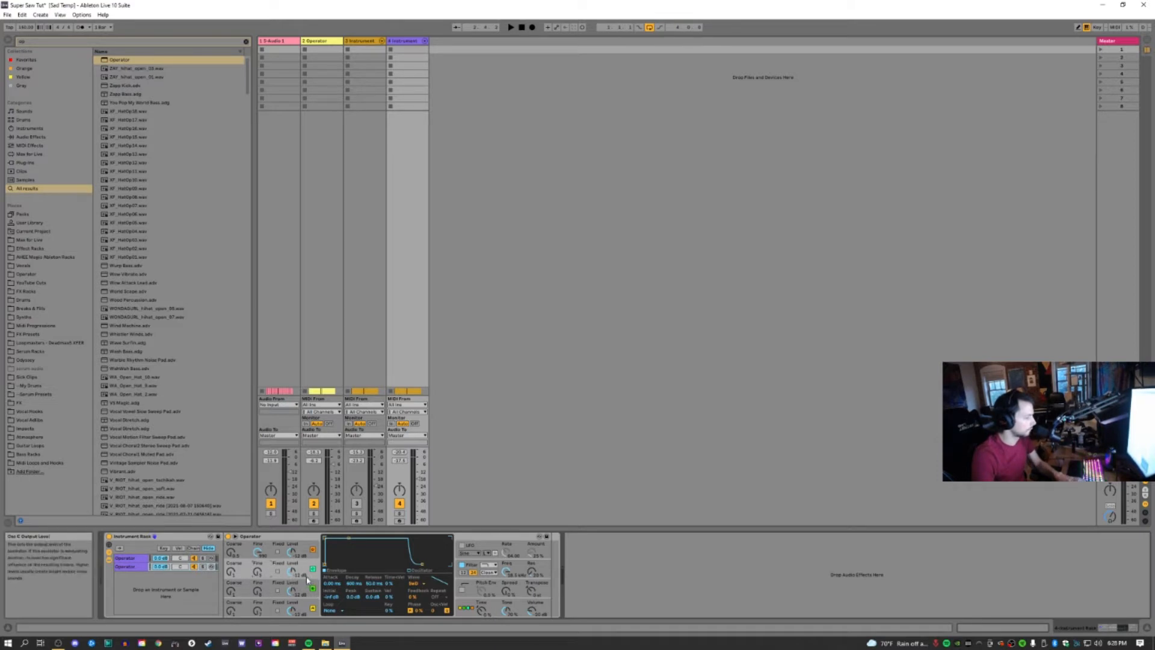
left_click_drag(259, 552, 259, 529)
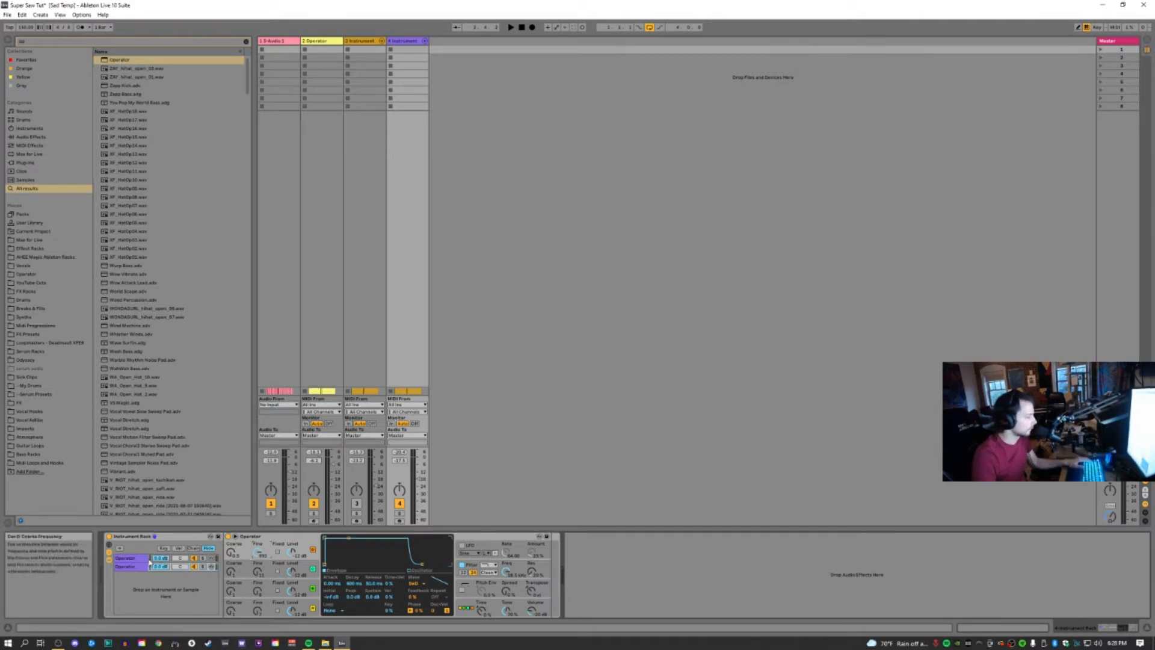
key("space")
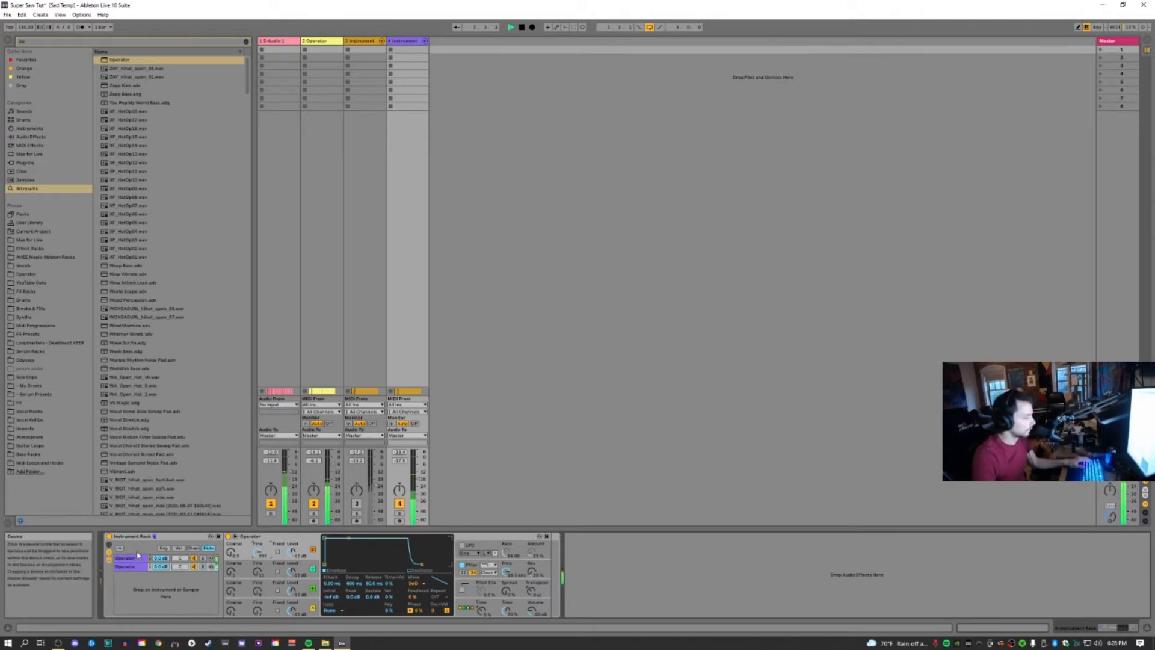
key("space")
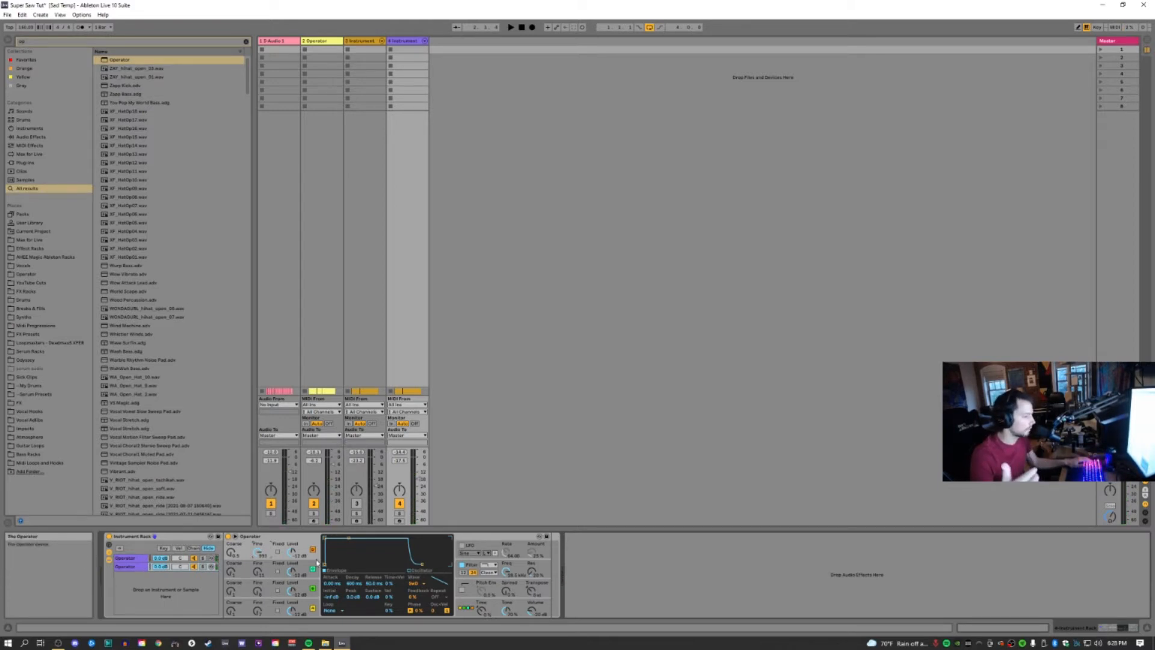
- Switch to the Arrangement view and turn off phase retrigger for the oscillators in the second Operator chain
key("Tab")
key("space")
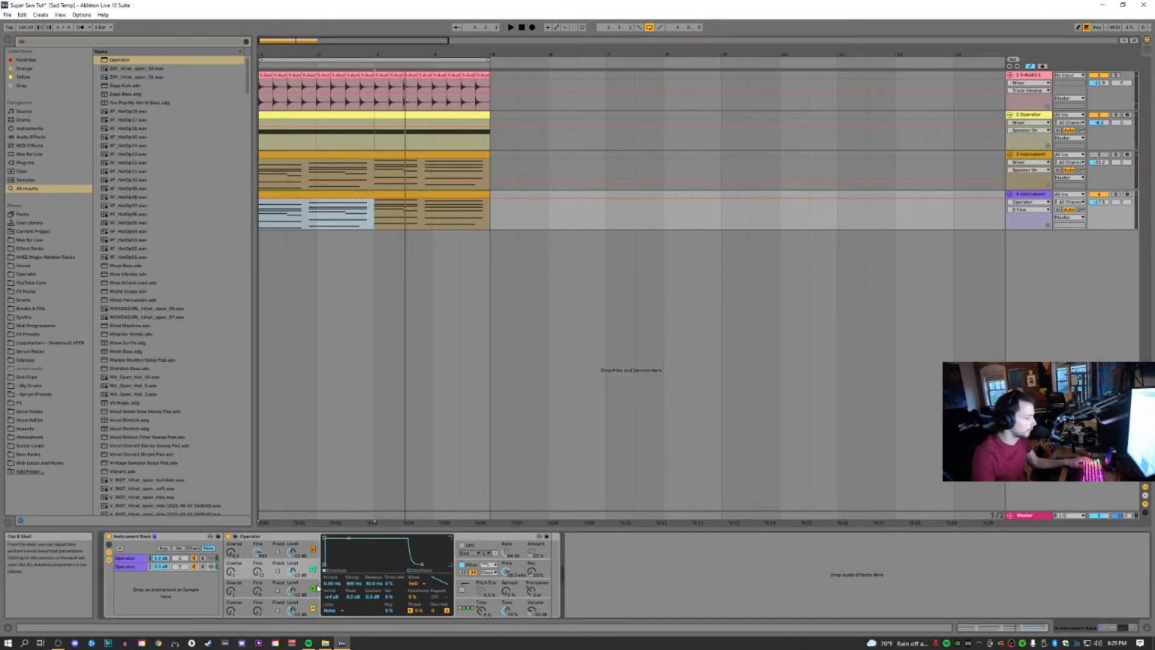
left_click(315, 604)
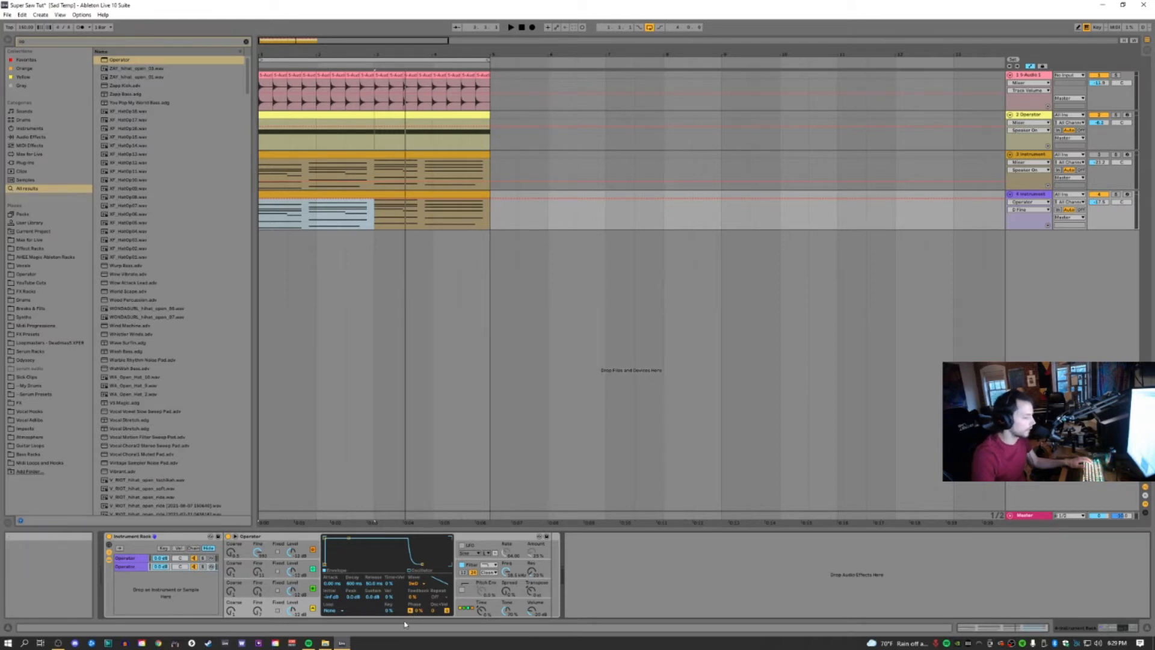
left_click(411, 610)
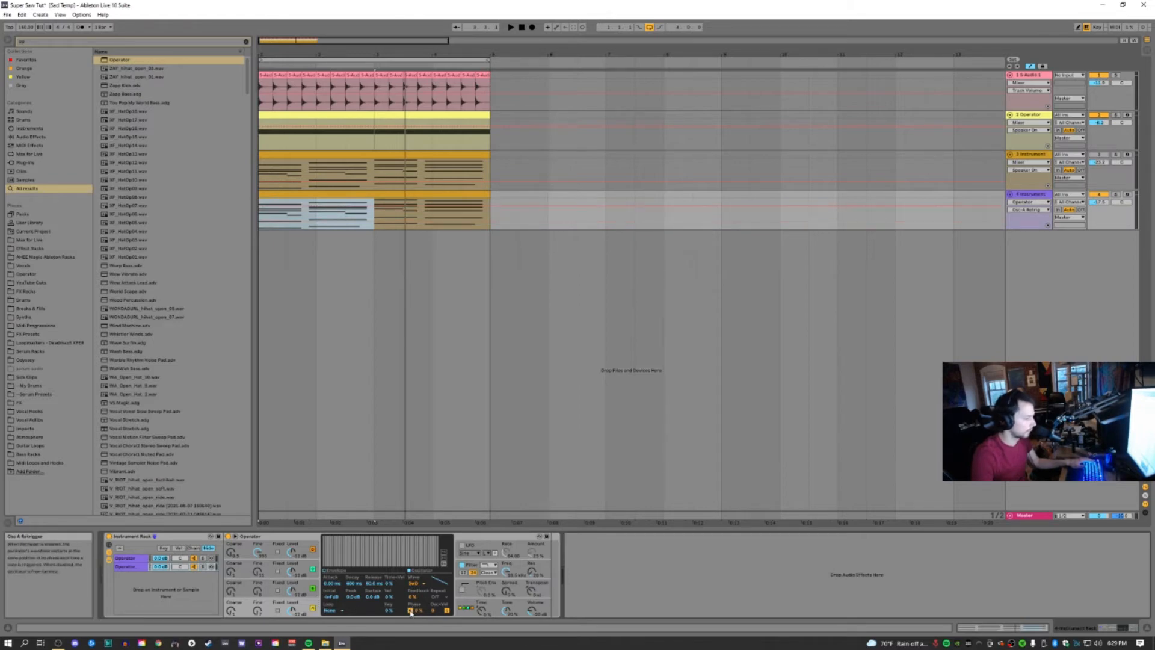
left_click(316, 594)
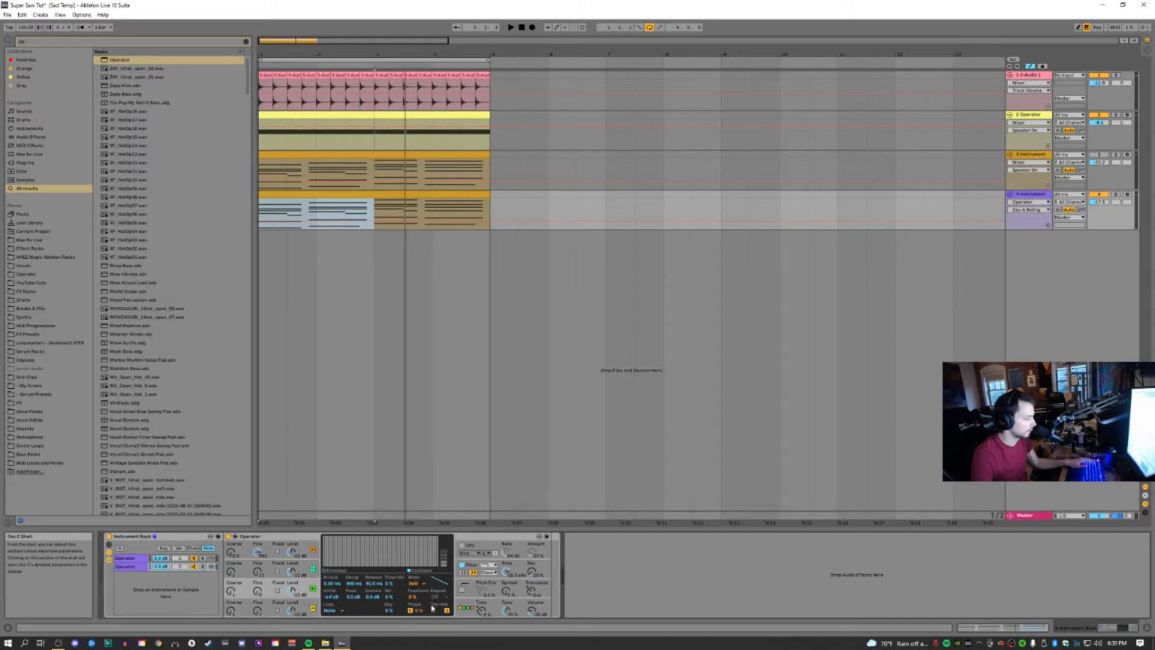
left_click(319, 576)
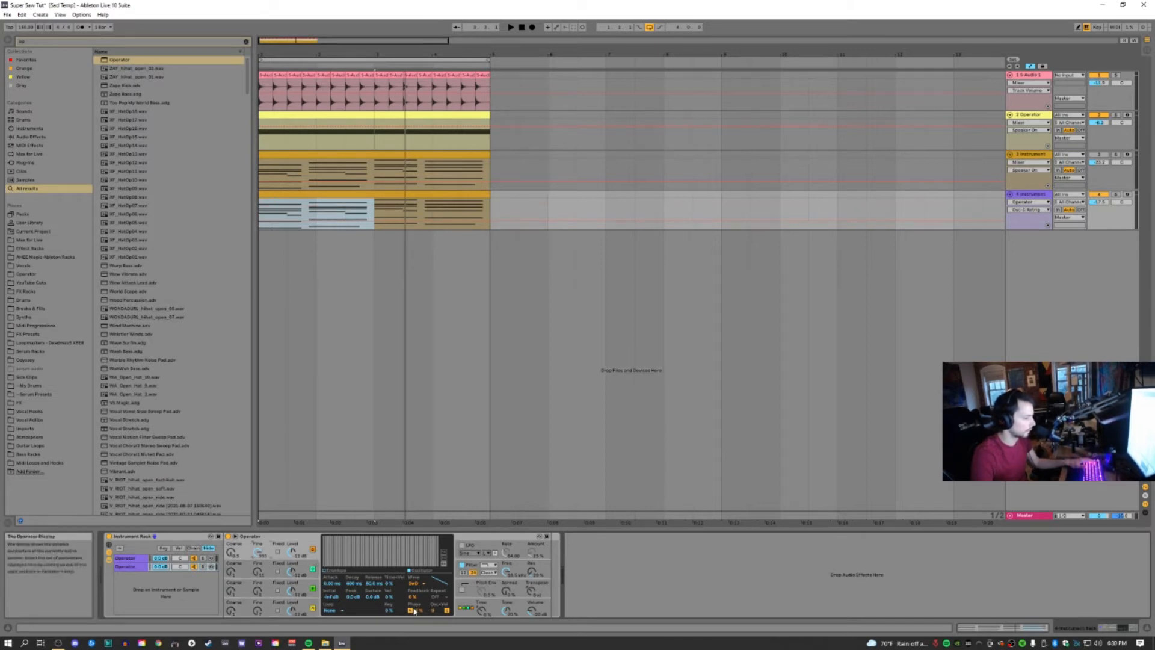
- Select the first Operator chain and turn off phase retrigger for its oscillators as well
left_click(129, 558)
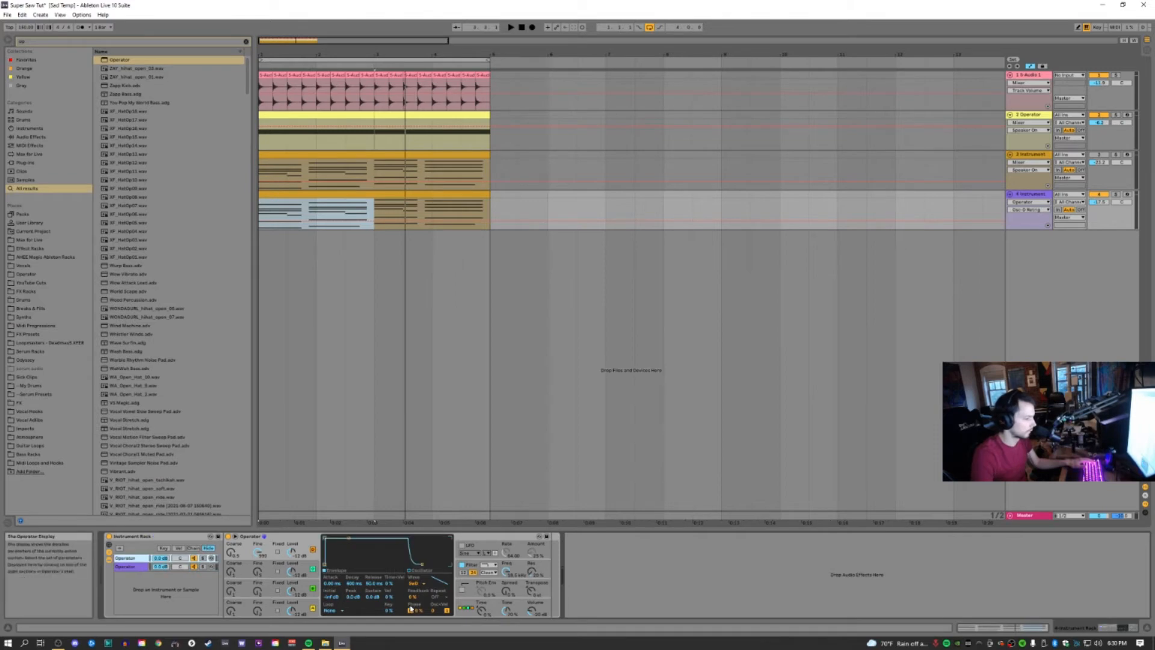
left_click(317, 574)
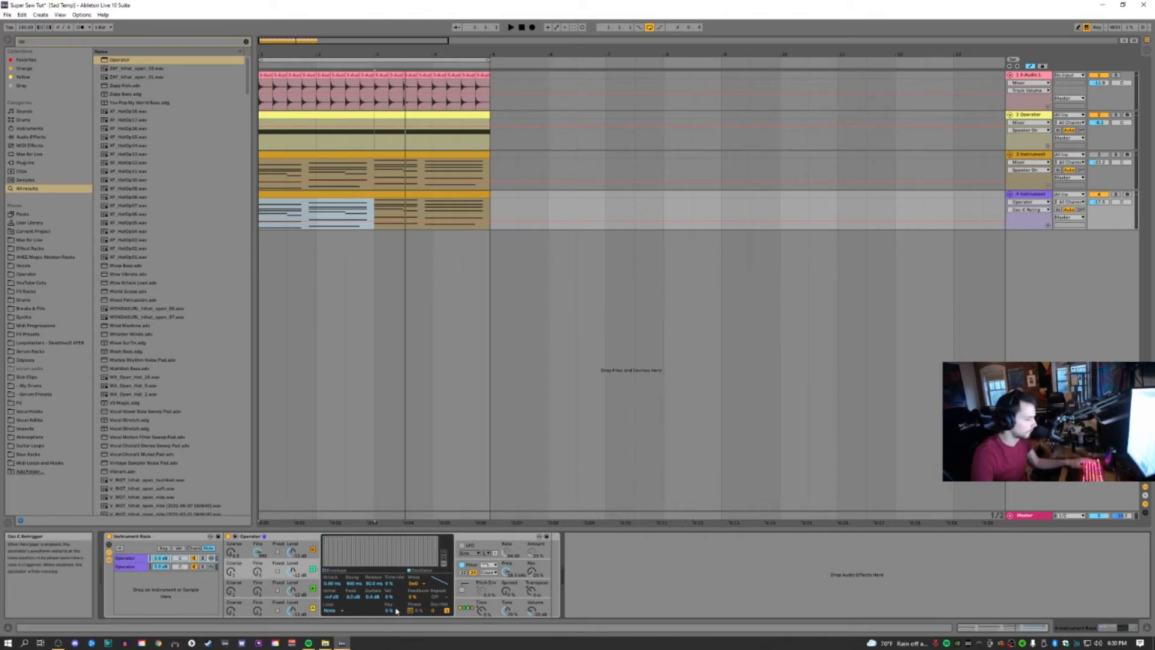
left_click(317, 593)
left_click(411, 611)
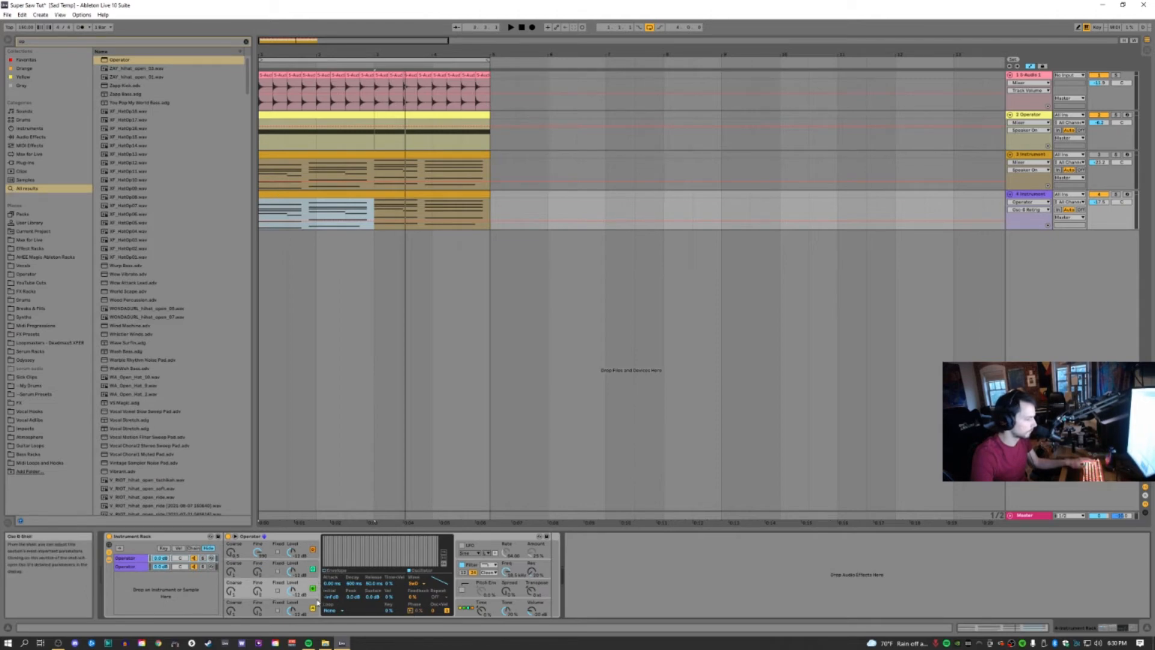
left_click(318, 604)
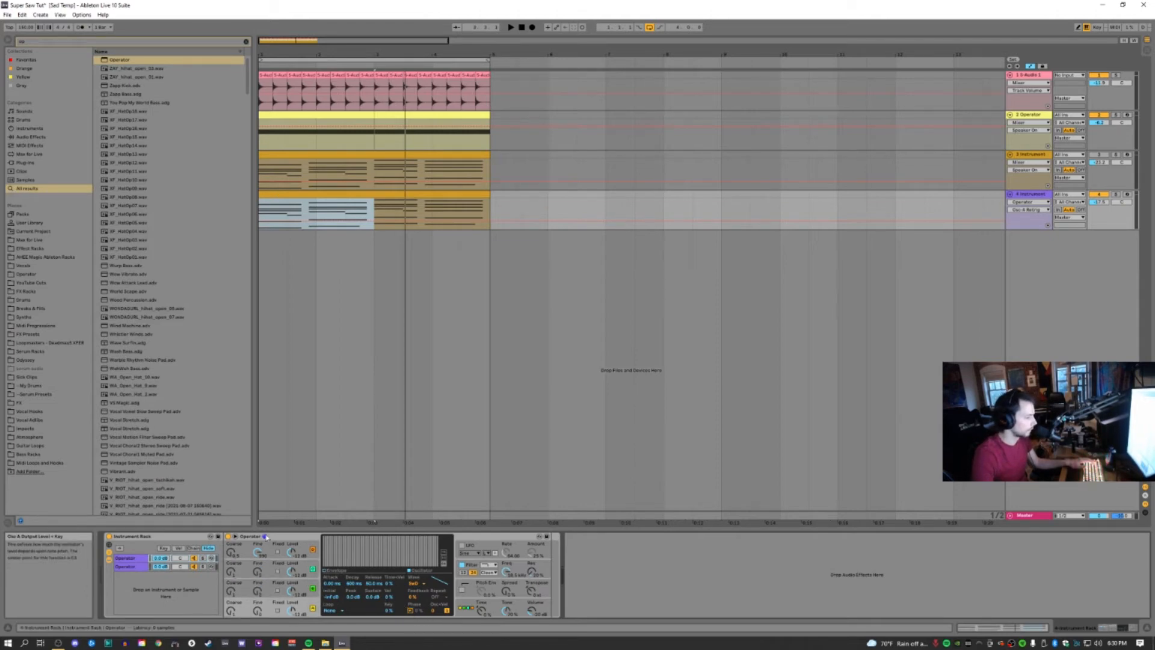
- Show the Instrument Rack's macro controls, enter macro mapping, and map oscillator A's envelope attack to Macro 1
left_click(166, 539)
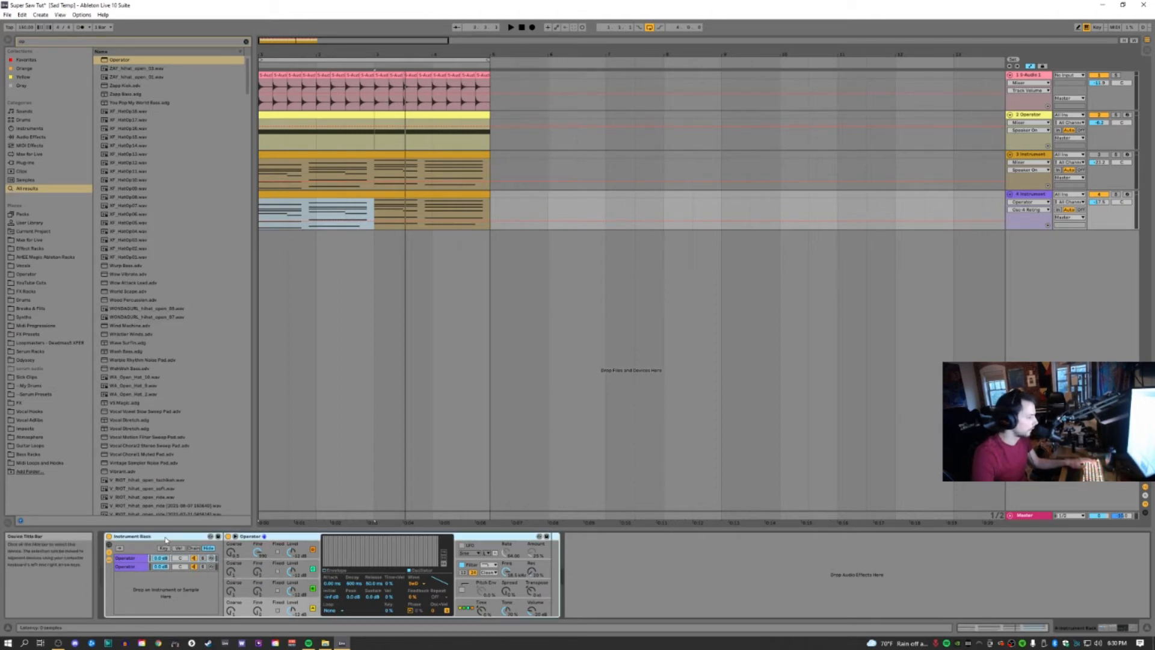
left_click(109, 545)
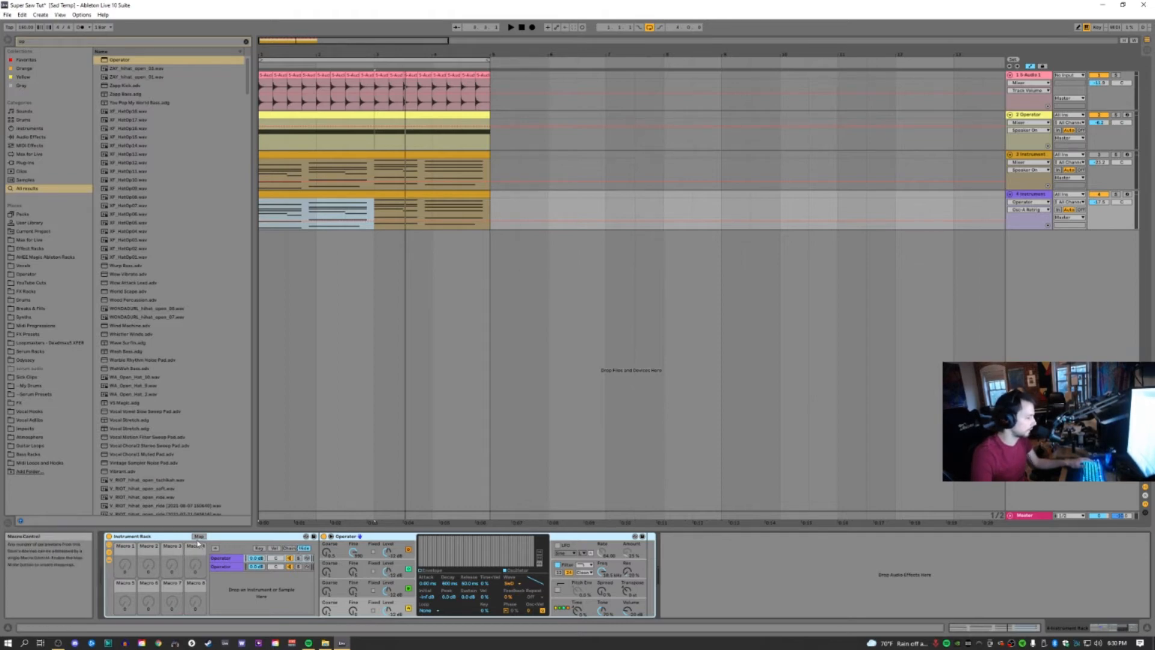
left_click(198, 536)
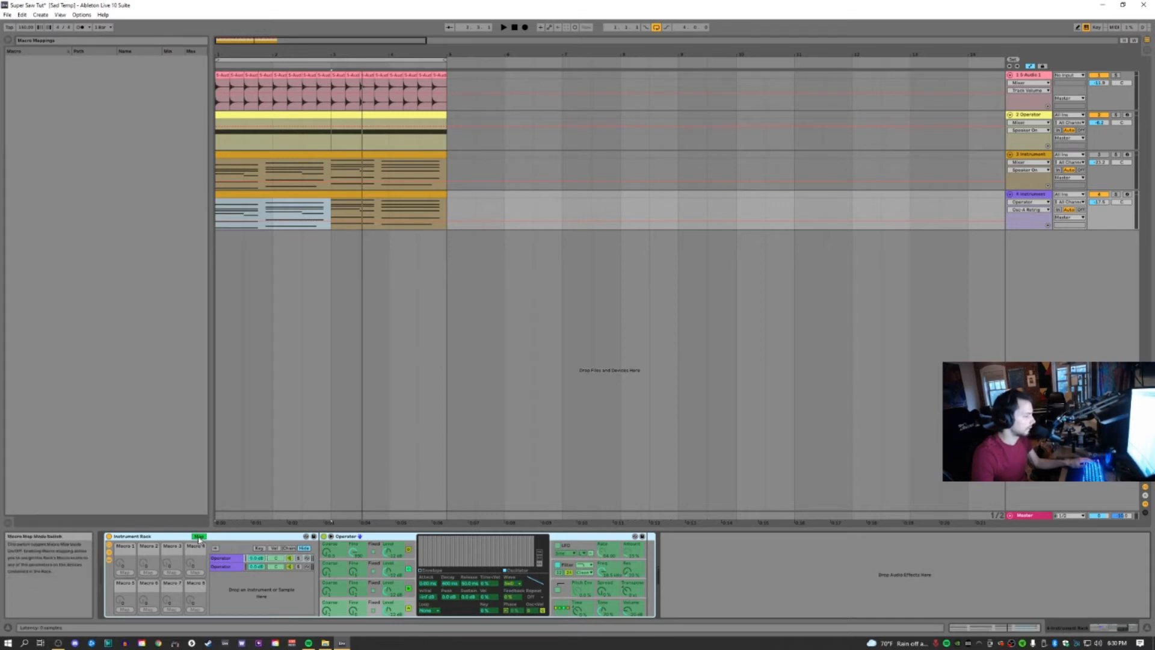
left_click(425, 584)
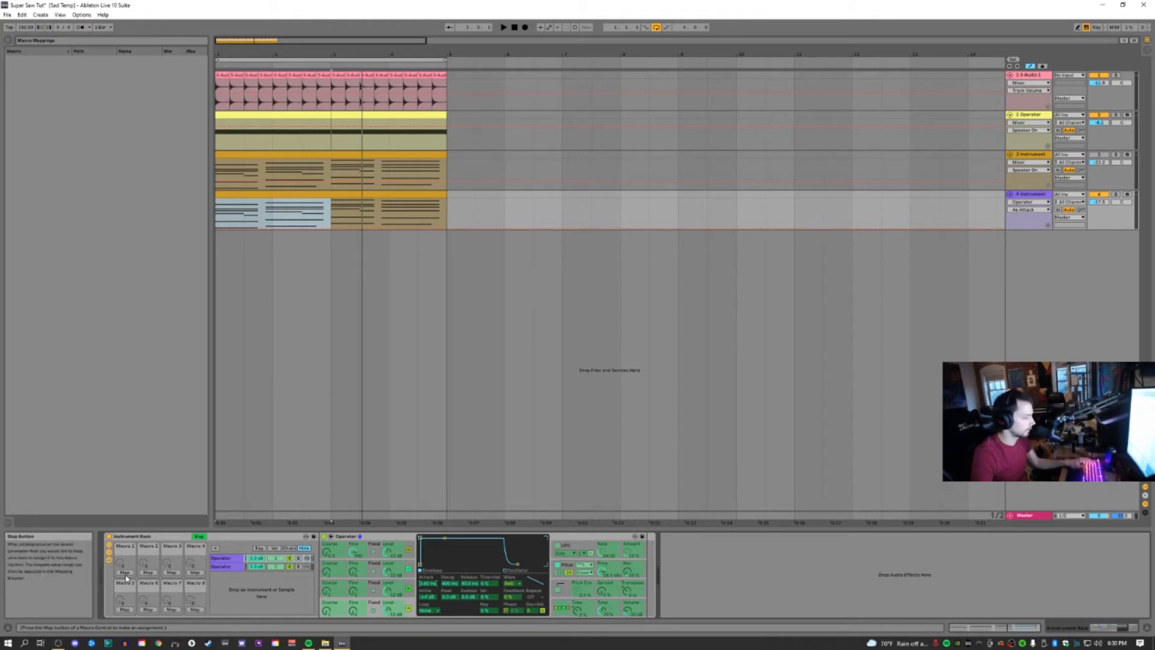
left_click(125, 572)
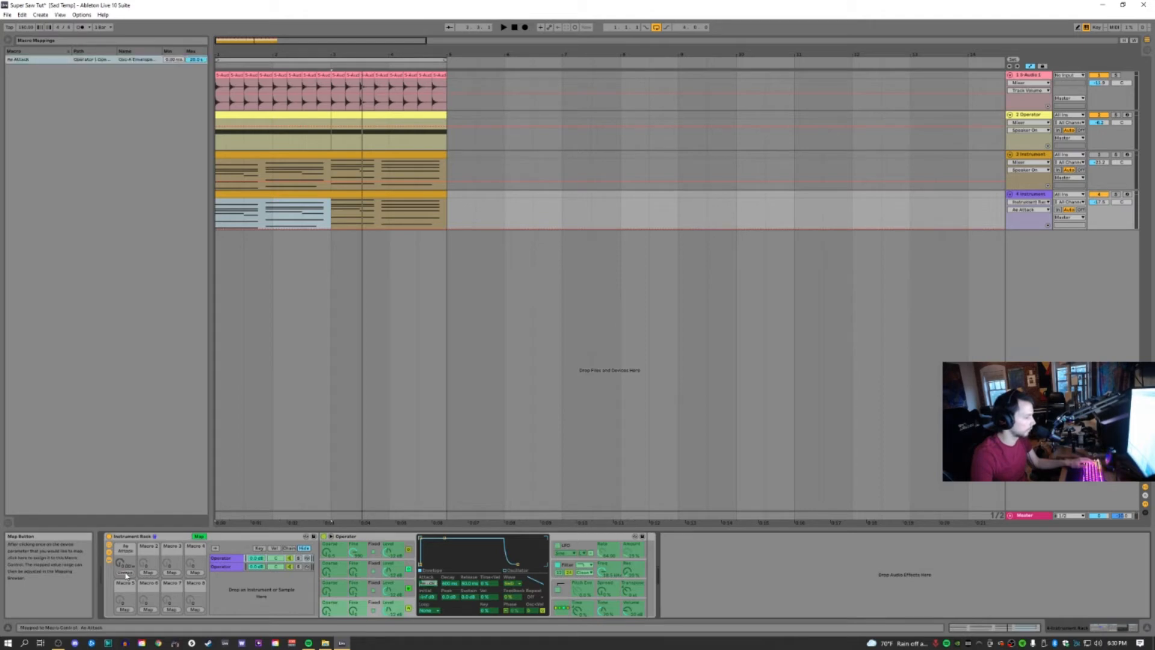
- Map the envelope attacks of oscillators B, C and D in the same Operator to Macro 1
left_click(429, 584)
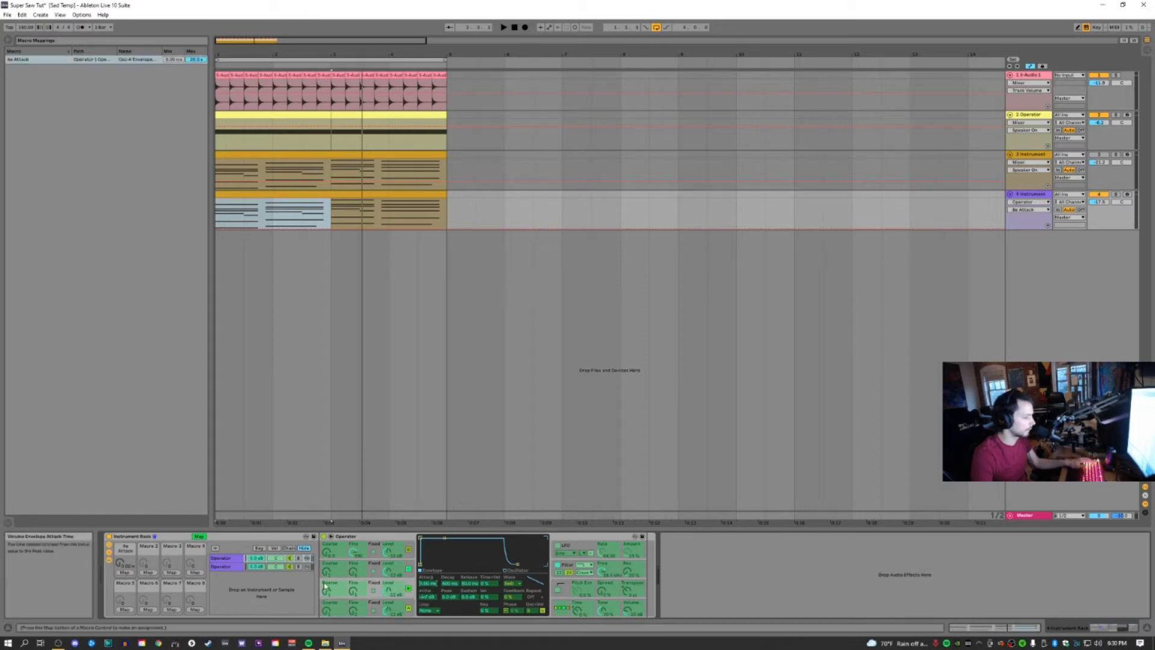
left_click(127, 572)
left_click(399, 573)
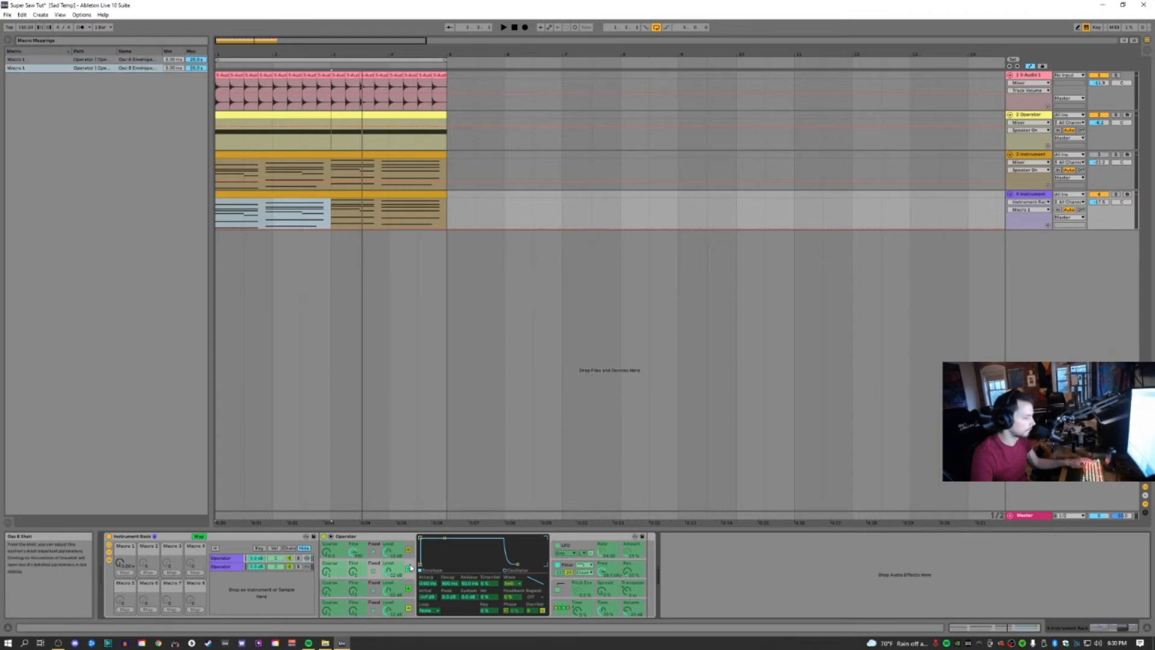
left_click(427, 584)
left_click(134, 574)
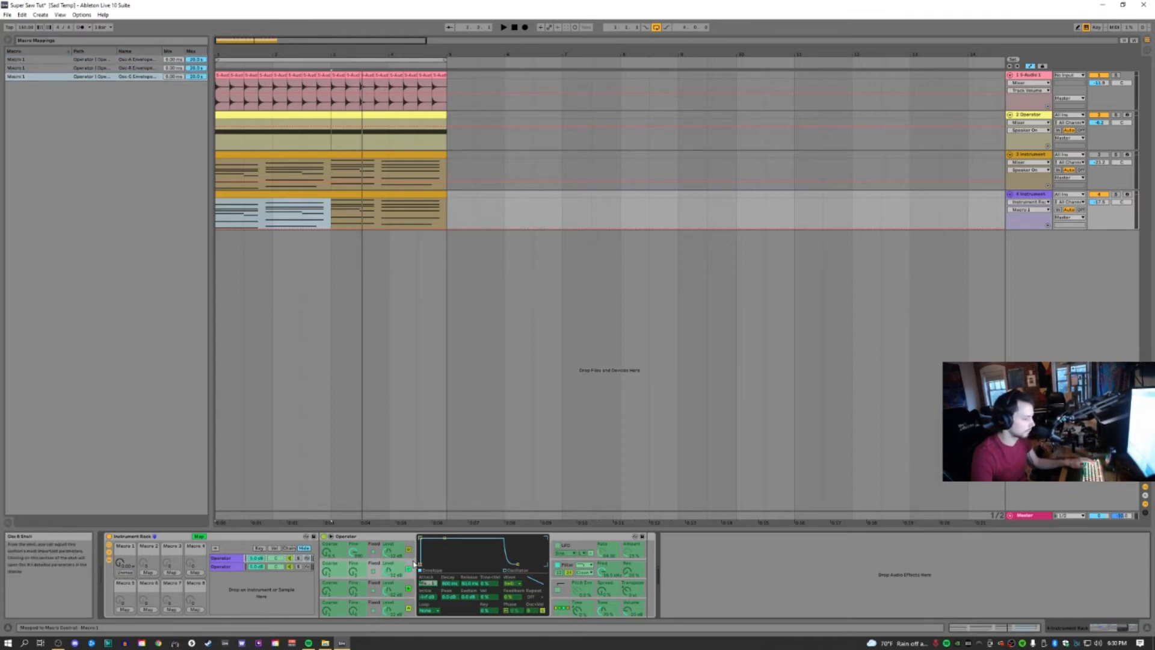
left_click(127, 572)
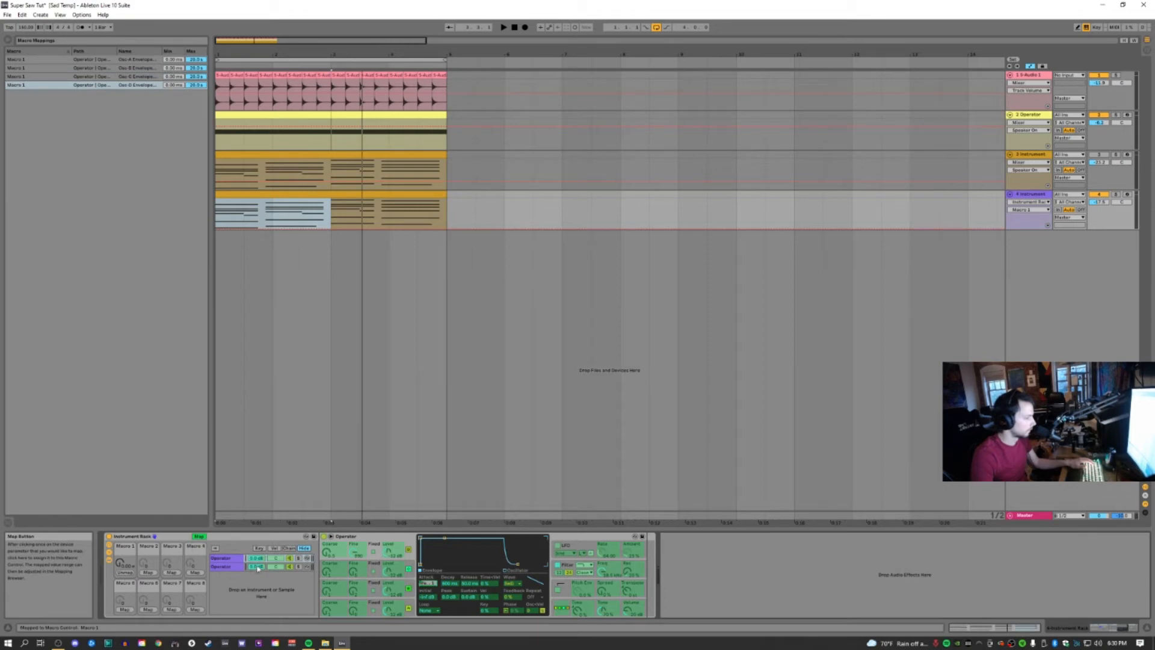
- Map the envelope attacks of all four oscillators in the other Operator chain to Macro 1
left_click(410, 591)
left_click(400, 605)
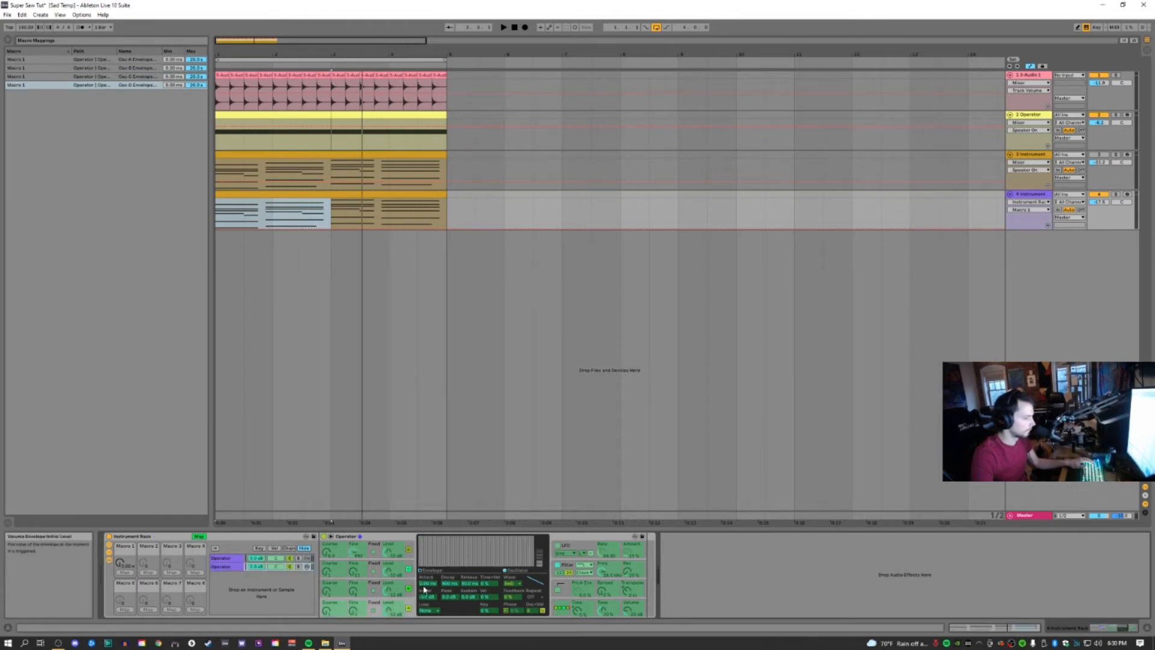
left_click(427, 583)
left_click(125, 573)
left_click(403, 586)
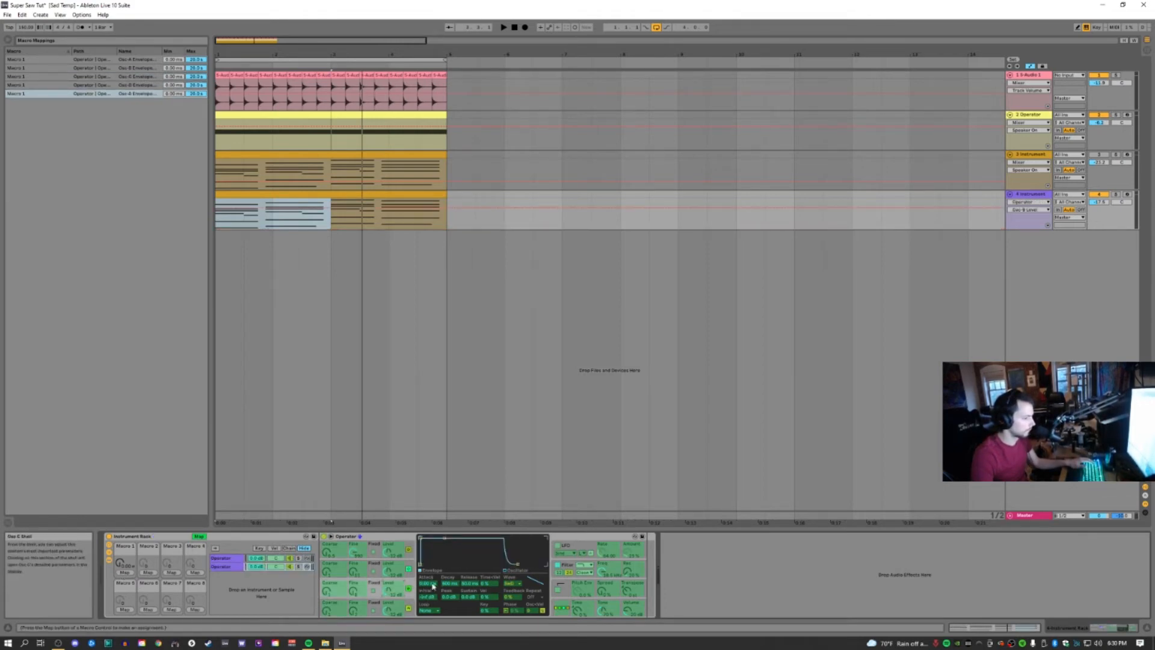
left_click(429, 583)
left_click(122, 573)
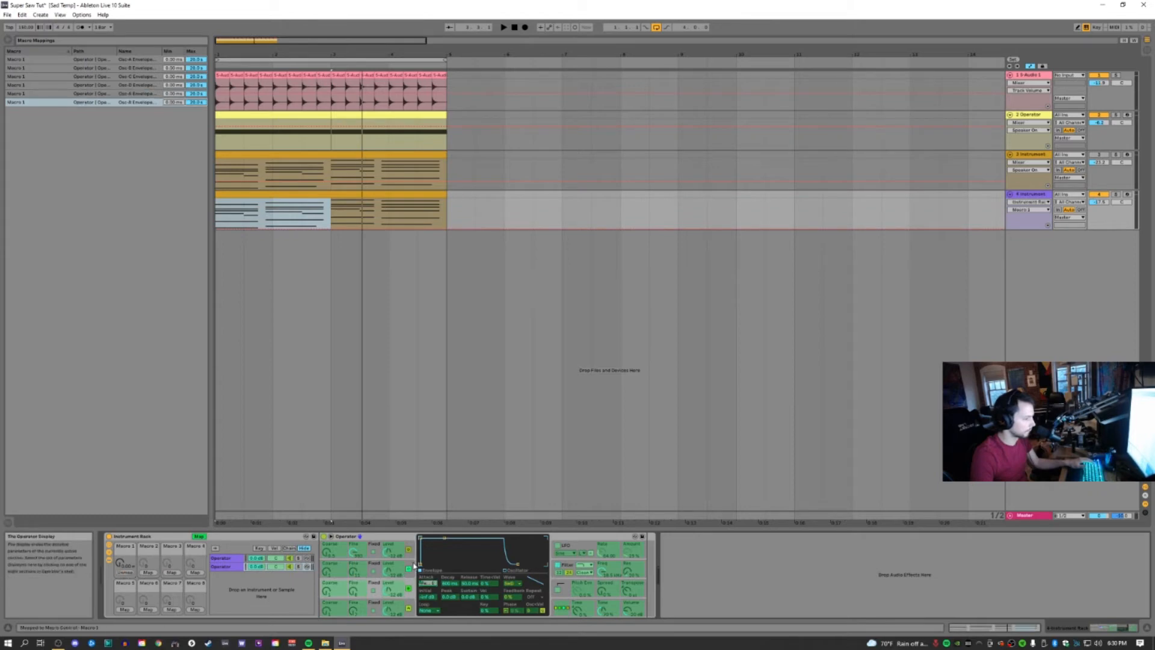
left_click(127, 573)
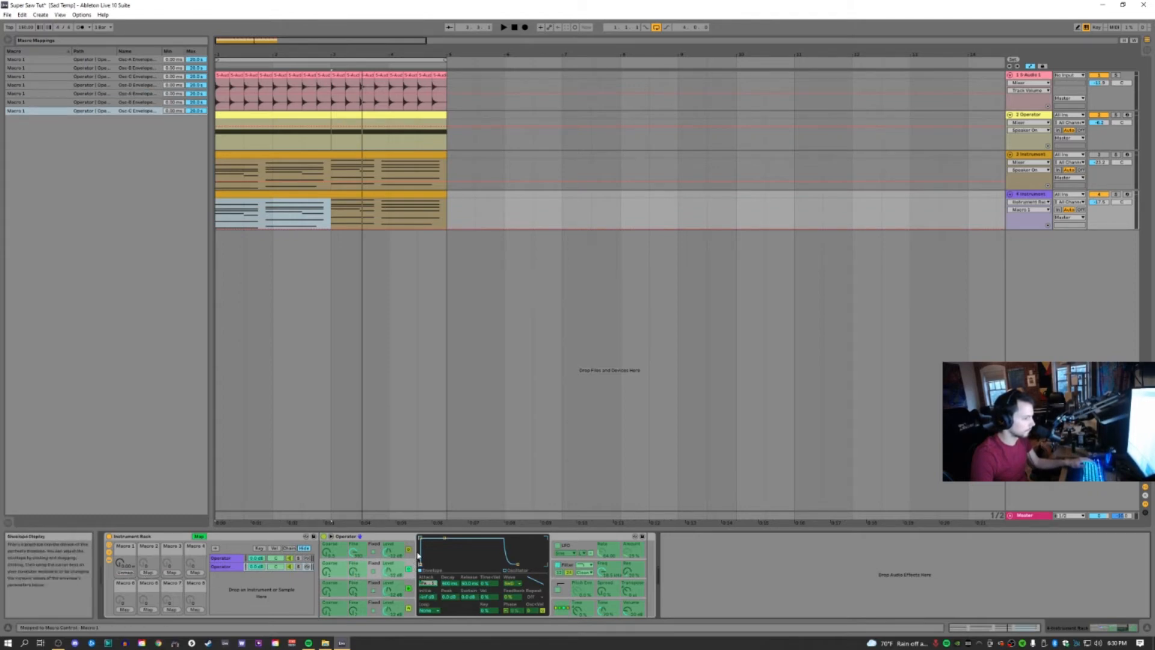
left_click(402, 548)
left_click(427, 584)
left_click(124, 573)
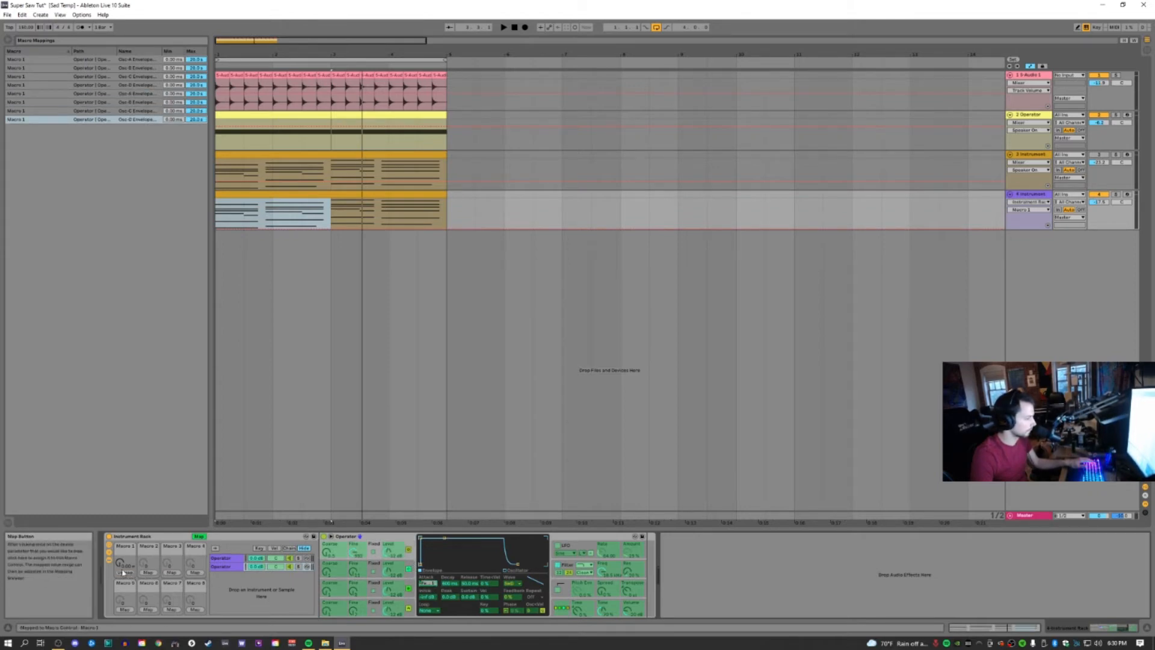
- Leave macro mapping, raise the attack slightly with Macro 1, and play the chords to hear it
left_click(200, 537)
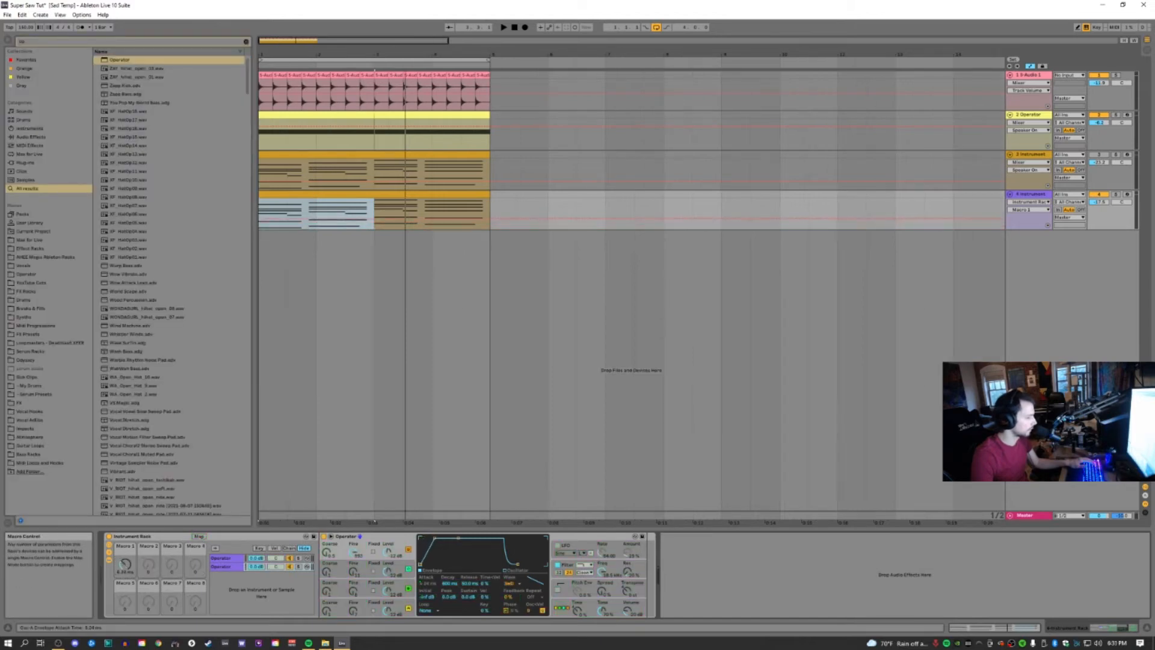
key("space")
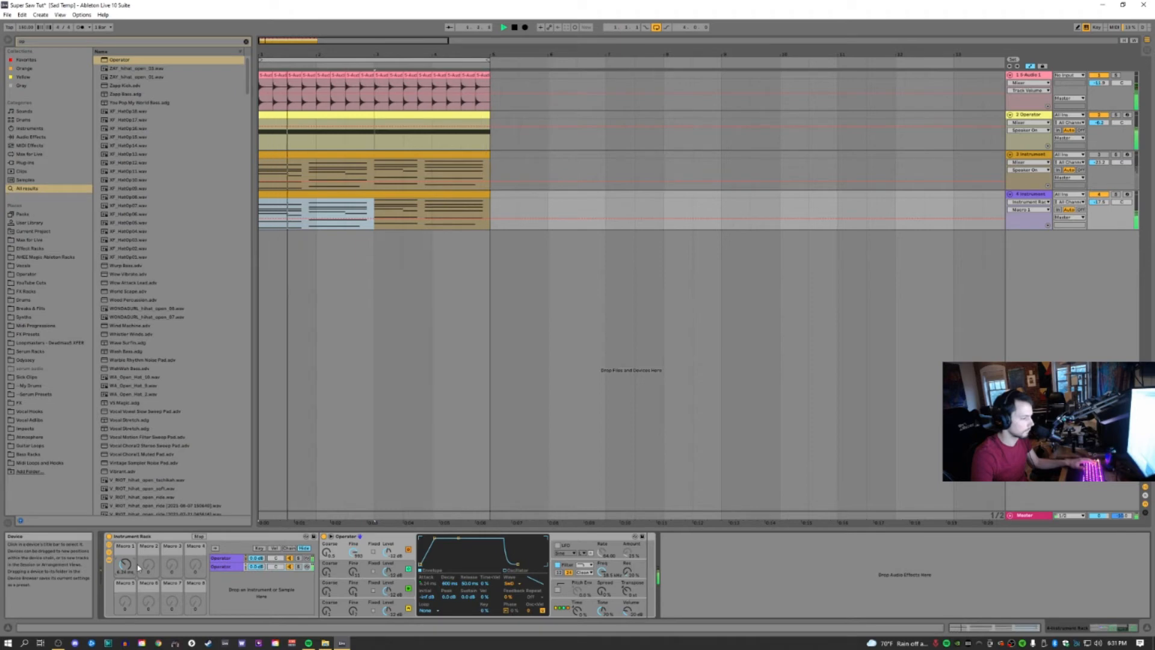
key("space")
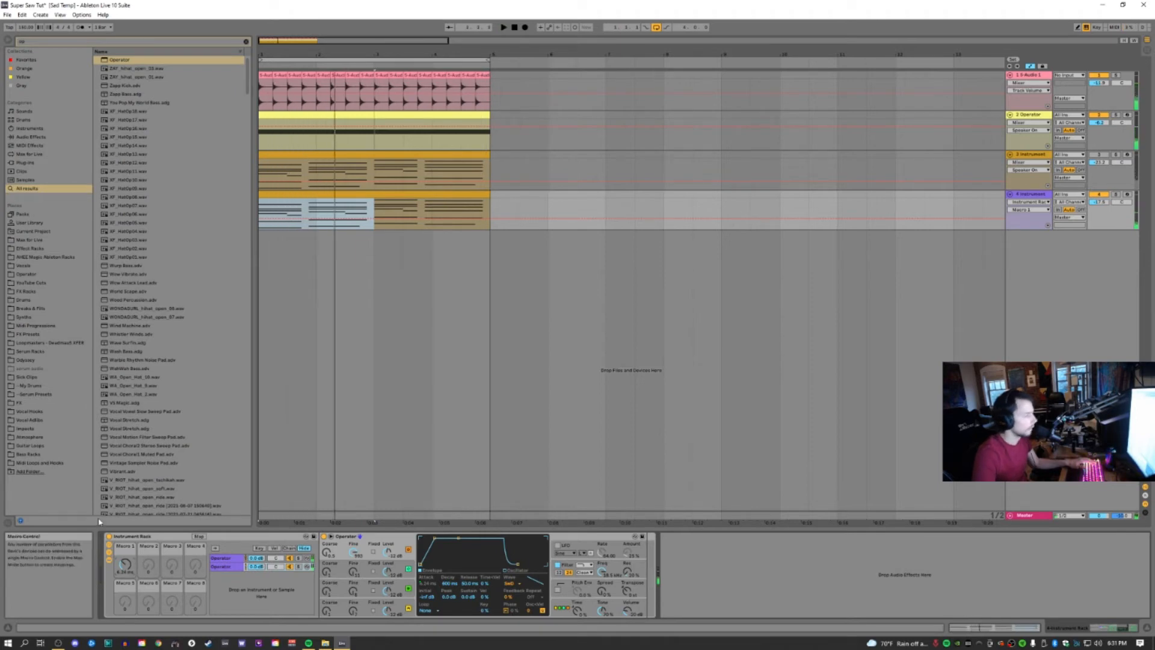
- Search the browser for "rev" and add the Reverb effect after the Instrument Rack
key("ctrl+f")
type("re")
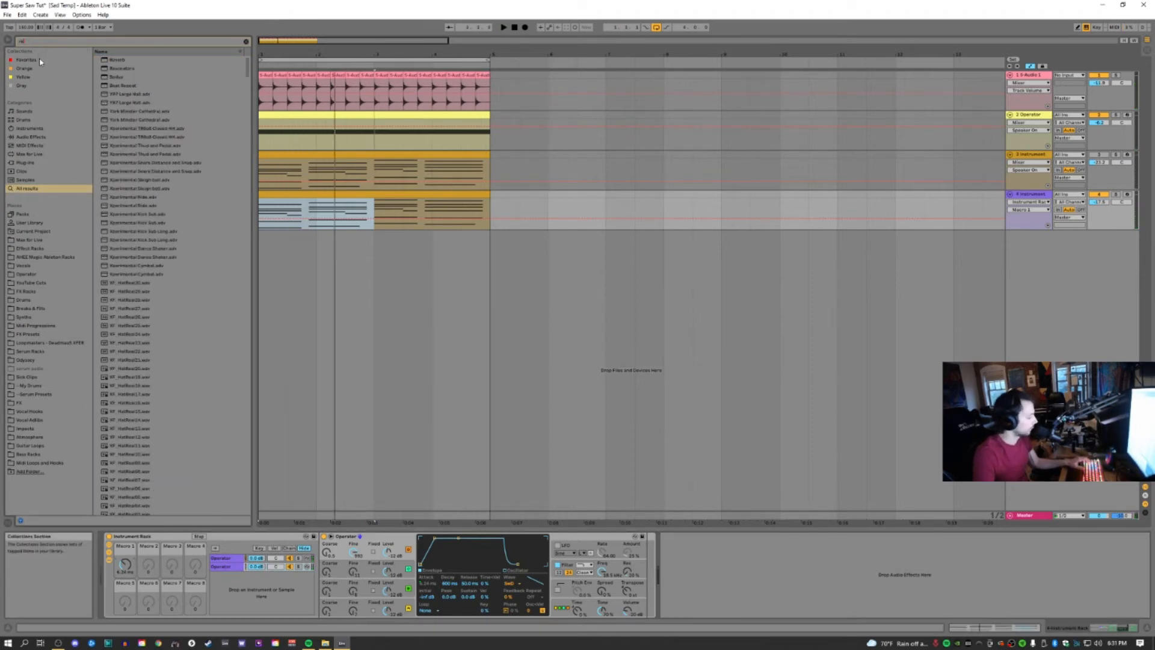
type("v")
left_click_drag(109, 61, 689, 550)
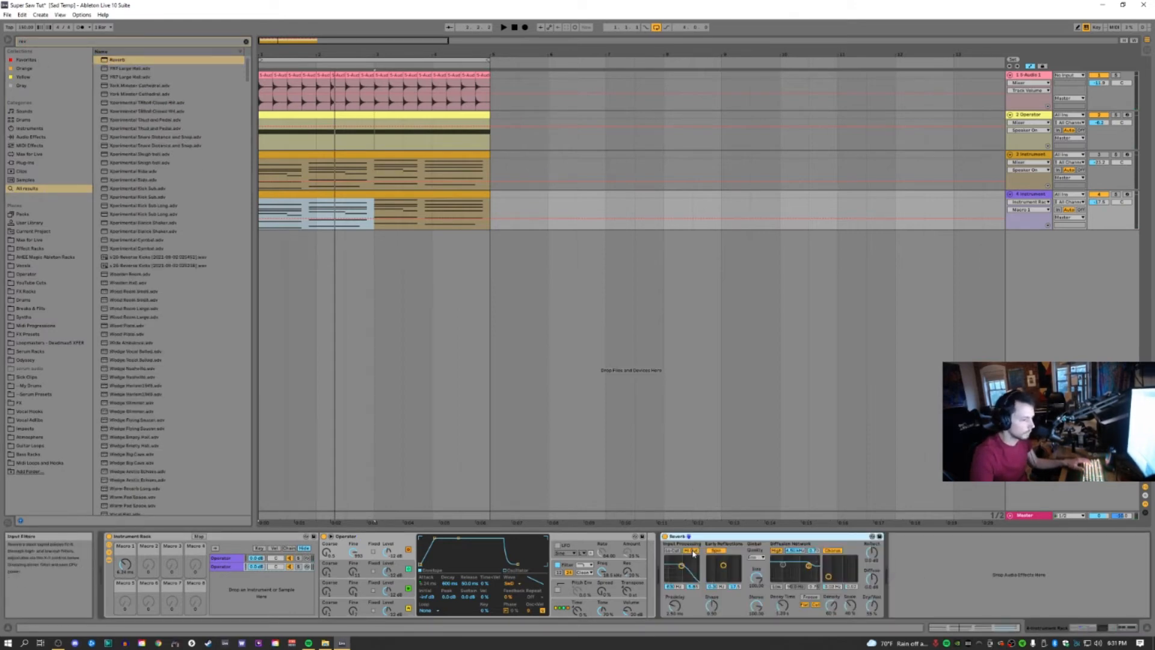
- Switch the Reverb's input filter from high cut to low cut and adjust its dry/wet mix
left_click(692, 551)
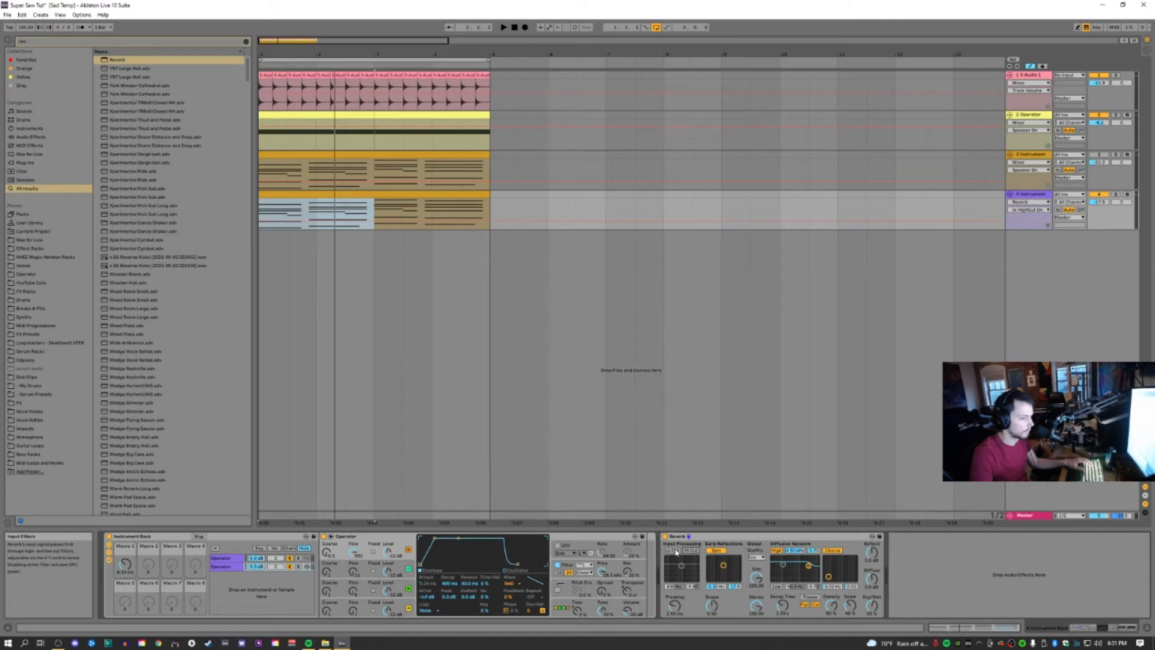
left_click(674, 550)
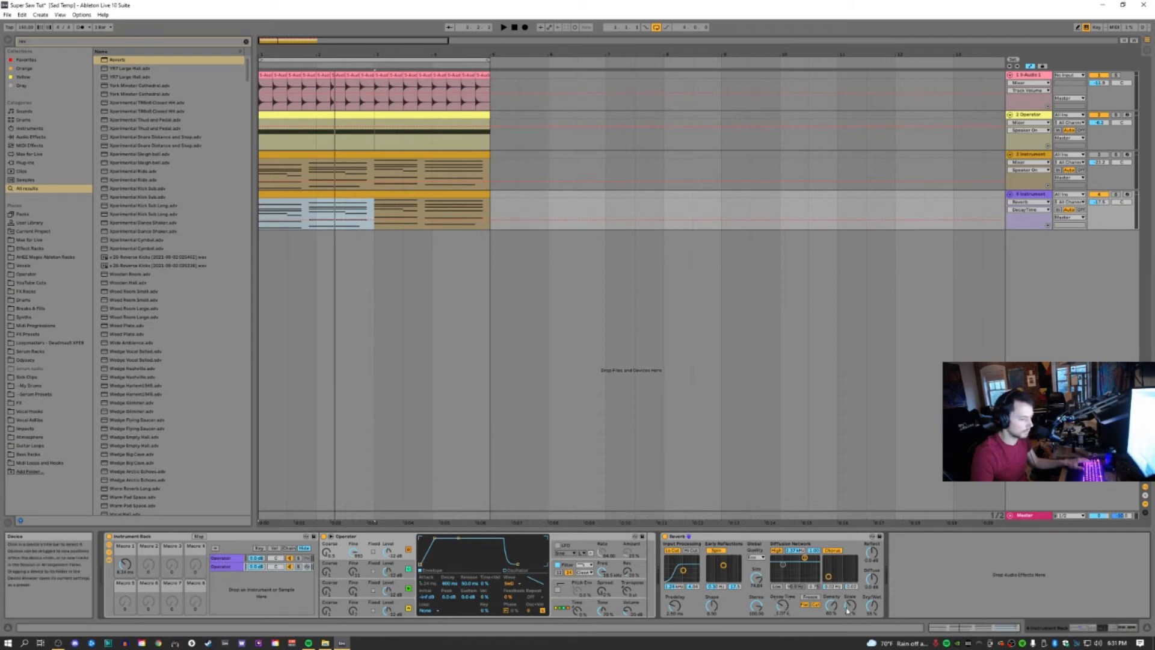
left_click(874, 609)
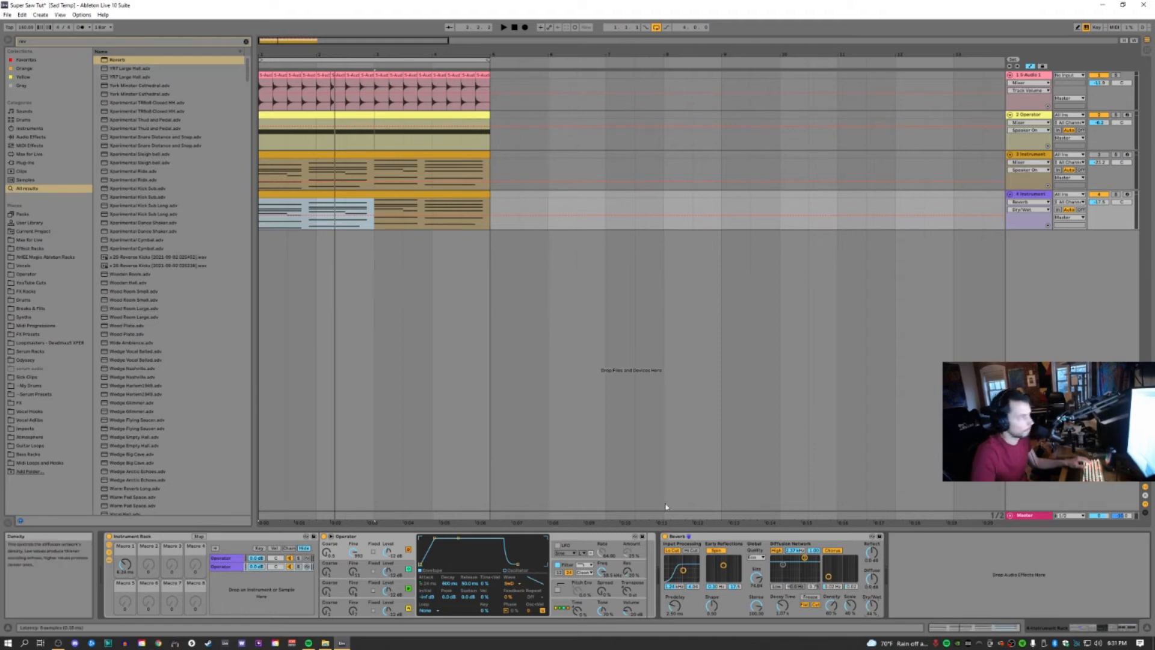
- Search the browser for "flang" and add the Flanger after the Reverb
left_click(32, 44)
type("flang")
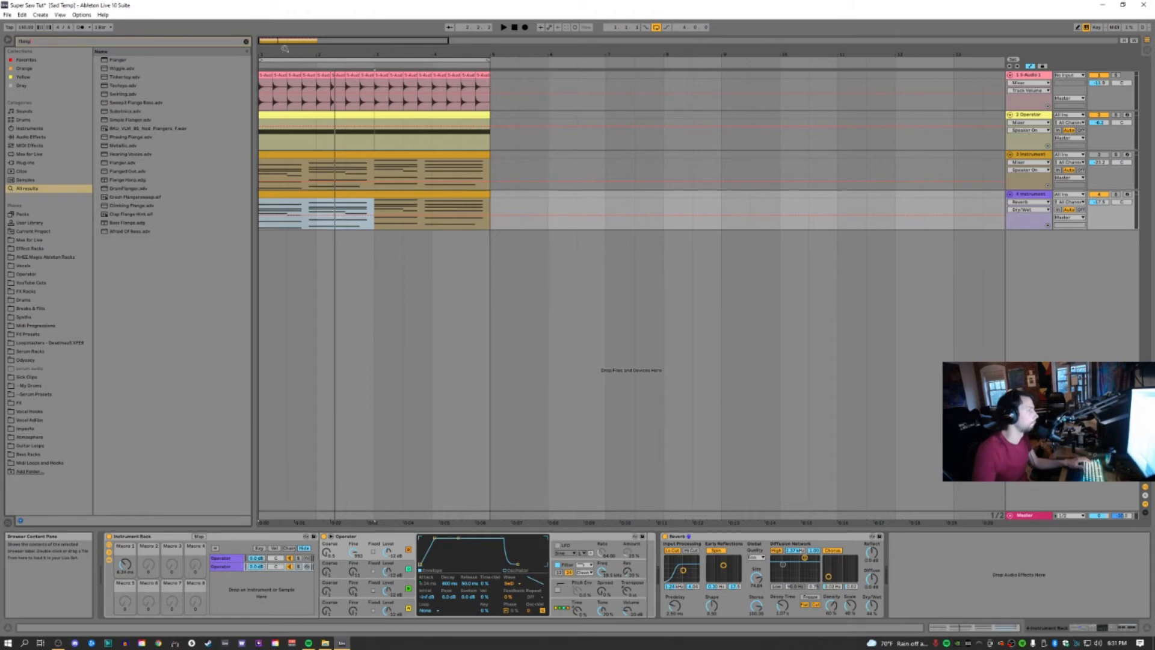
left_click(154, 60)
left_click_drag(928, 583, 928, 583)
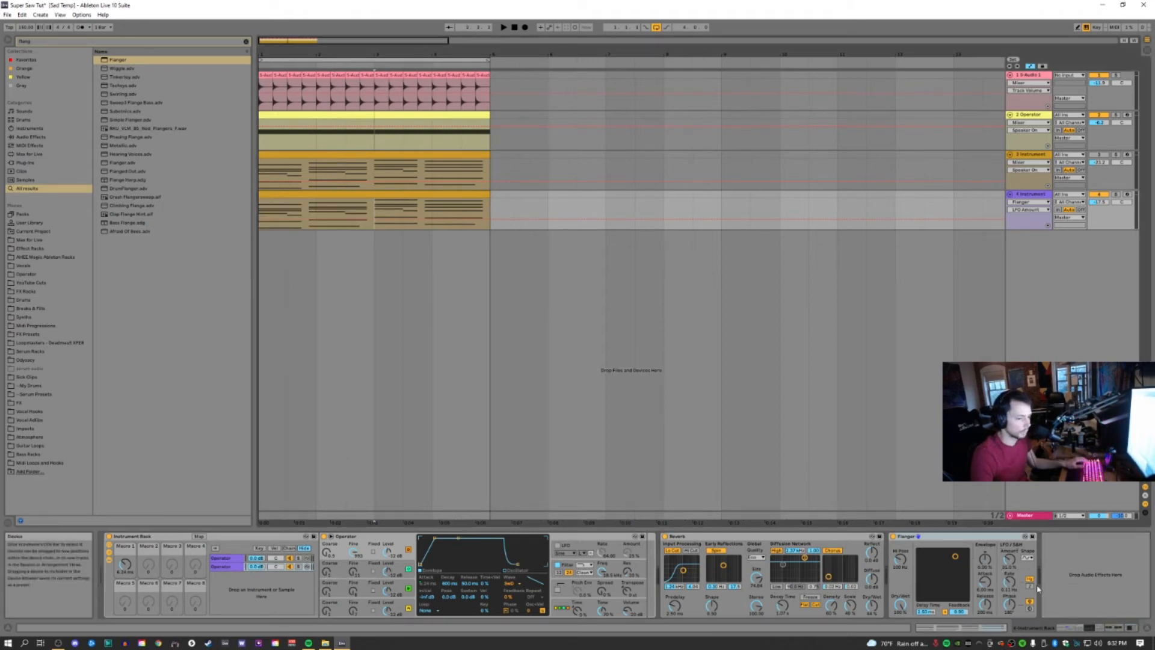
- Sync the Flanger's LFO rate to the tempo and adjust its feedback and delay time, comparing with the other instrument track's Flanger
left_click(1030, 580)
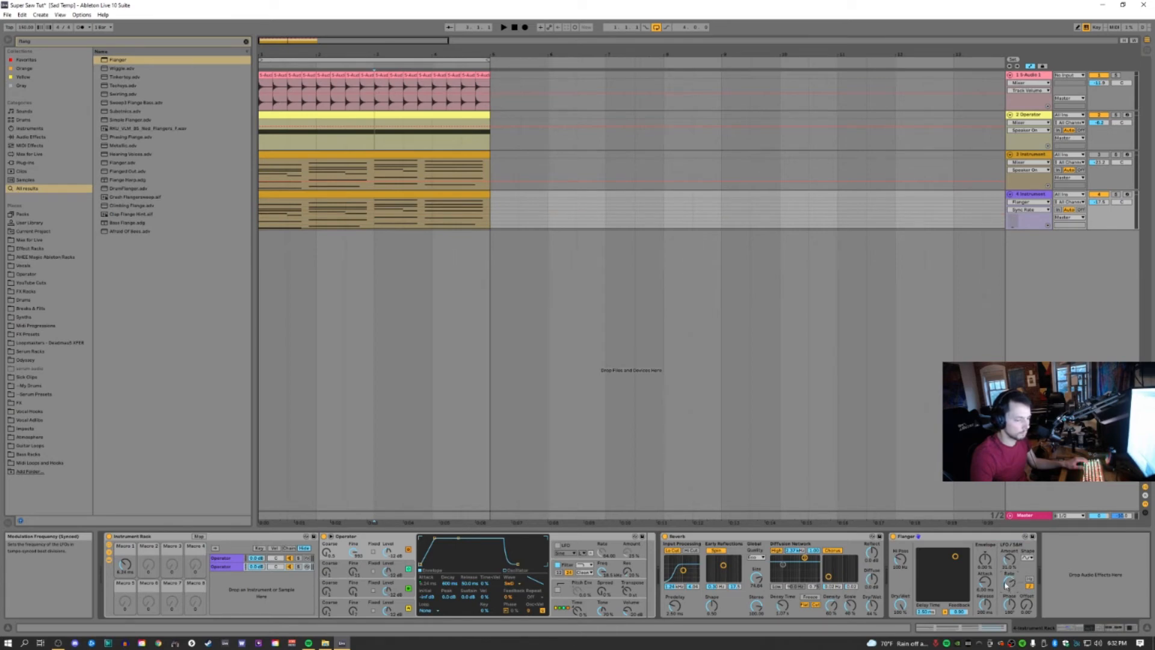
left_click_drag(959, 612, 959, 617)
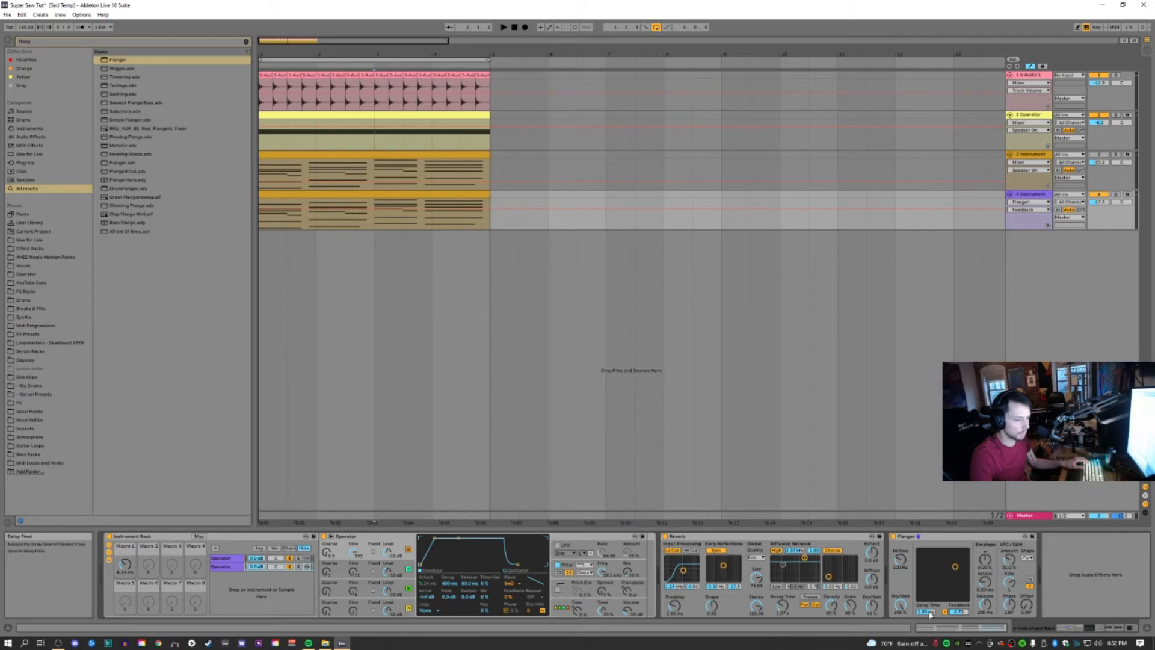
left_click_drag(926, 612, 926, 617)
left_click(370, 169)
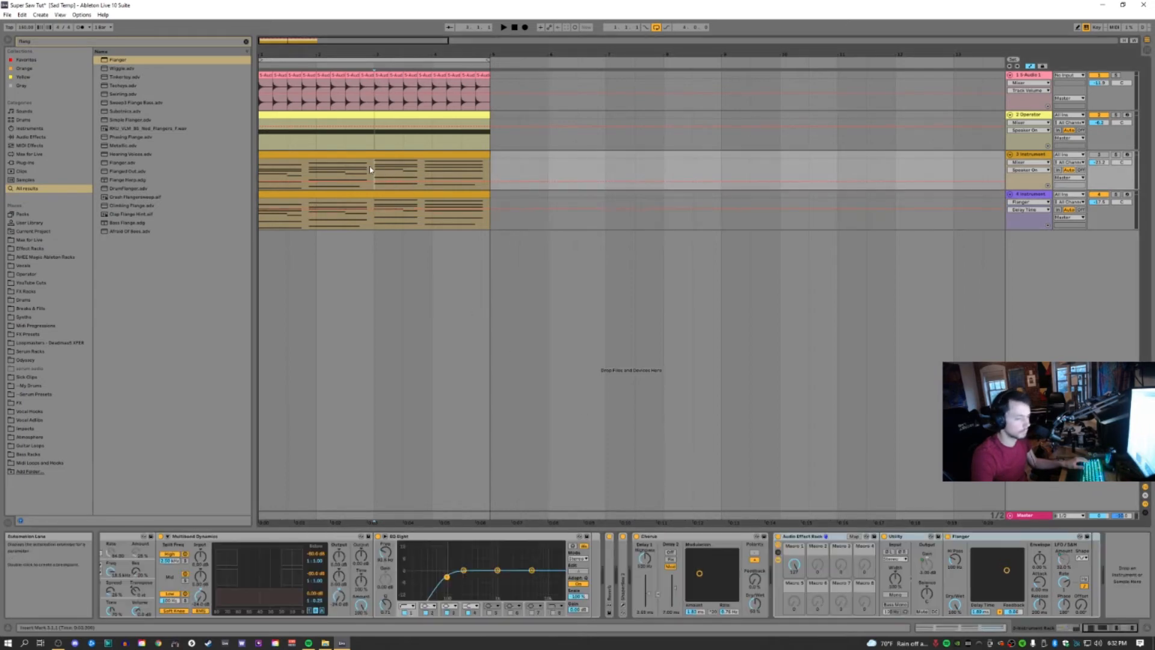
left_click(377, 208)
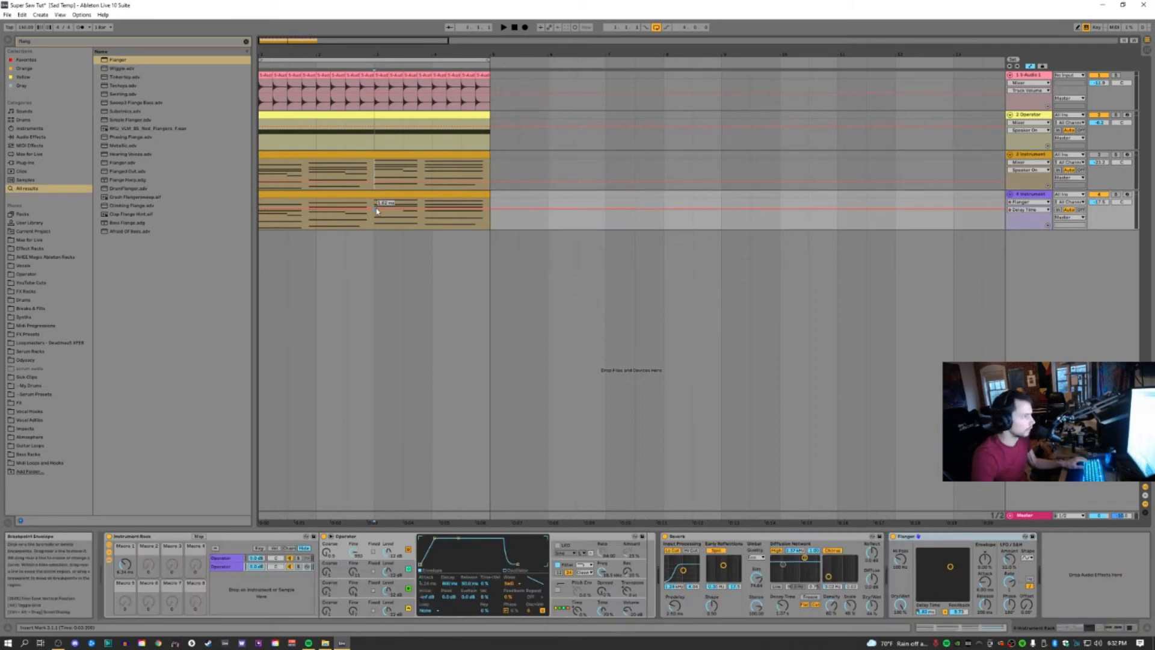
- Select the first two bars of chords on the super saw track, play them in the Session mixer view, and stop playback
left_click_drag(373, 226, 214, 235)
key("space")
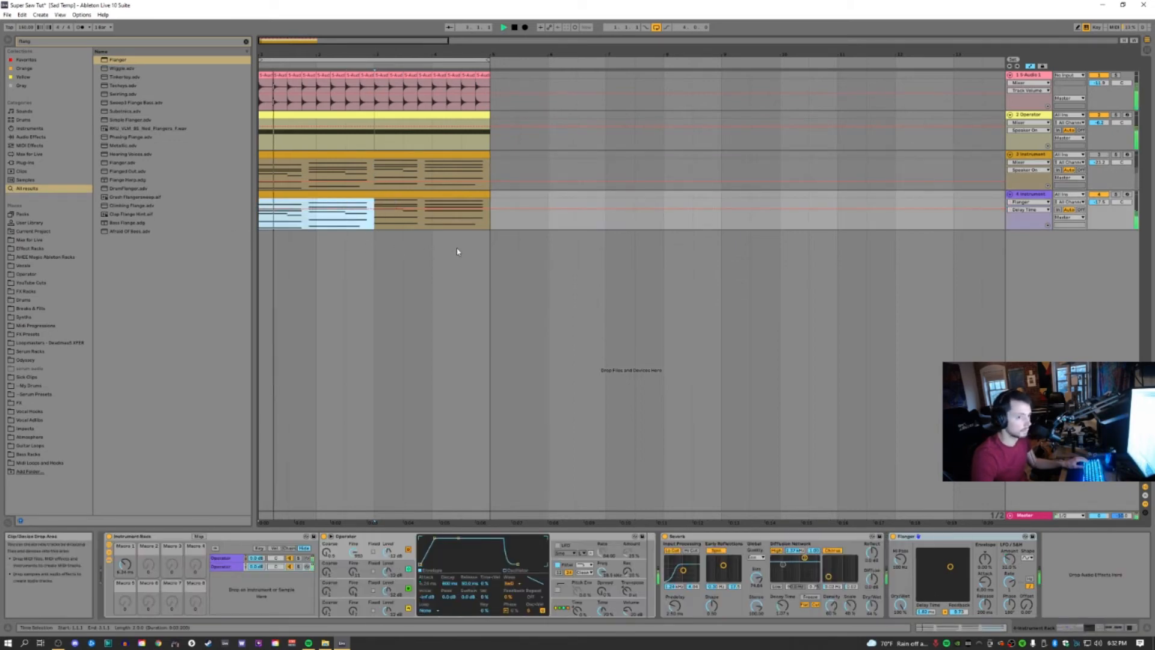
key("Tab")
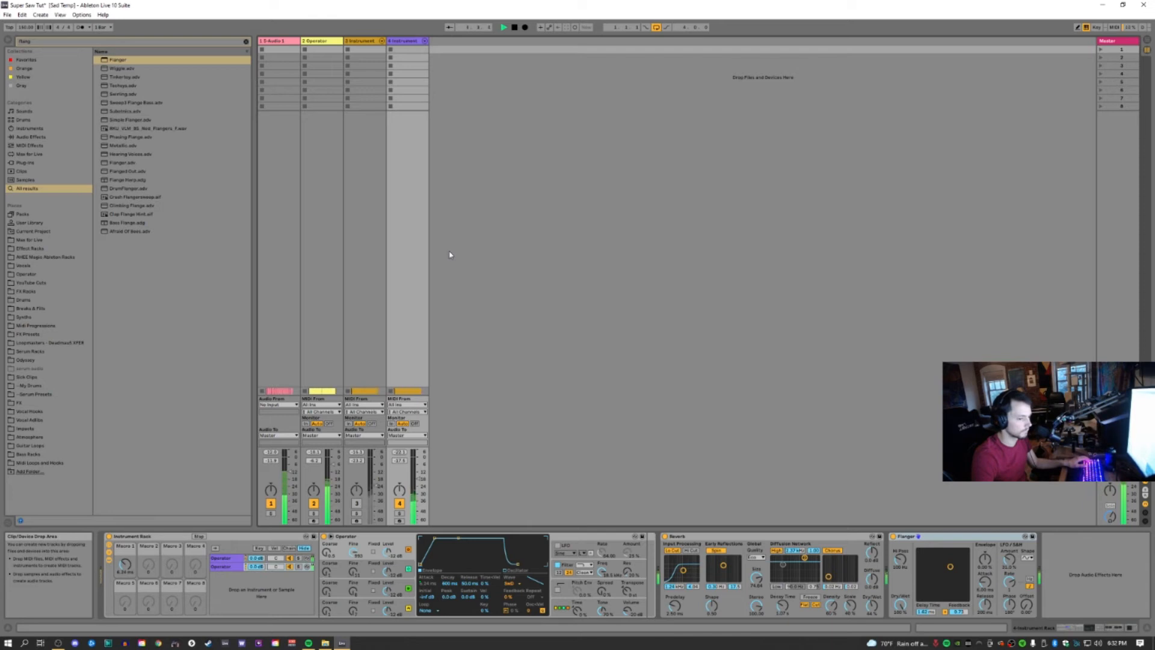
key("space")
- Search the browser for "chorus" and add the Chorus effect between the Reverb and the Flanger
left_click(56, 43)
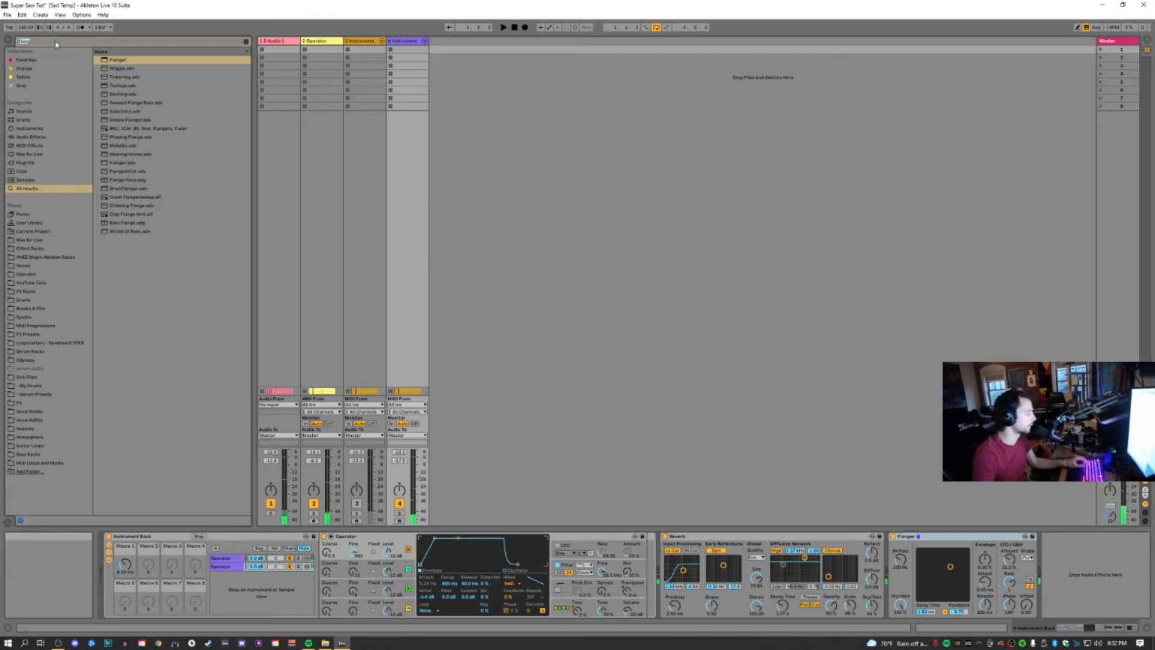
type("chorus")
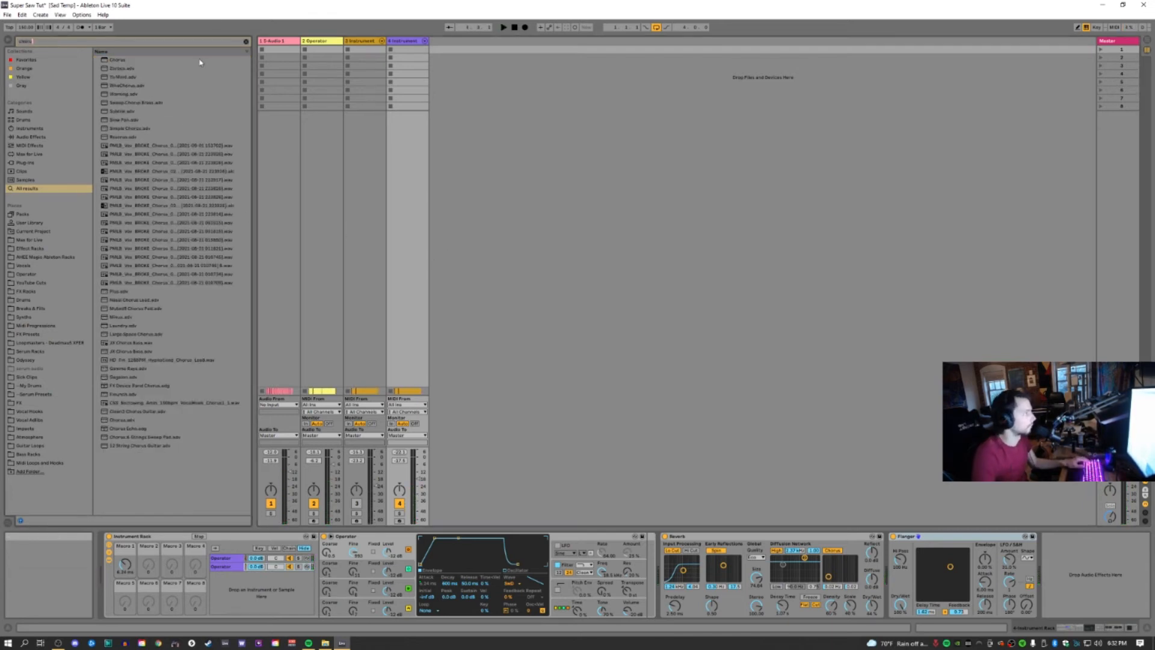
key("Down")
key("Return")
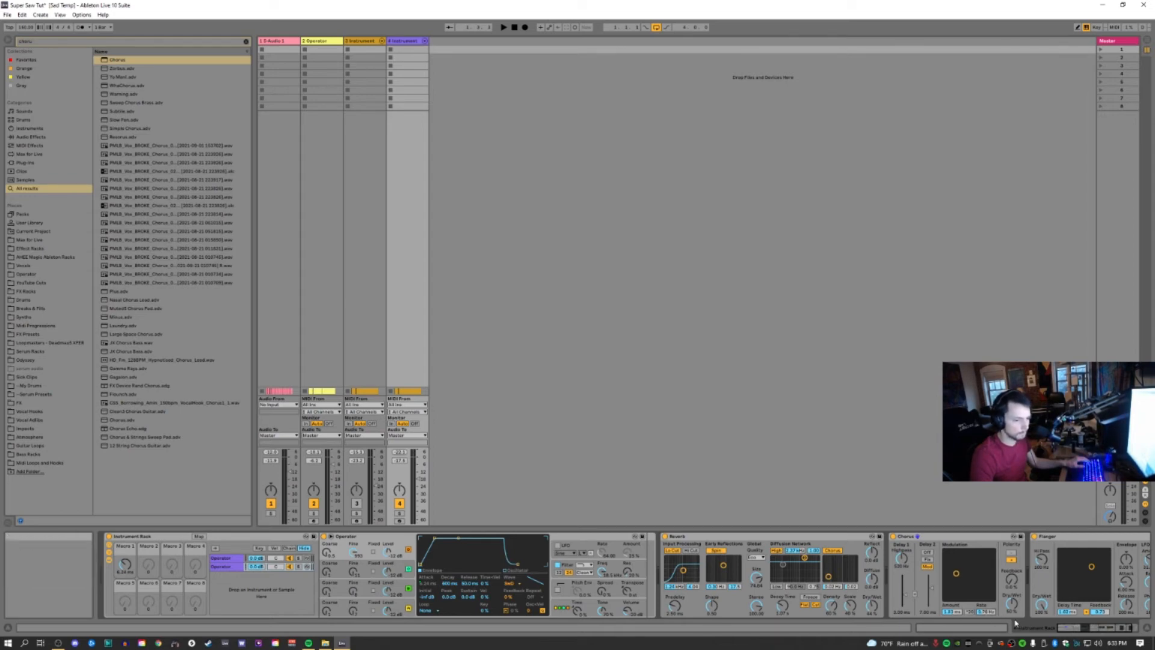
- Raise the super saw track's volume slightly while the song plays, and return to the Arrangement view
key("space")
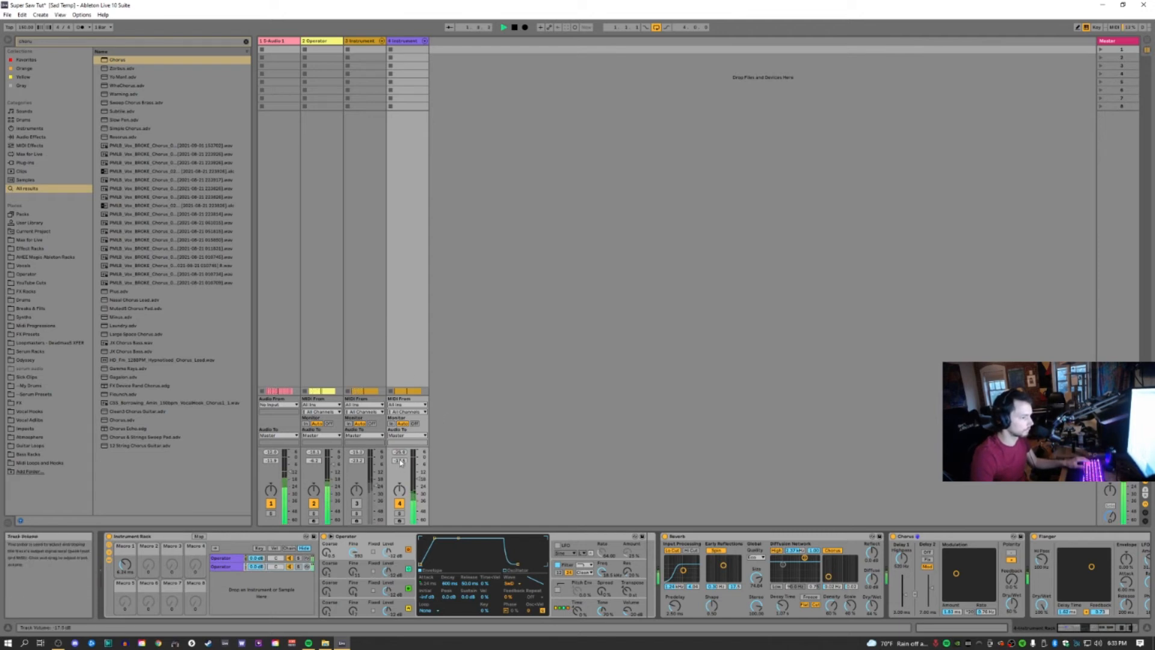
left_click_drag(419, 479, 419, 478)
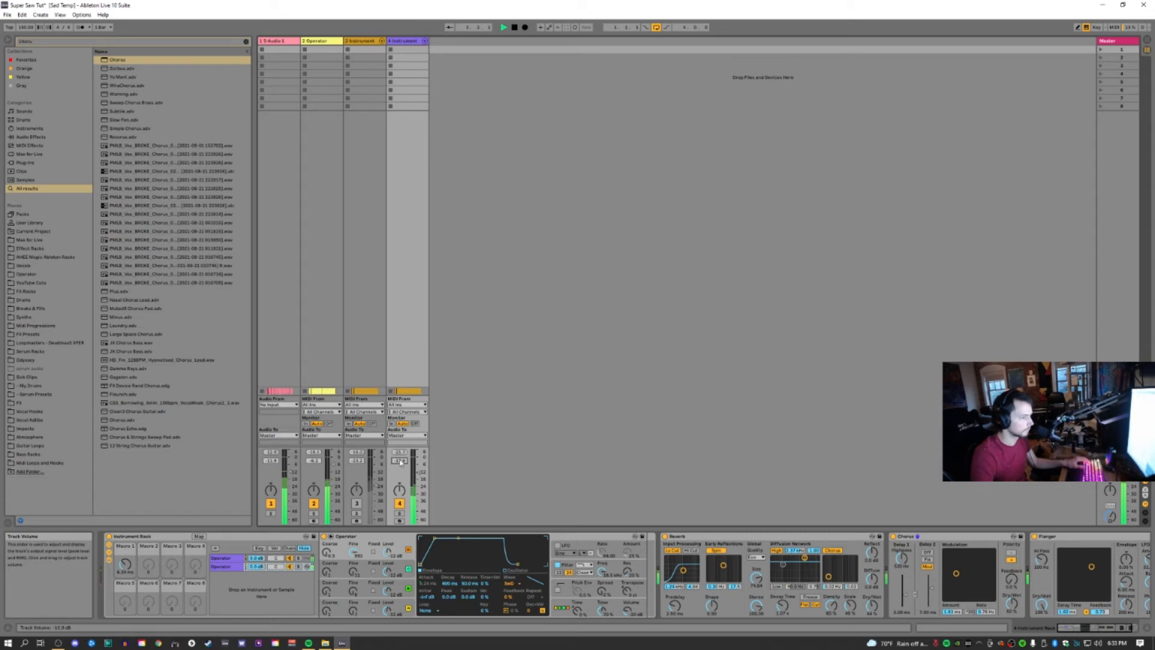
key("Tab")
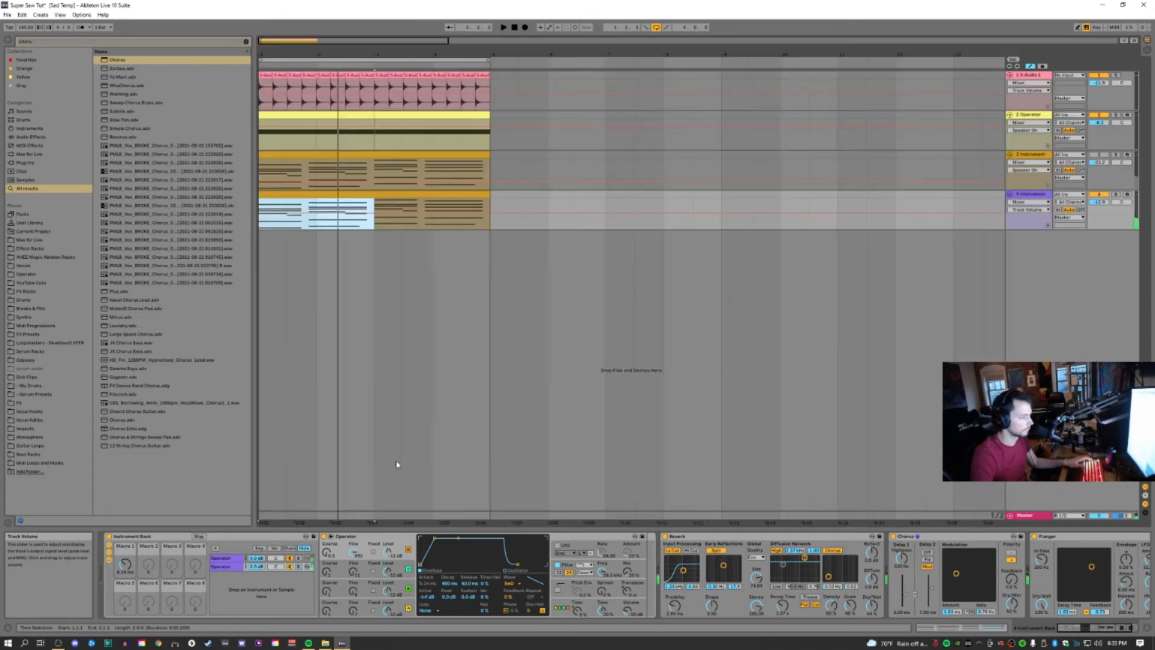
- Insert a new MIDI track and place it above the audio track at the top of the arrangement
left_click(1023, 77)
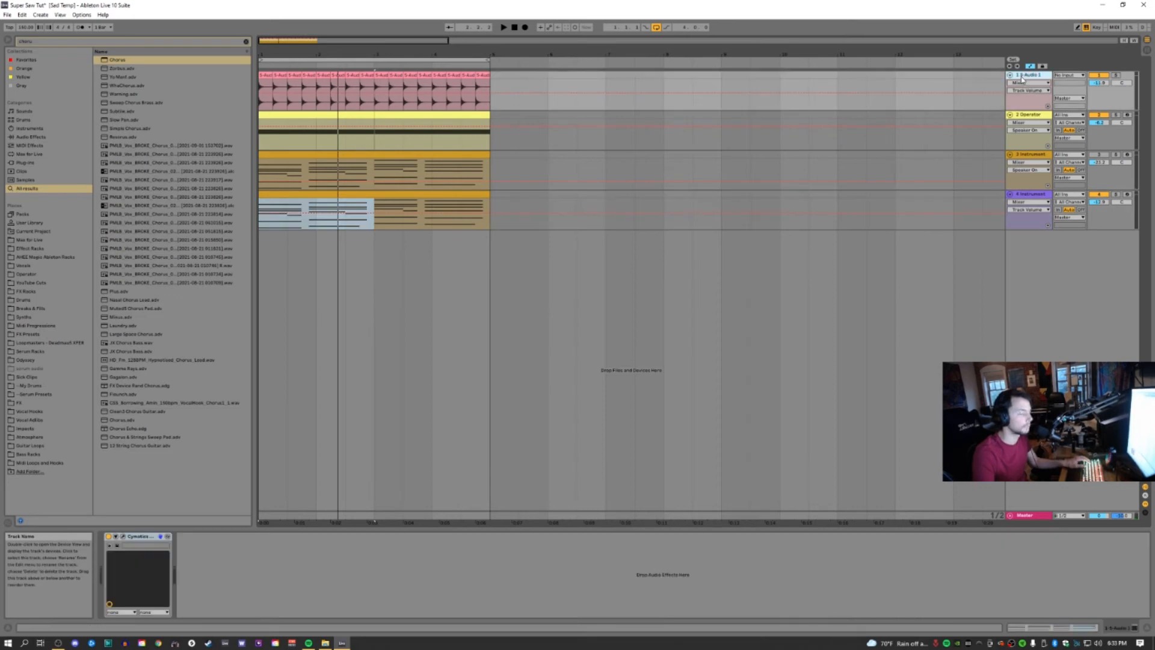
key("ctrl+shift+t")
left_click_drag(1031, 84, 1031, 80)
left_click(400, 91)
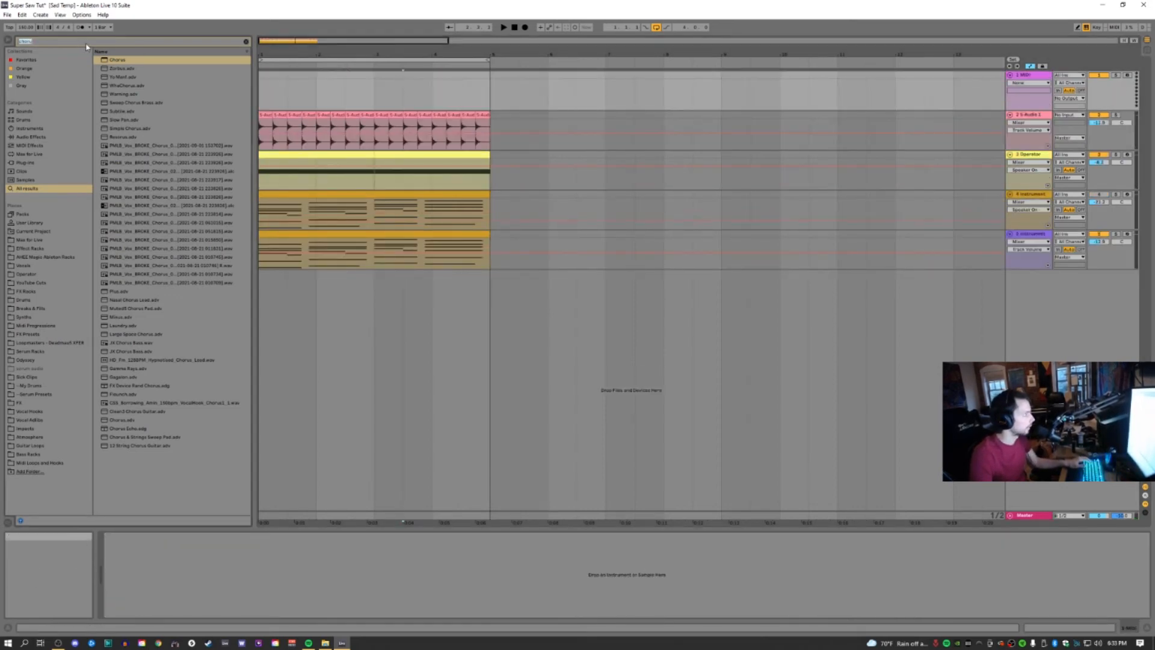
- Search the browser for "op" and load Operator onto the new MIDI track
type("op")
key("Down")
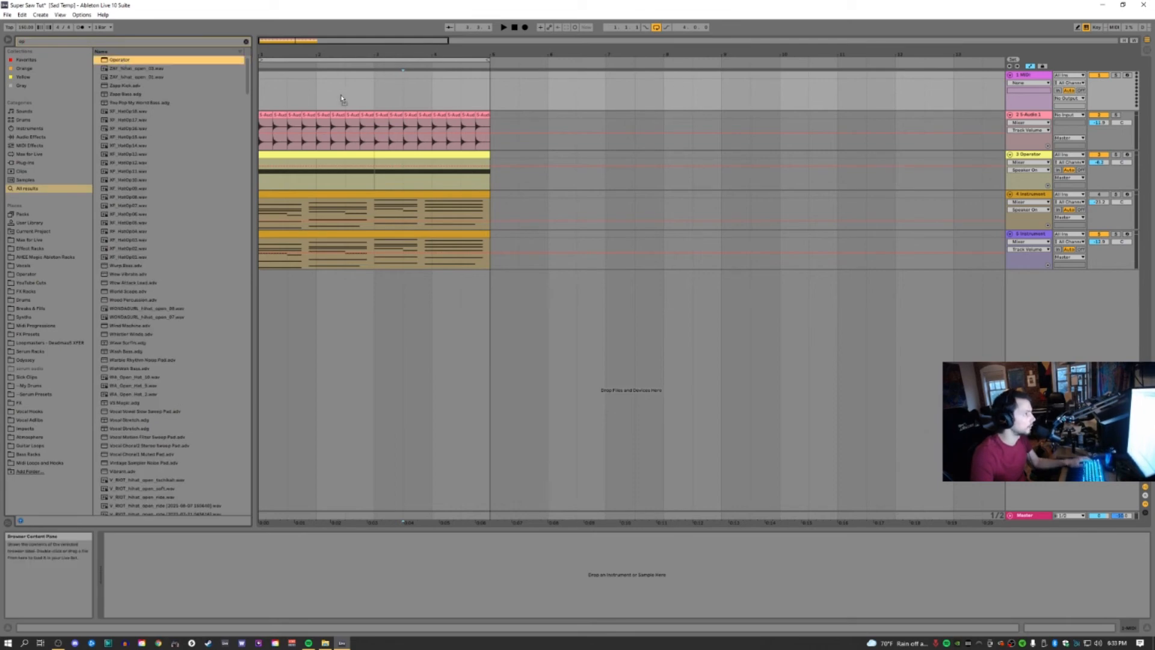
key("Return")
- Create a four-bar MIDI clip on the new Operator track and add a short low note on its first beat
left_click_drag(489, 84, 265, 76)
key("ctrl+shift+m")
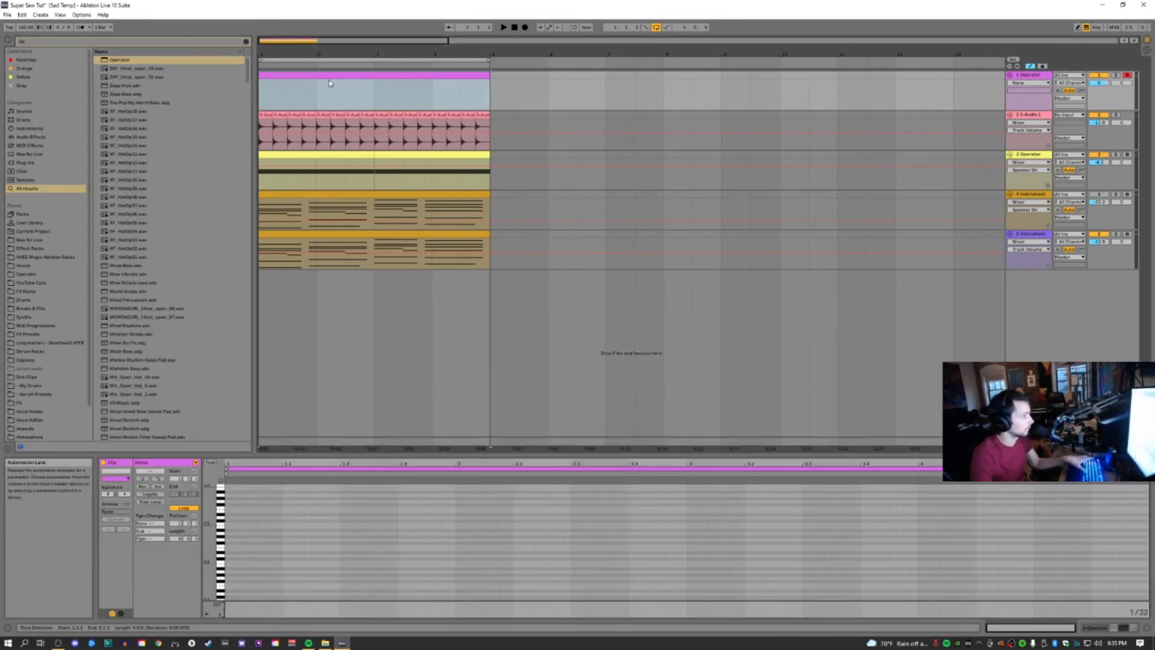
left_click(230, 563)
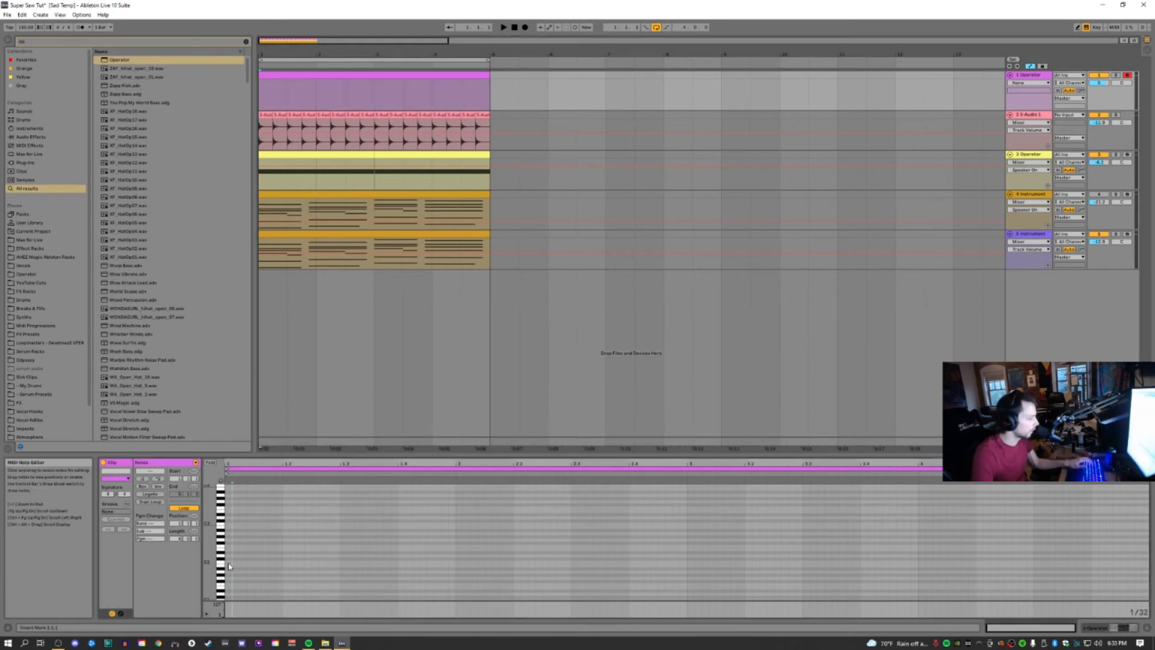
left_click_drag(232, 563, 284, 566)
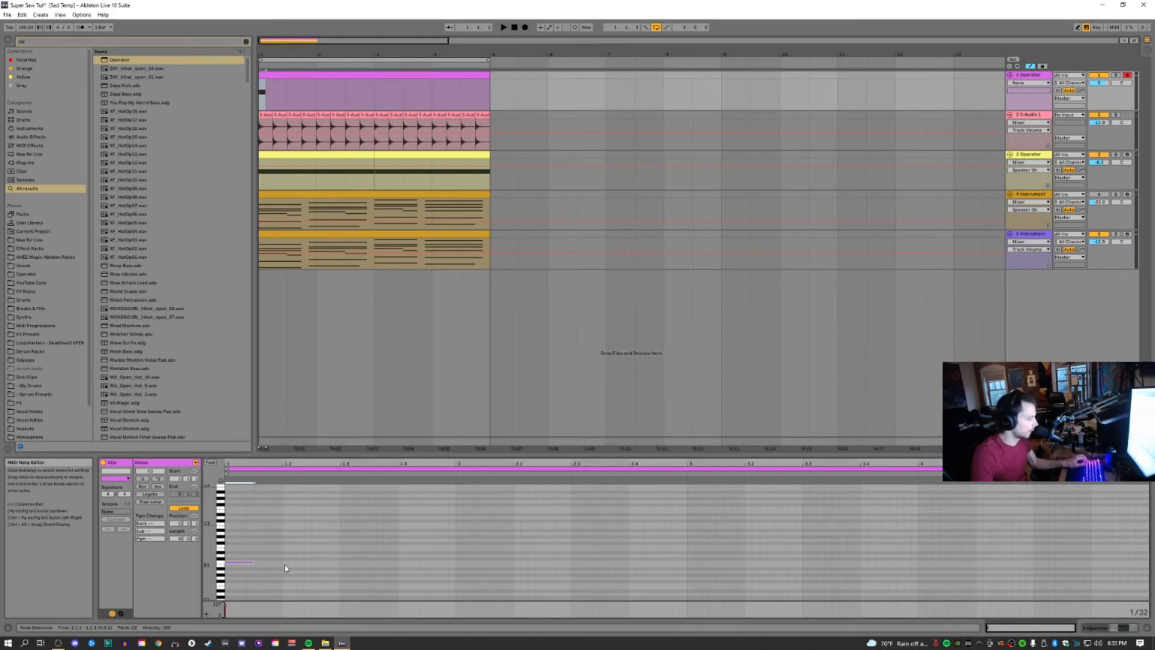
- Duplicate the note repeatedly so that it repeats on every beat to the end of the four-bar clip
key("ctrl+d")
key("ctrl+d")
key("ctrl+d")
key("ctrl+d")
key("ctrl+d")
key("ctrl+d")
key("ctrl+d")
key("ctrl+d")
key("ctrl+d")
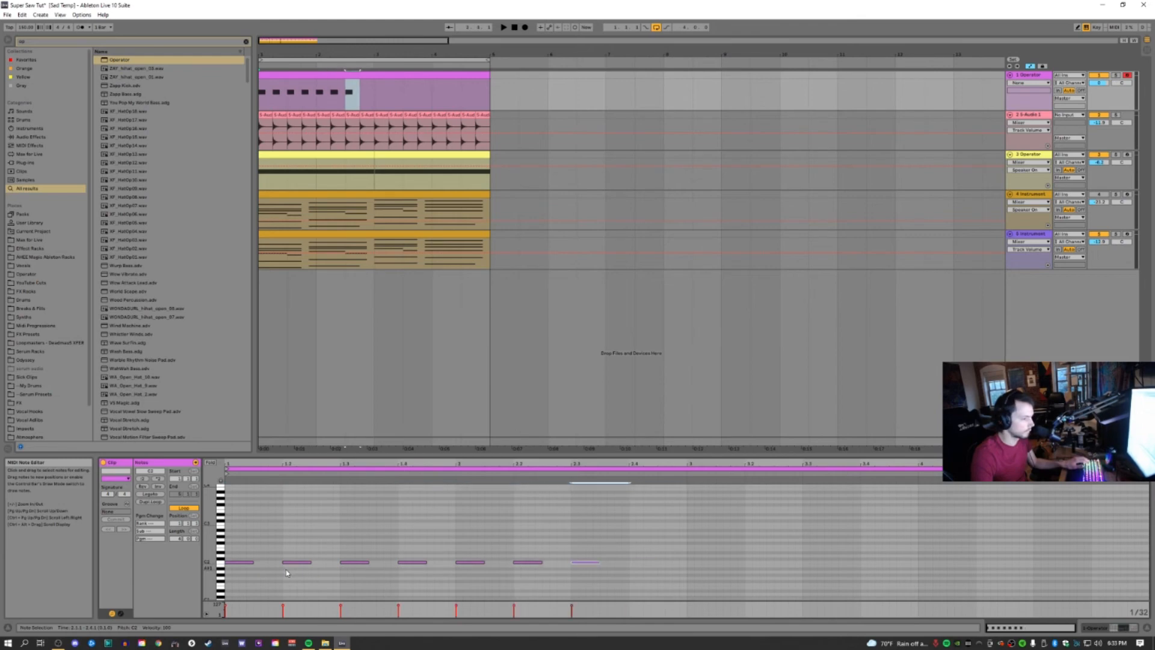
key("ctrl+d")
key("ctrl+d")
key("ctrl+d")
key("ctrl+d")
key("ctrl+d")
key("ctrl+d")
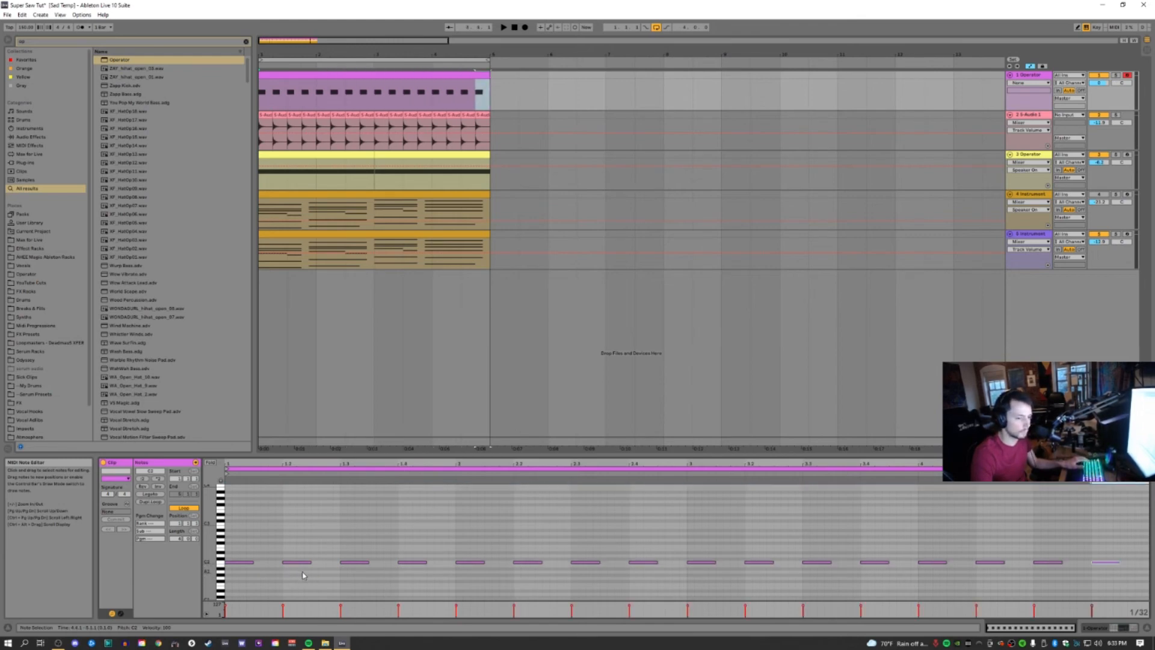
- Lower the new track's volume to -inf dB, then set its Operator envelope's sustain to -inf dB and shorten the decay
left_click_drag(1099, 83, 1099, 162)
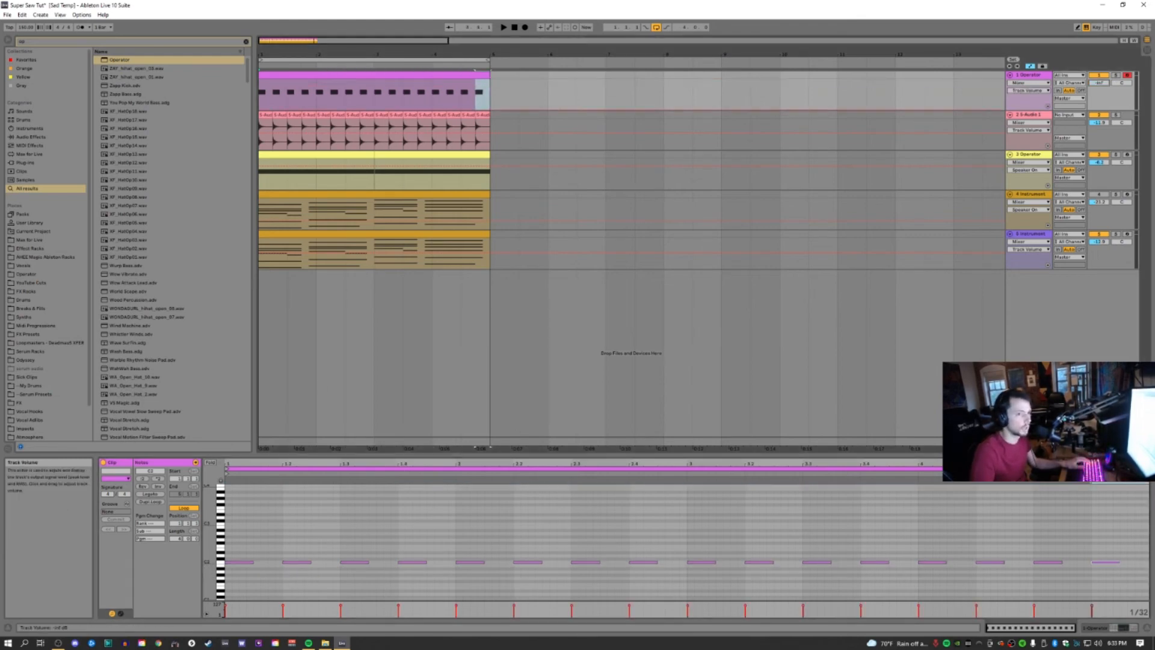
left_click(347, 93)
key("shift+Tab")
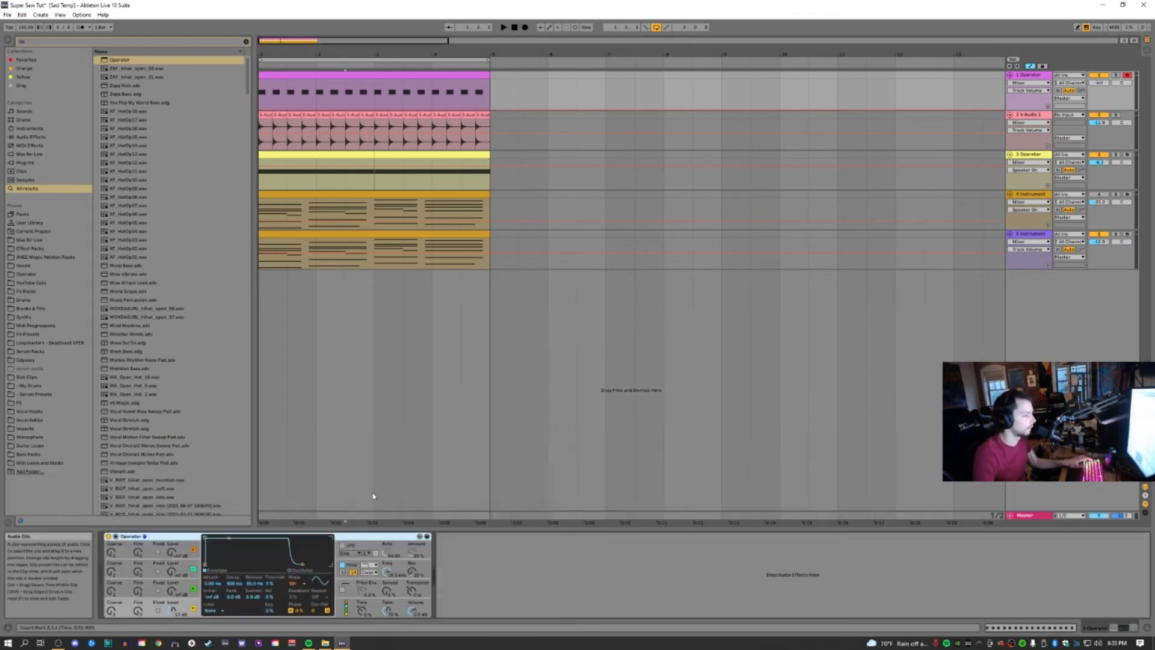
left_click_drag(254, 596, 254, 644)
left_click(234, 583)
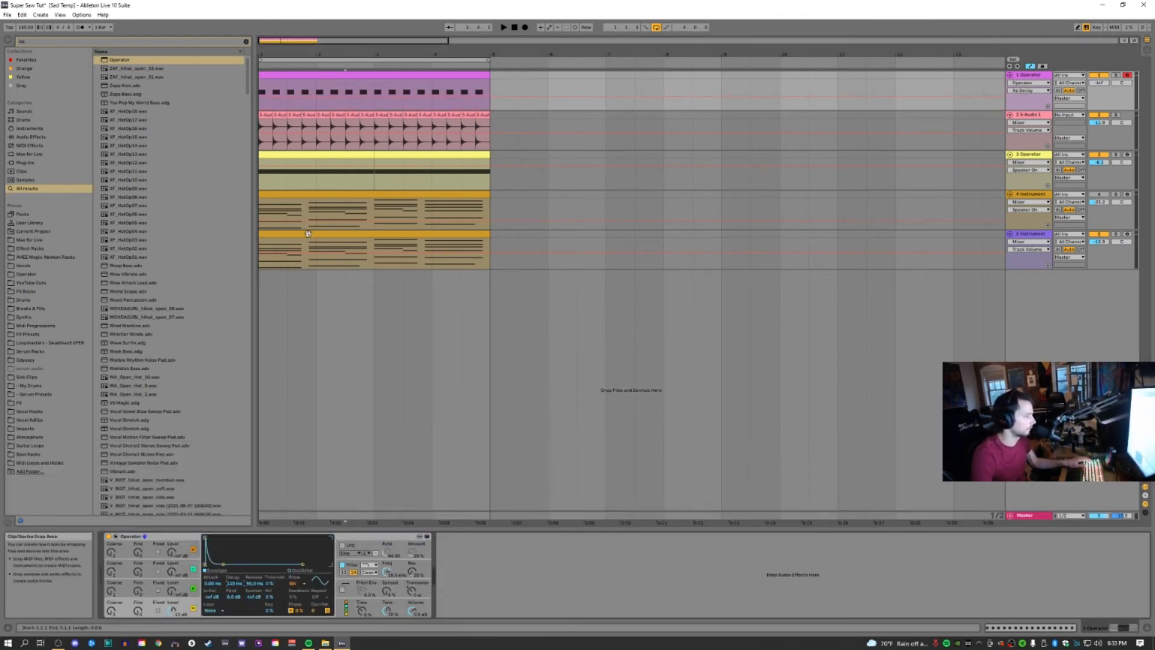
- Search the browser for "comp" and add the Compressor at the end of the super saw track's device chain
left_click(314, 261)
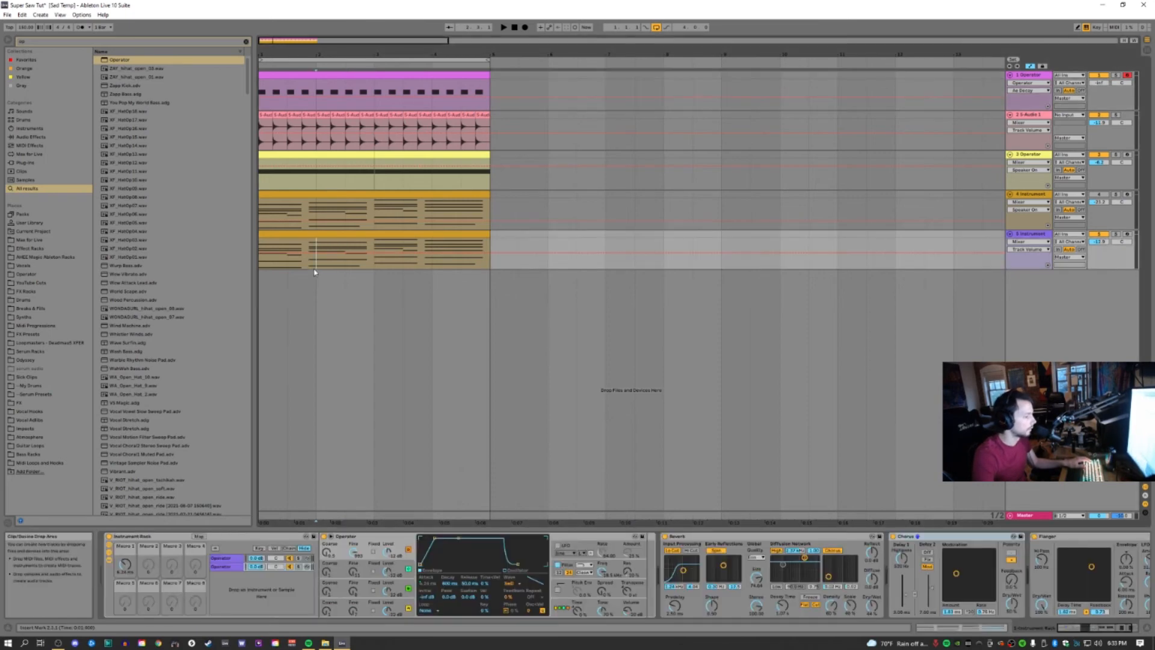
left_click(1097, 628)
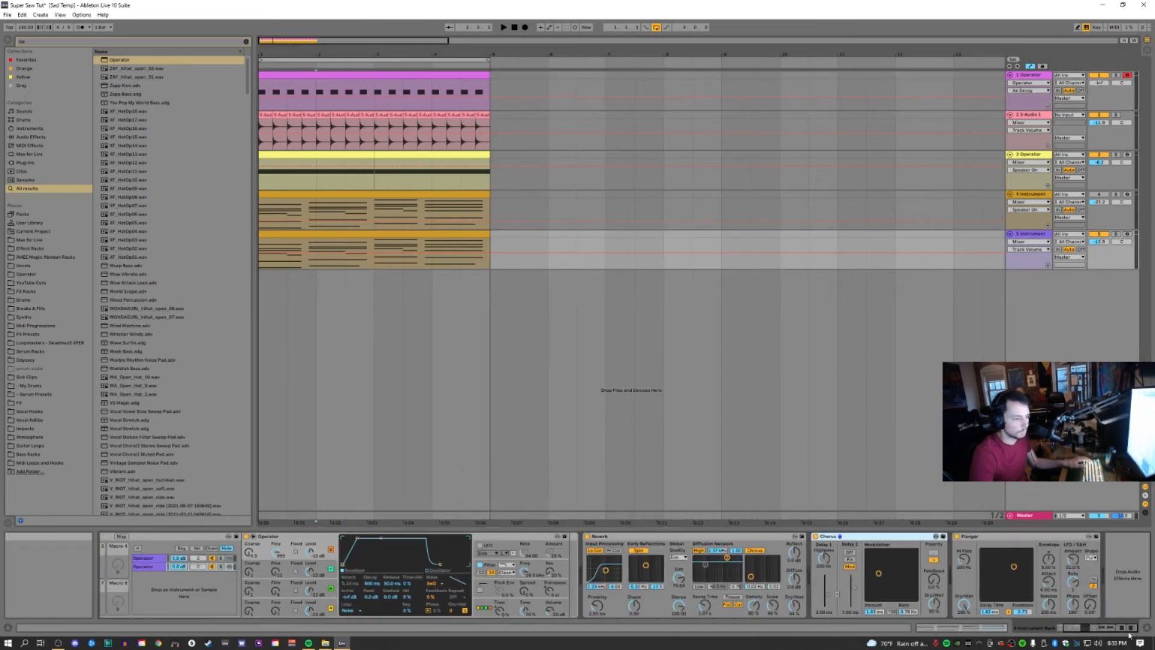
left_click(51, 42)
type("comp")
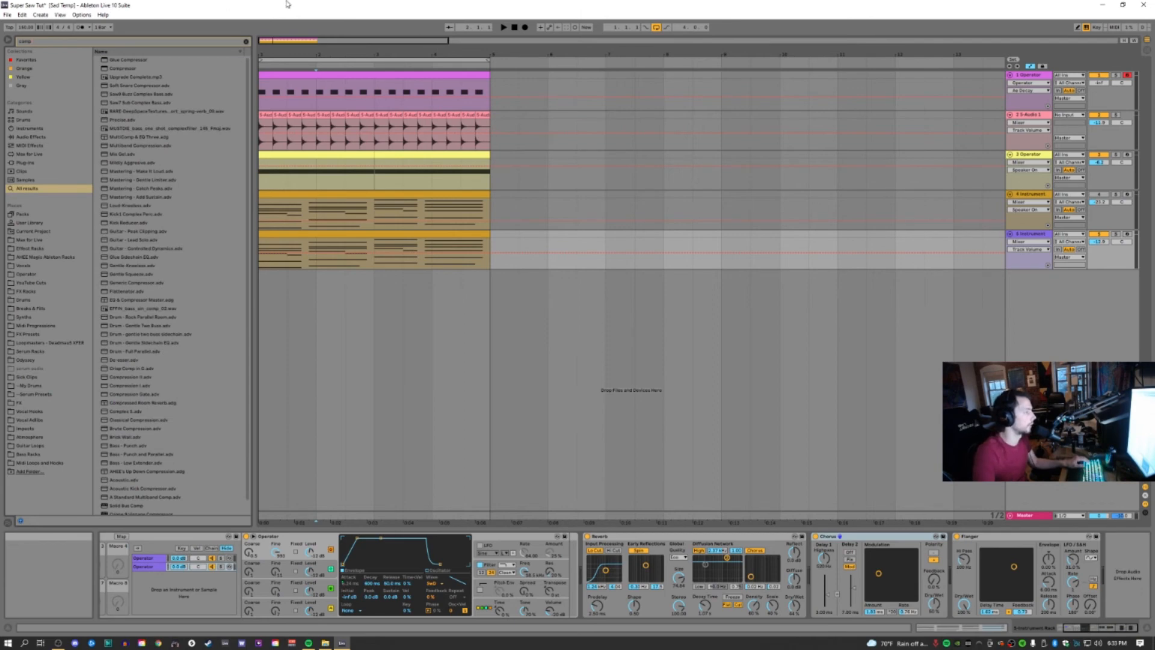
double_click(150, 70)
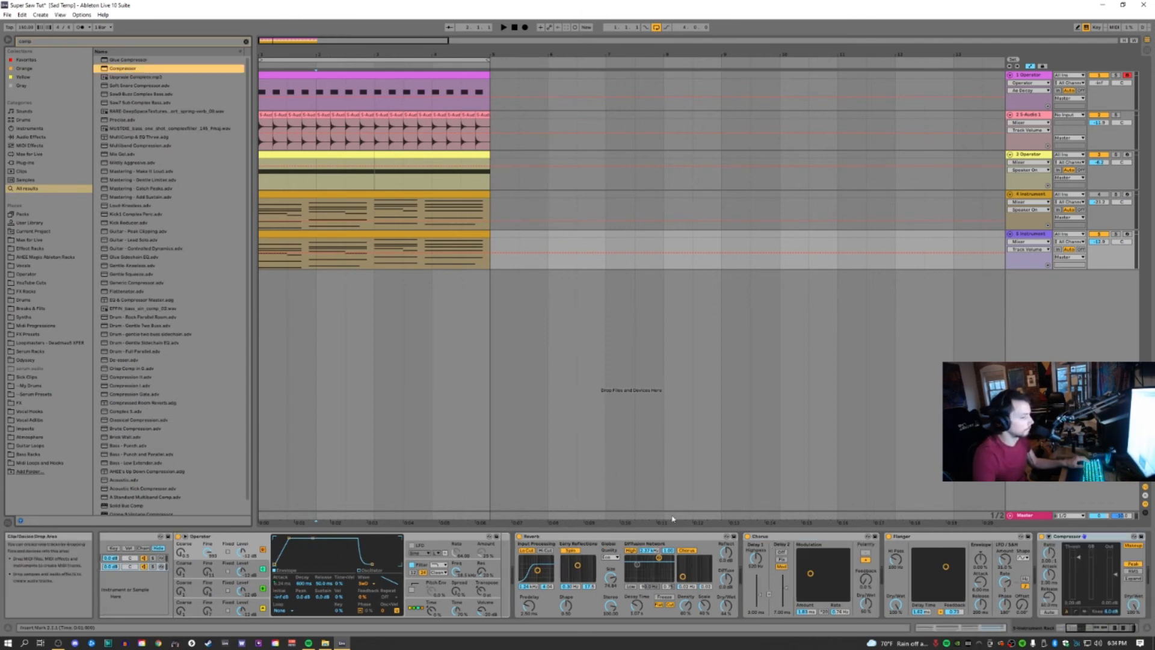
- Expand the Compressor's sidechain section, enable Sidechain, and set its audio source to the 1-Operator track
left_click(1049, 539)
left_click(1121, 629)
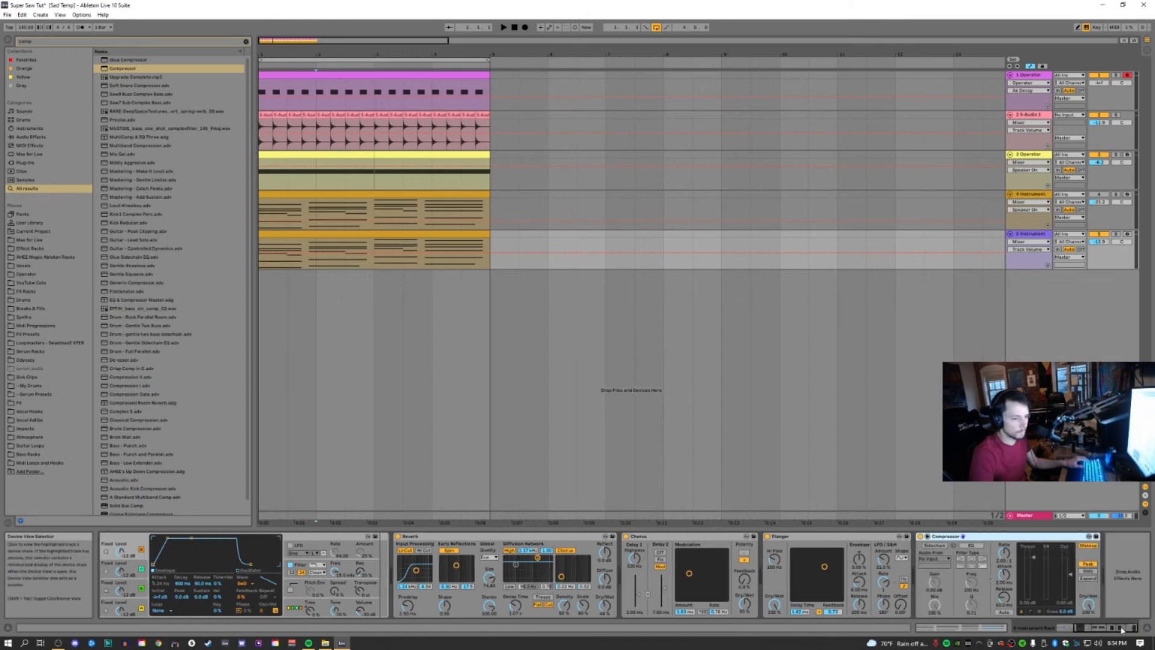
left_click(940, 560)
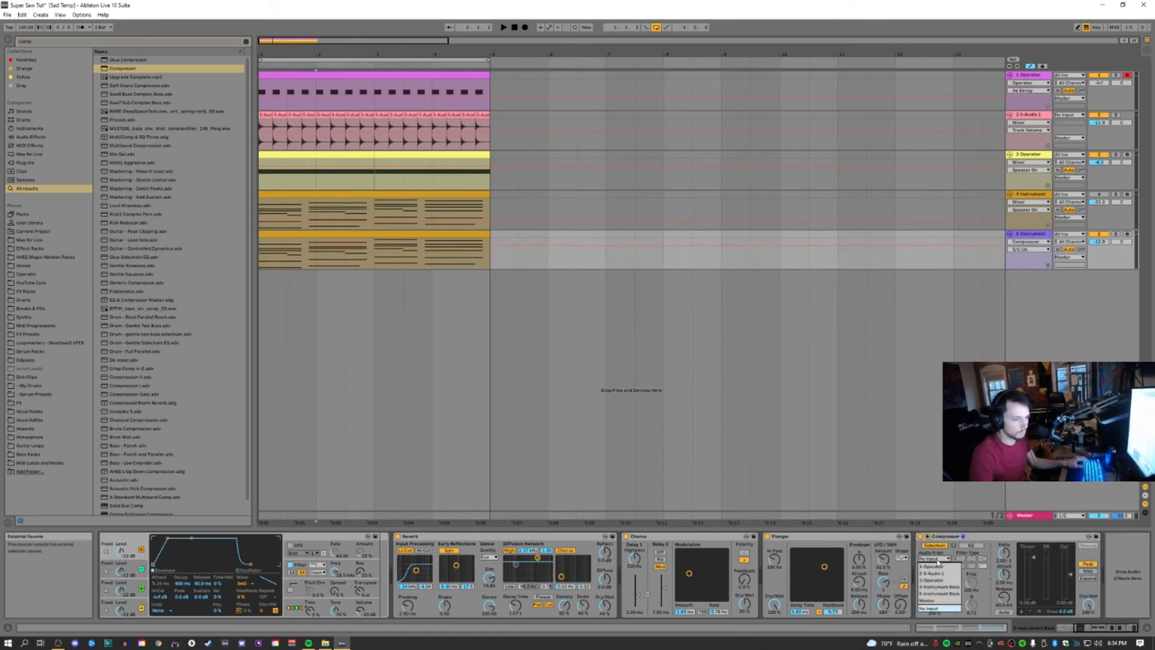
left_click(934, 566)
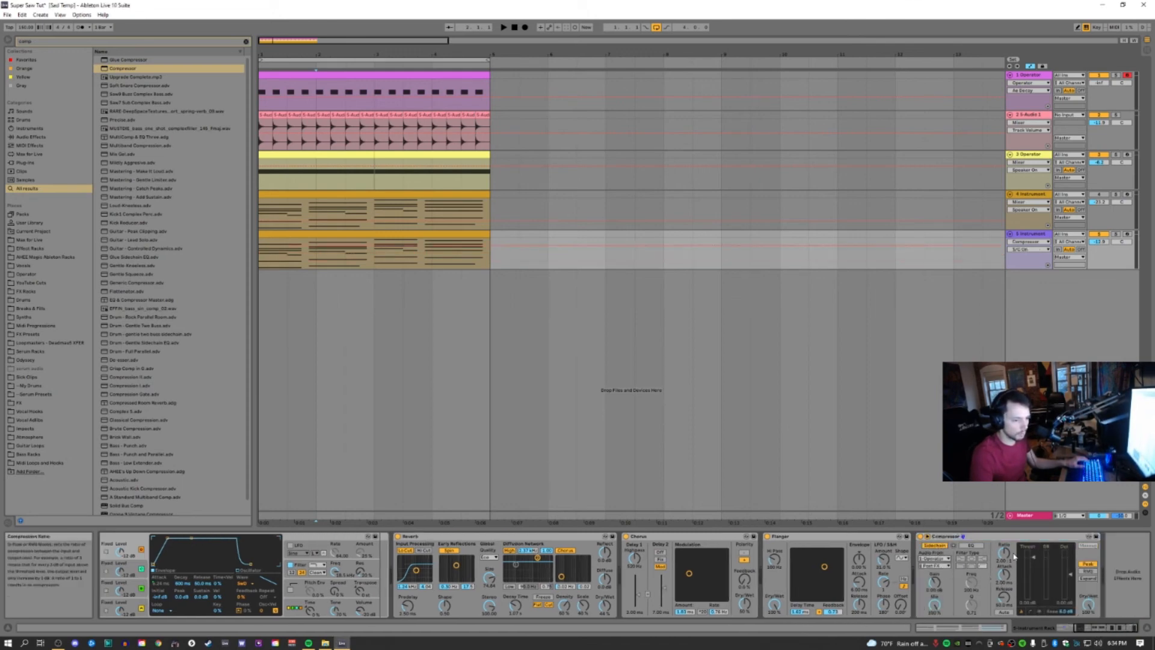
- Raise the Compressor's ratio, switch its detection to RMS, and show the activity view with the device fully in sight
left_click_drag(1004, 552, 1004, 496)
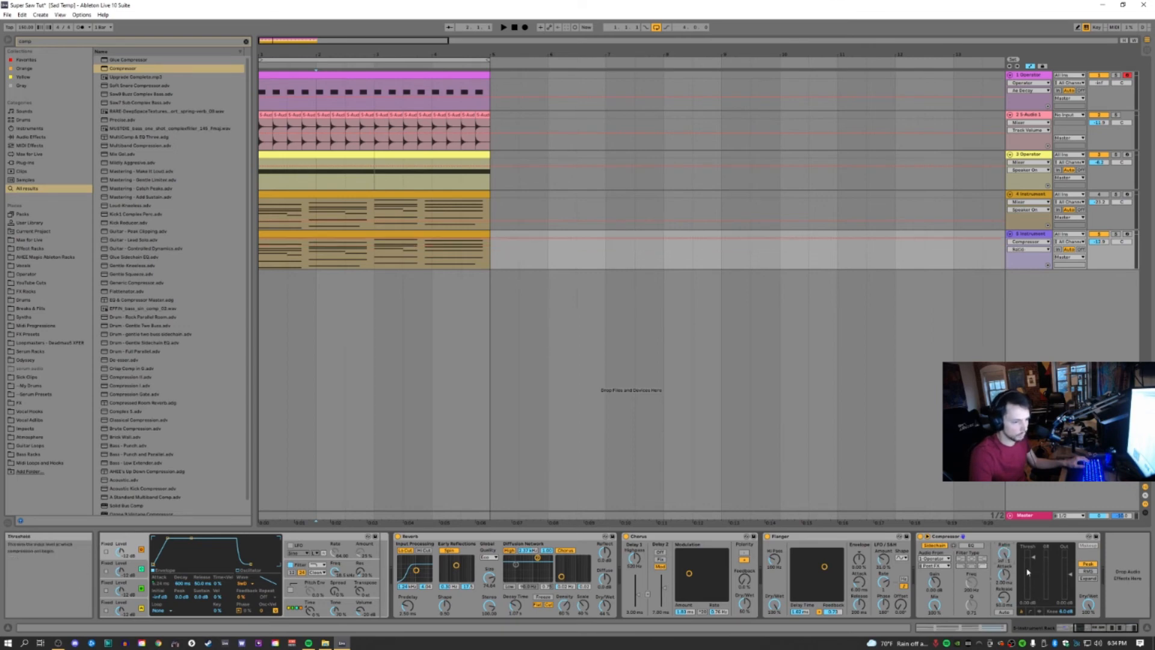
left_click(1087, 571)
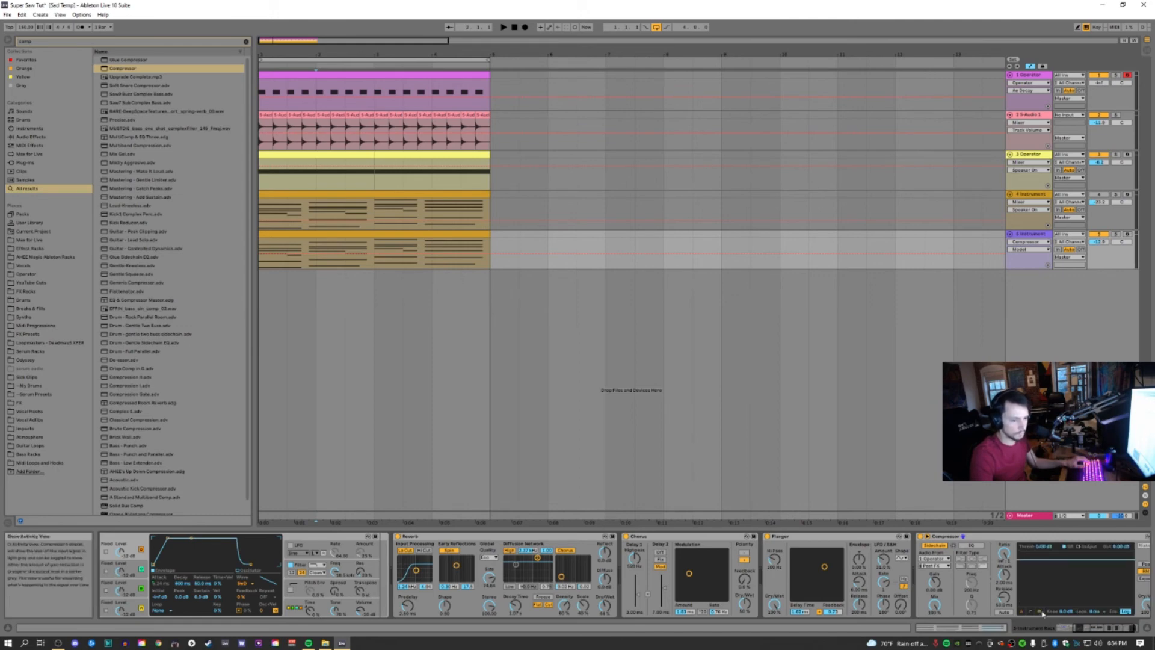
left_click(1096, 630)
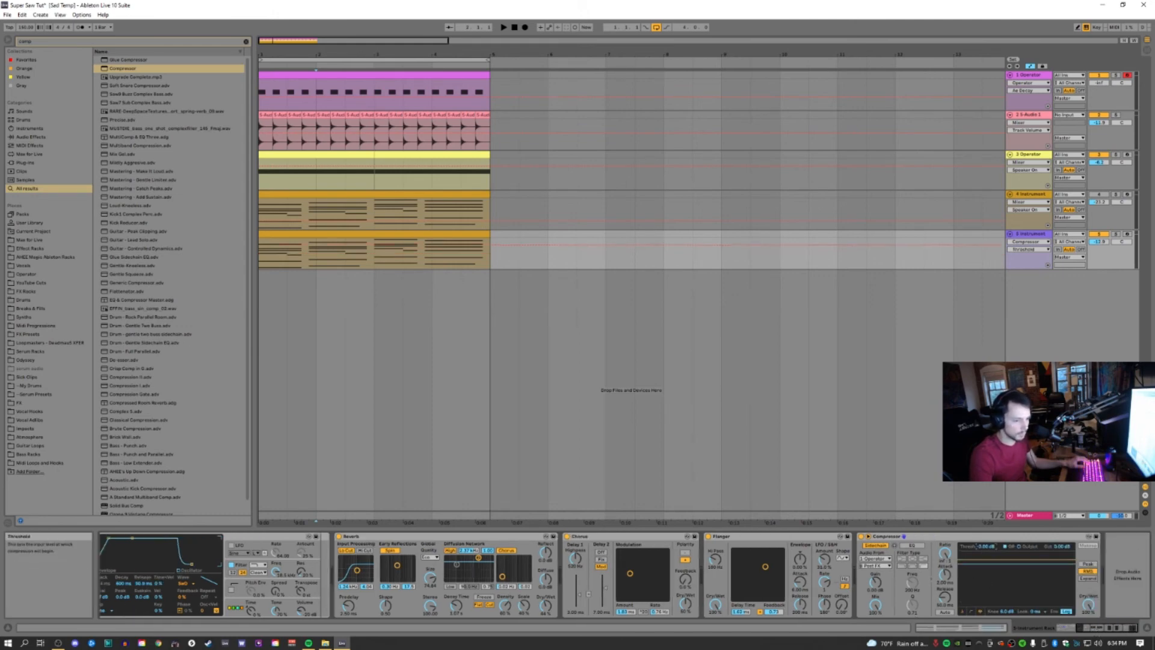
- Lower the Compressor's threshold to about -33 dB and adjust its release while playing, so the chord pumps with the trigger
mouse_move(986, 546)
left_mouse_down()
mouse_move(987, 571)
mouse_move(986, 542)
left_mouse_up()
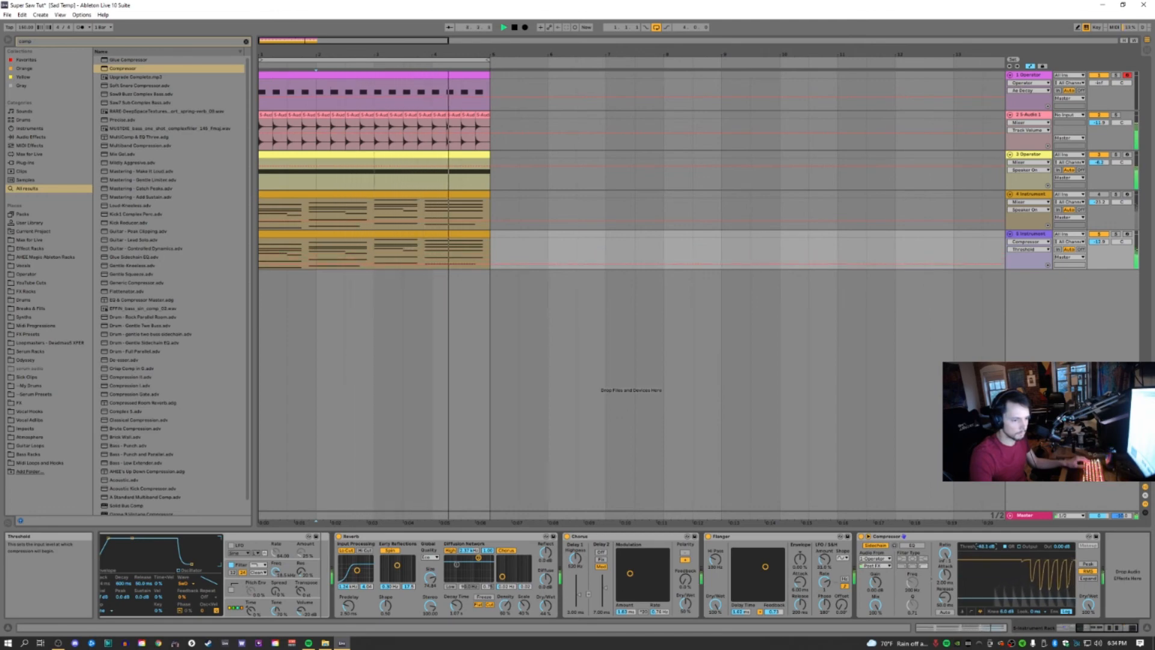
left_click_drag(945, 575, 944, 611)
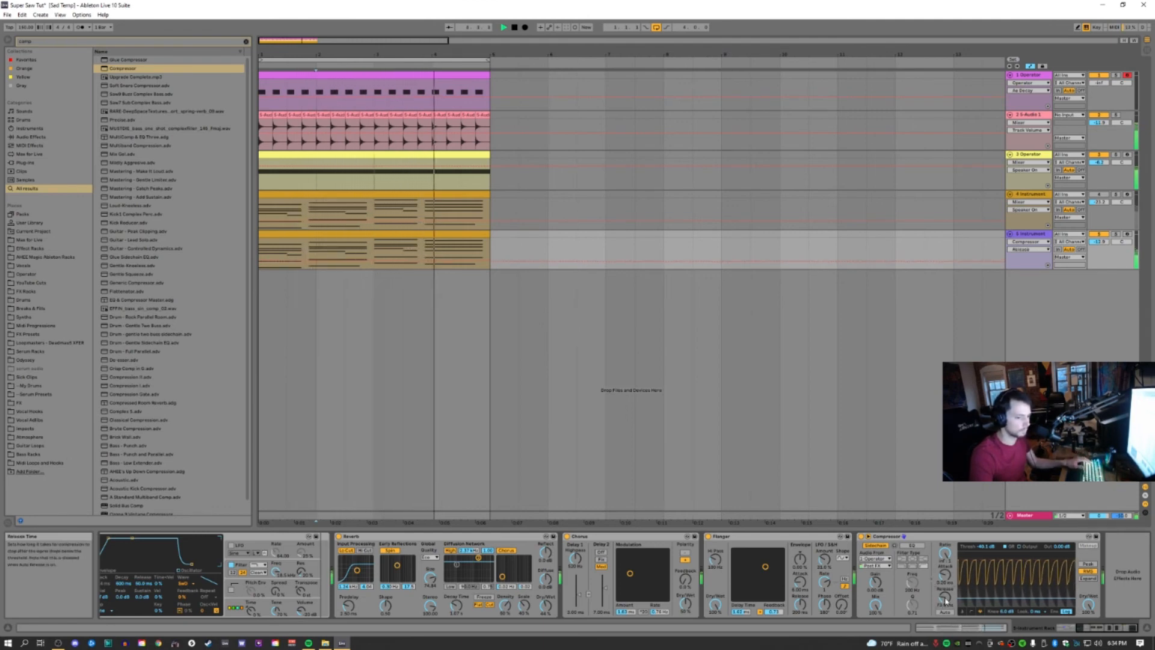
left_click_drag(986, 548, 987, 546)
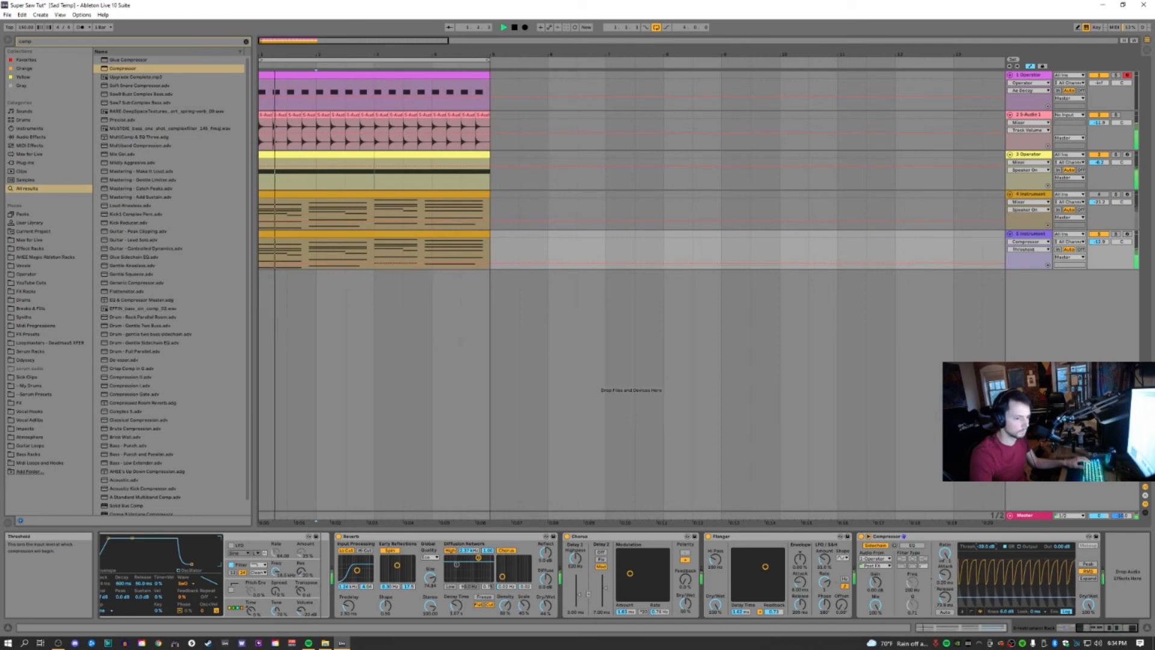
left_click_drag(947, 600, 948, 586)
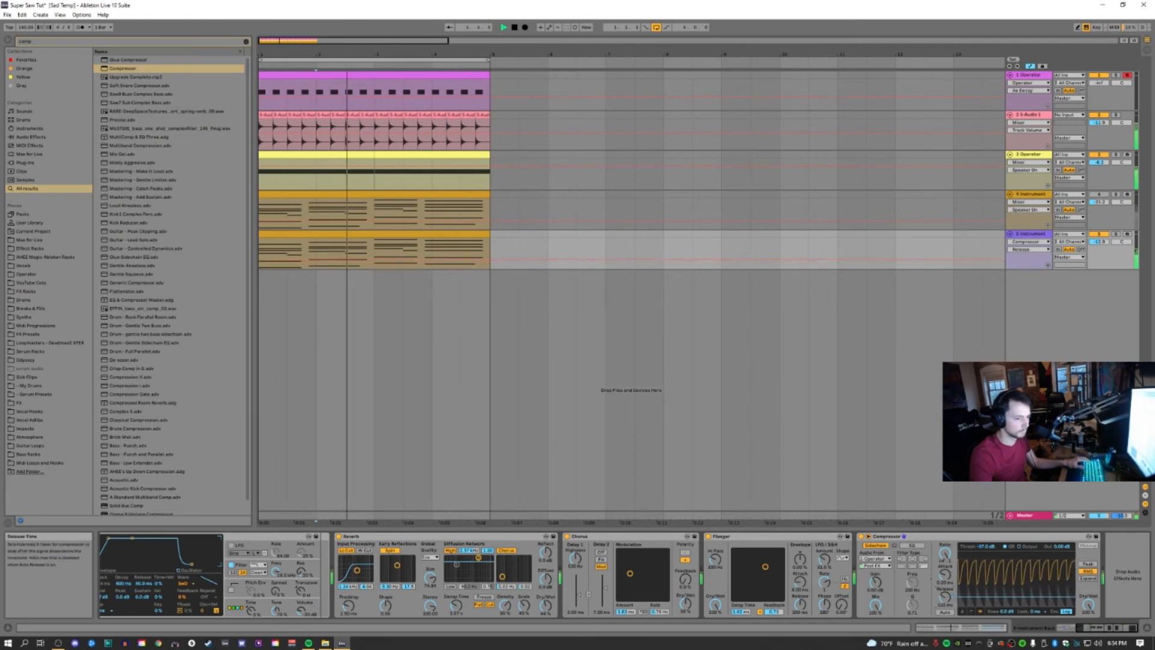
mouse_move(987, 546)
left_mouse_down()
mouse_move(986, 529)
mouse_move(986, 538)
left_mouse_up()
left_click_drag(945, 595, 945, 601)
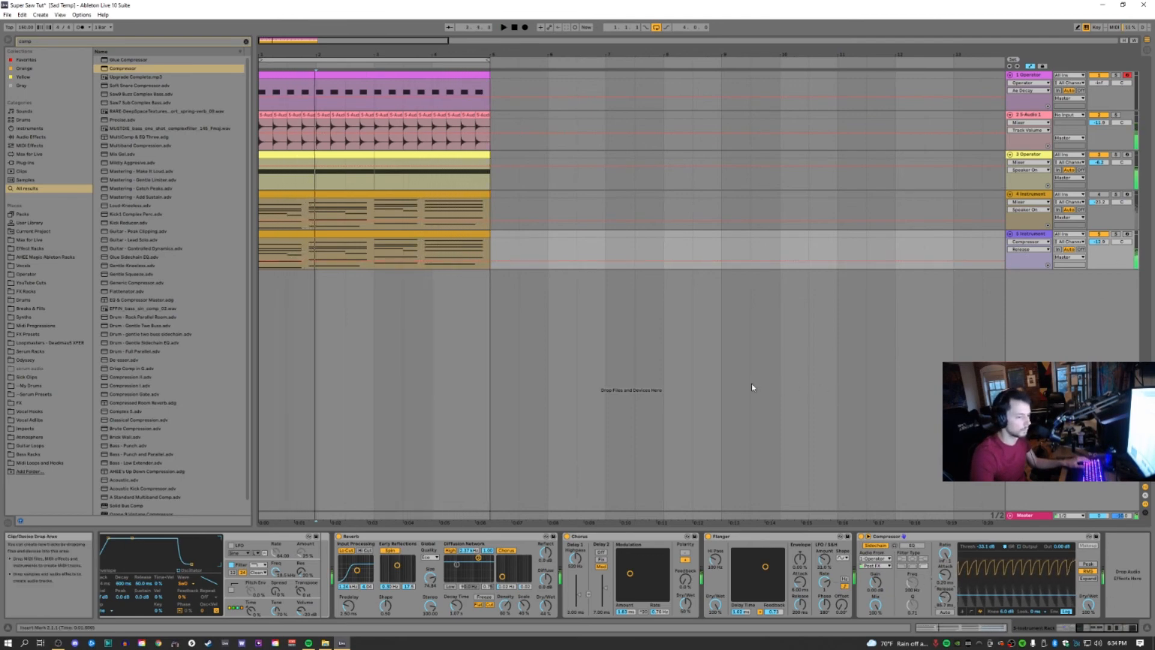
- Search the browser for "eq" and add EQ Eight after the Compressor on the super saw track
left_click(41, 44)
type("eq")
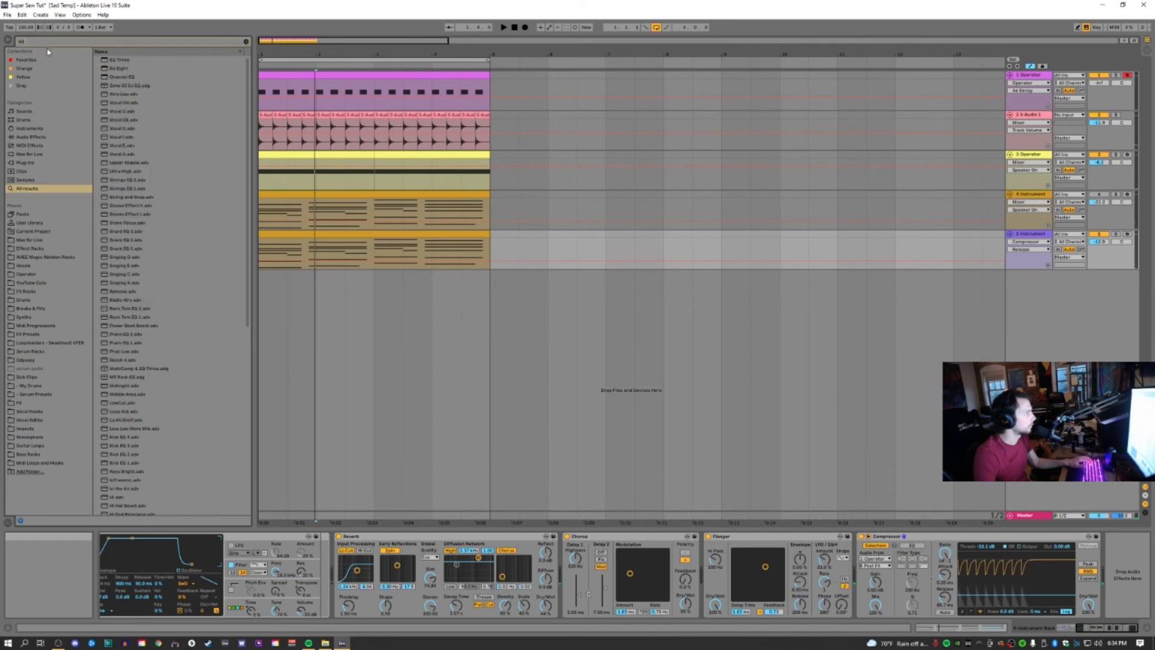
left_click_drag(120, 69, 429, 237)
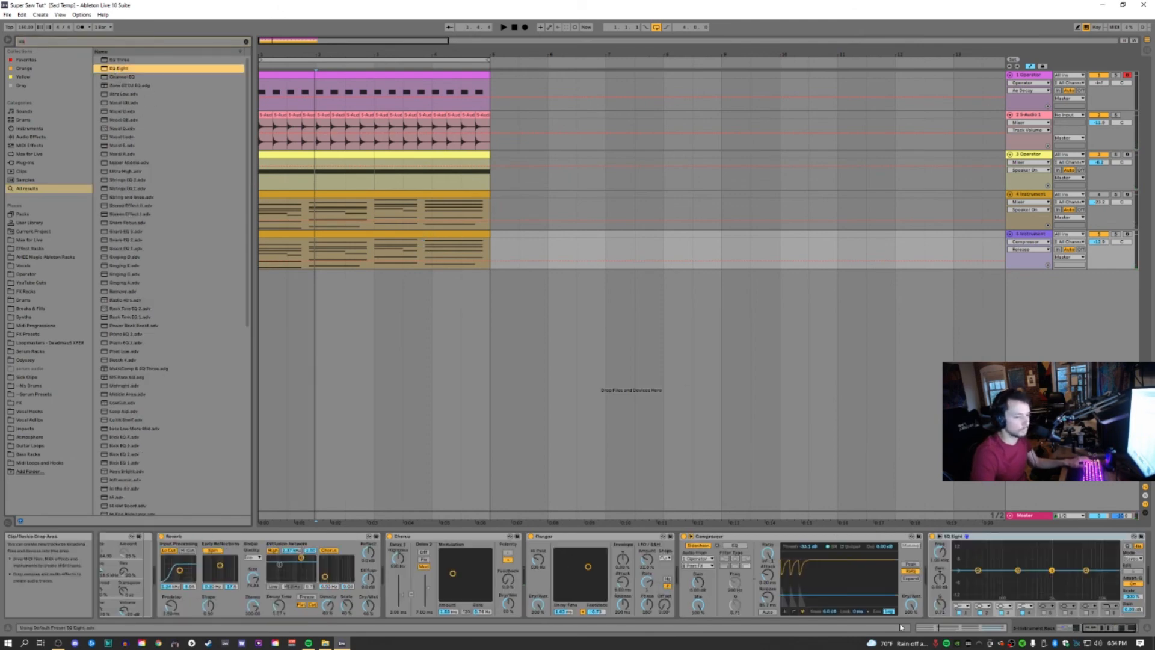
- Set EQ Eight's first band to a low-cut filter and play the arrangement to hear the low end removed
left_click(963, 607)
left_click(961, 559)
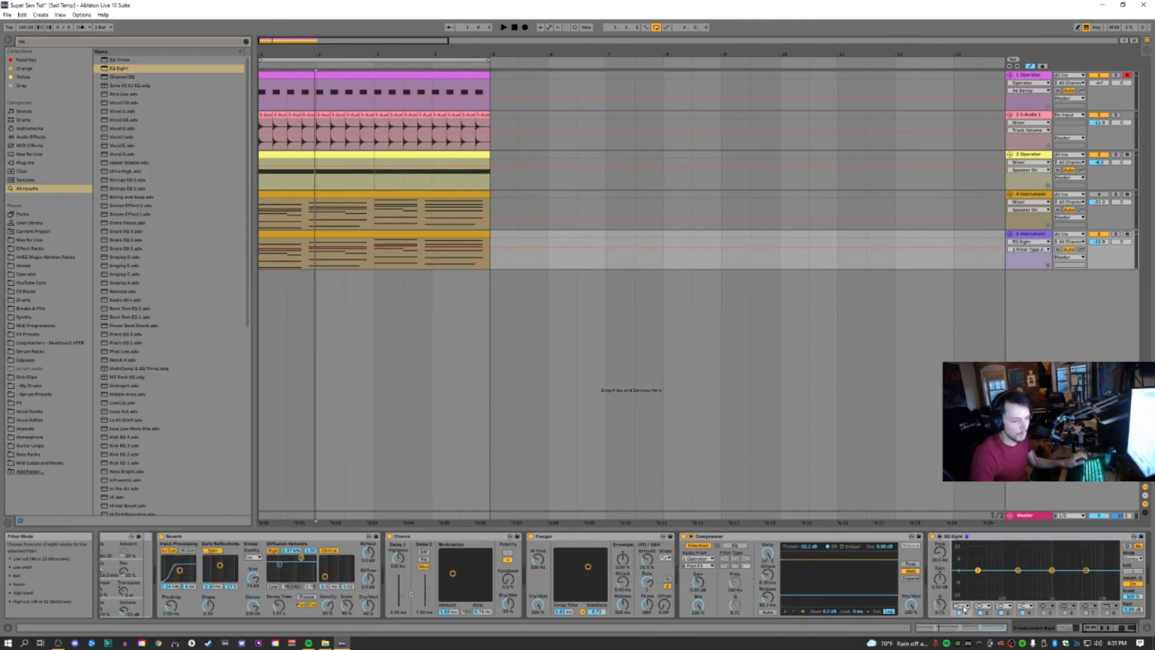
left_click(959, 560)
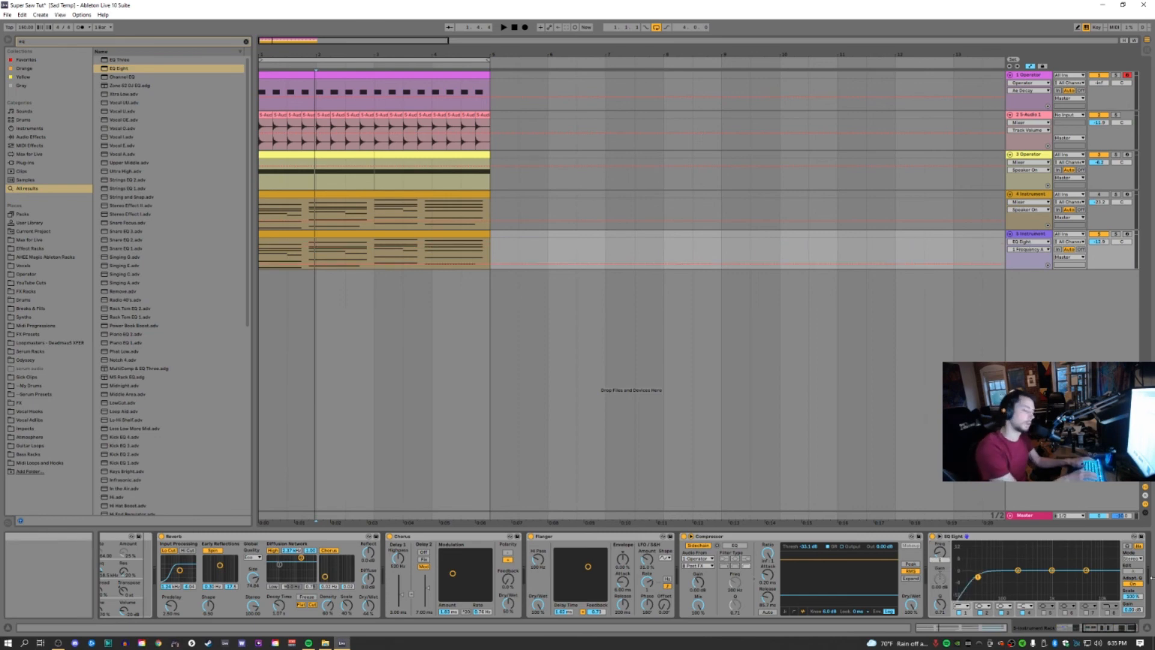
key("space")
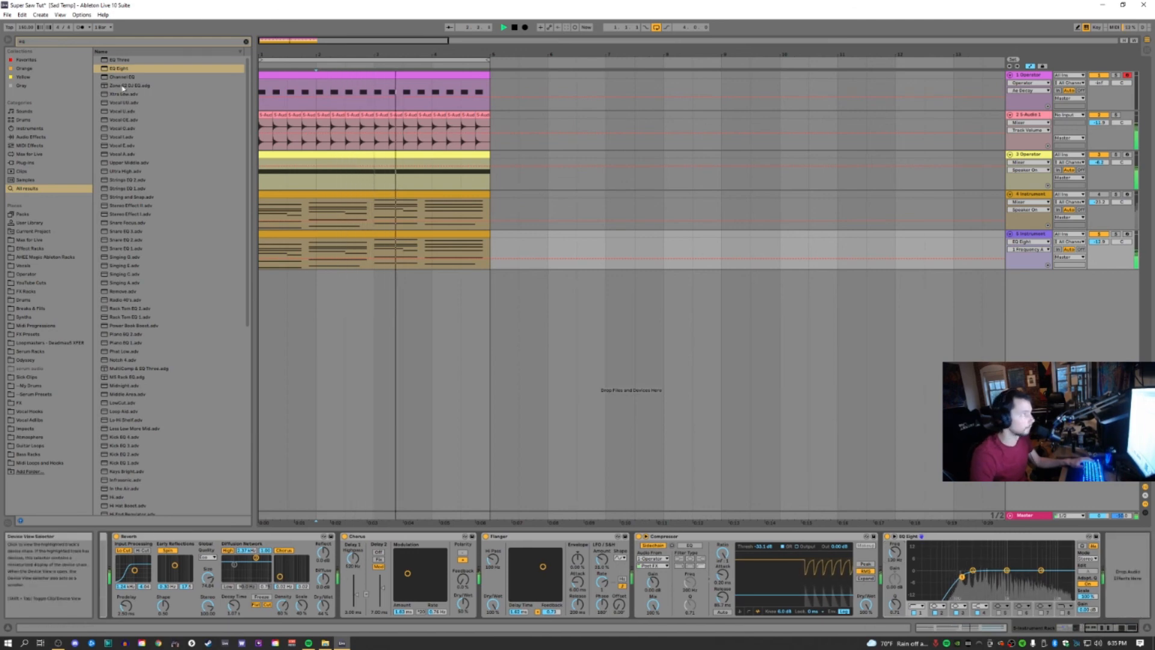
key("space")
- Search the browser for "mul" and add Multiband Dynamics after EQ Eight on the super saw track
left_click(46, 42)
type("mul")
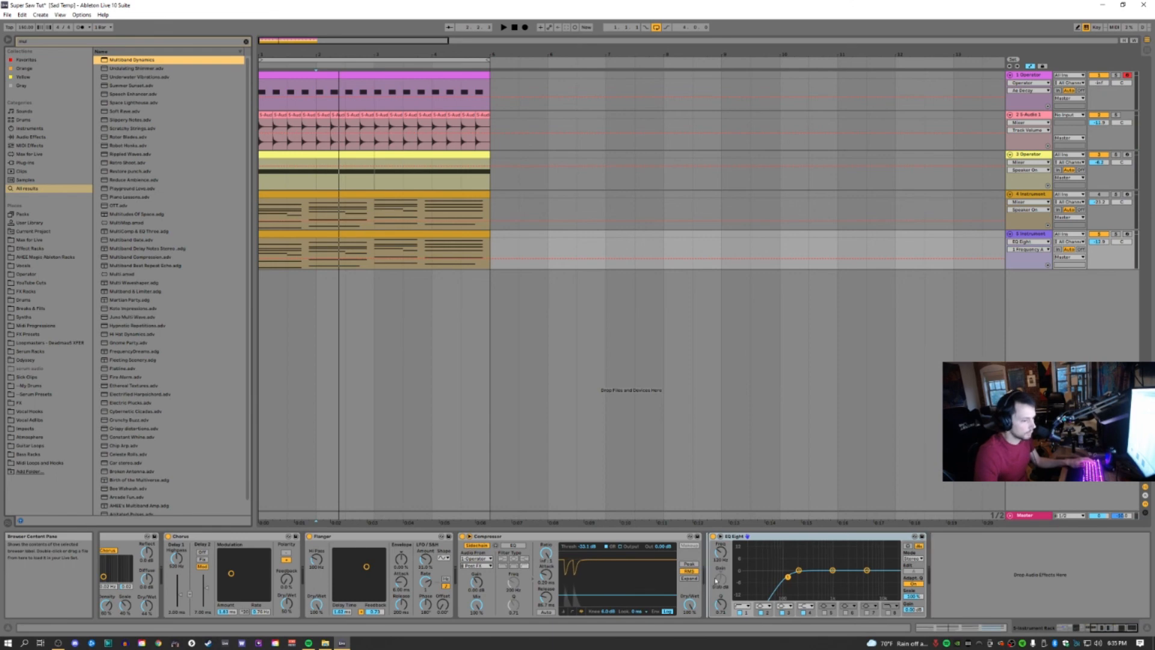
left_click_drag(1009, 581, 1007, 581)
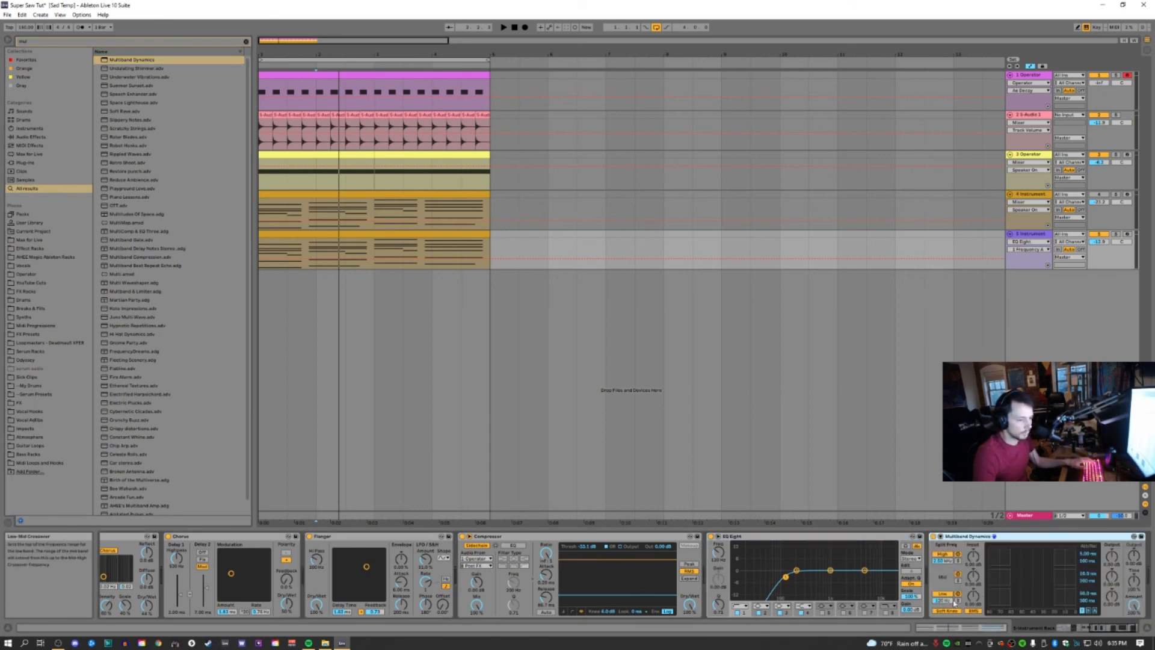
- During playback, lower the Multiband Dynamics low band's input and output gain and raise its Below threshold
key("space")
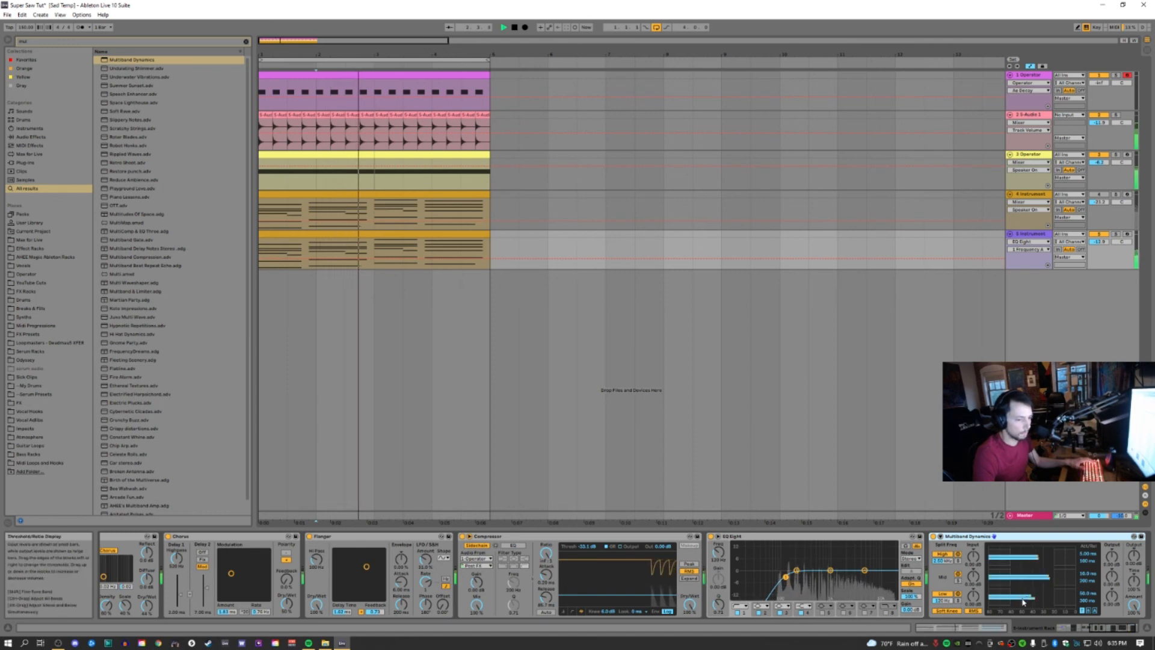
left_click(973, 596)
left_click_drag(973, 595, 973, 626)
left_click_drag(1111, 595, 1112, 596)
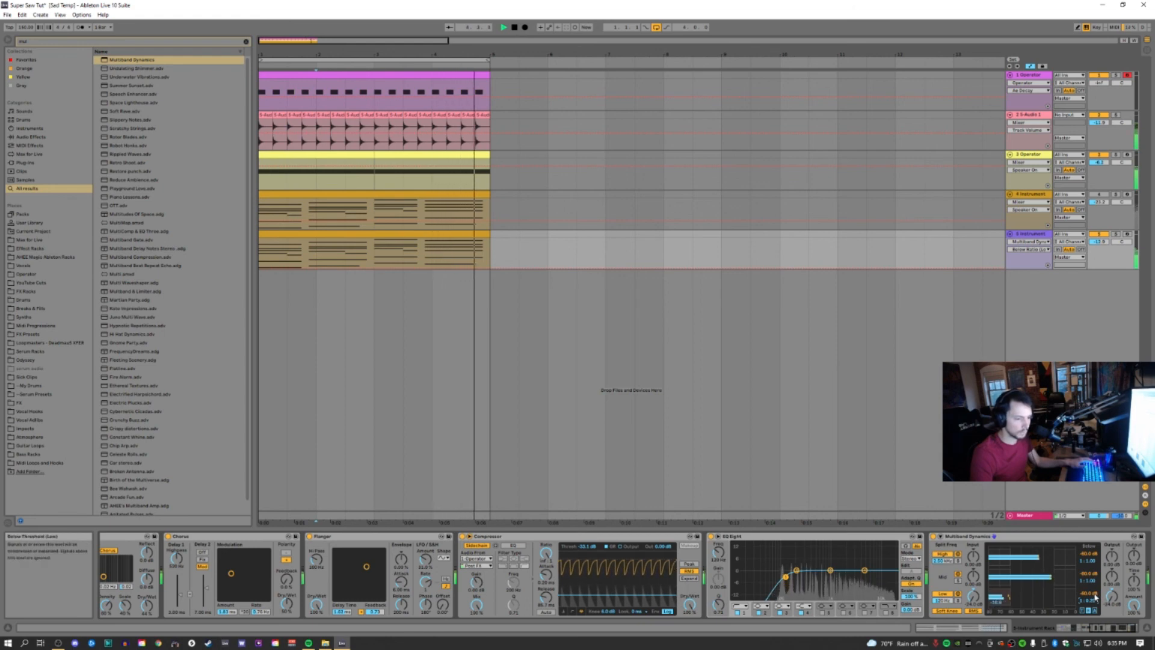
left_click_drag(1088, 593, 1088, 551)
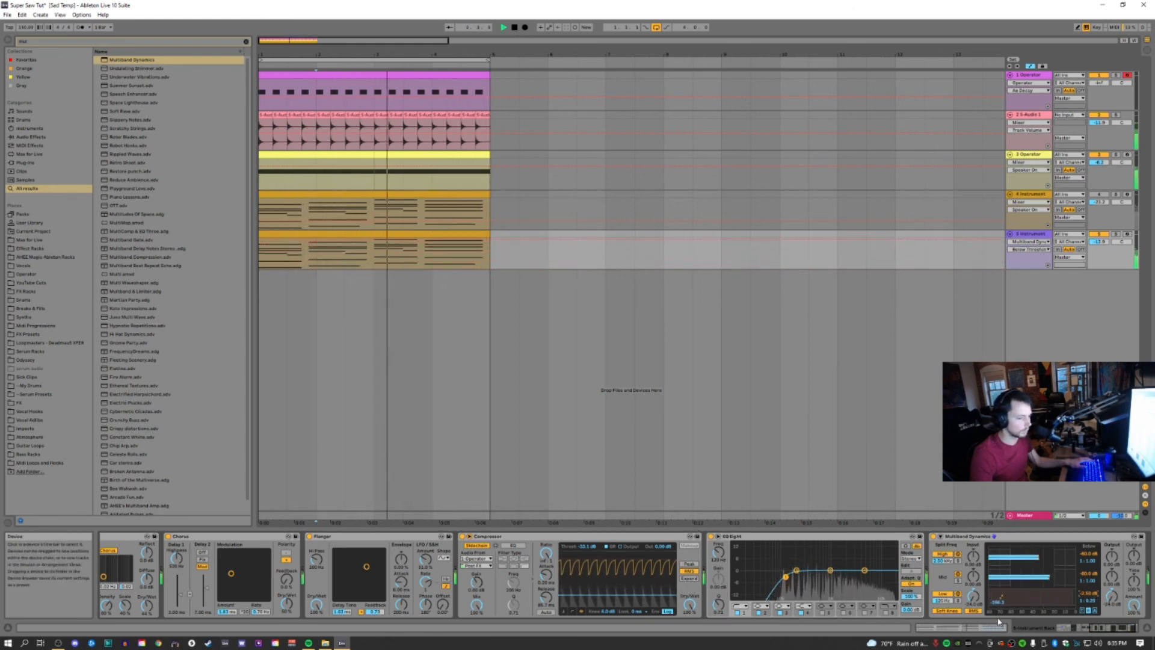
- Solo the low band and compare its sound with Multiband Dynamics bypassed and the band switched off
left_click(958, 600)
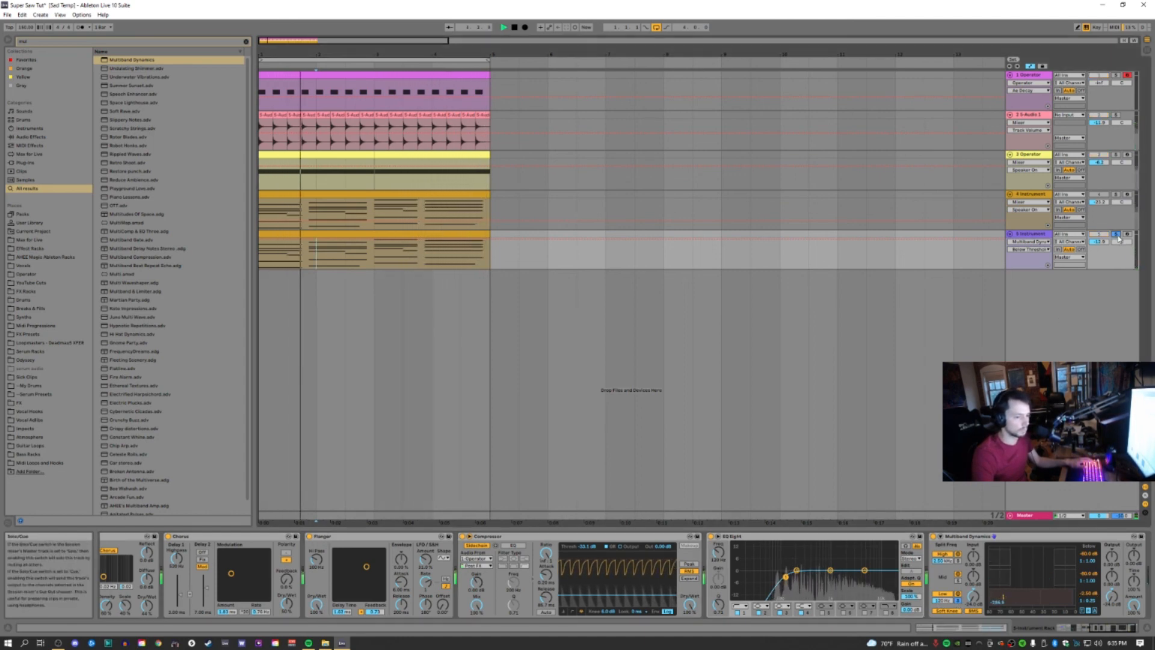
left_click(934, 536)
left_click(934, 536)
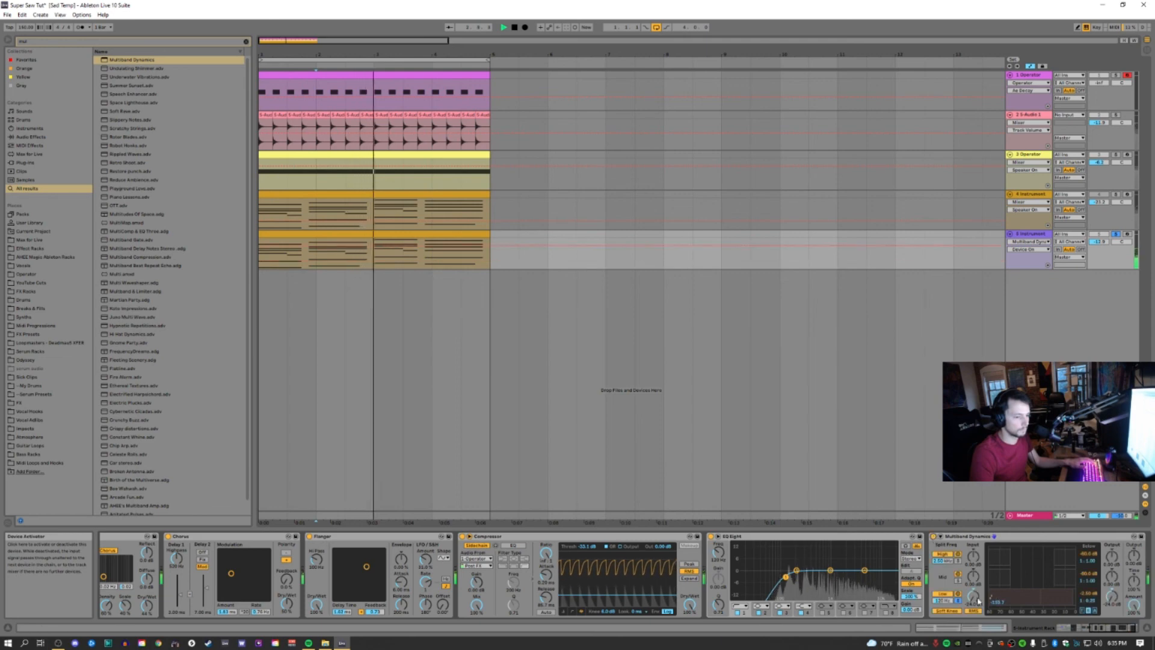
left_click(959, 593)
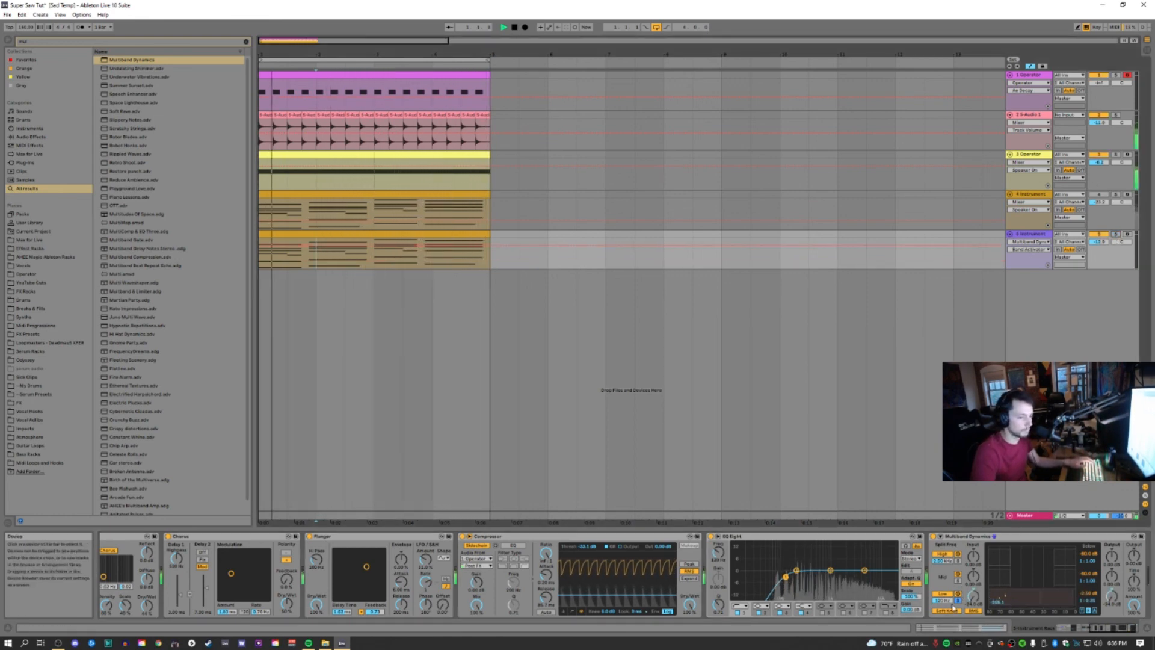
left_click_drag(1114, 628, 1129, 627)
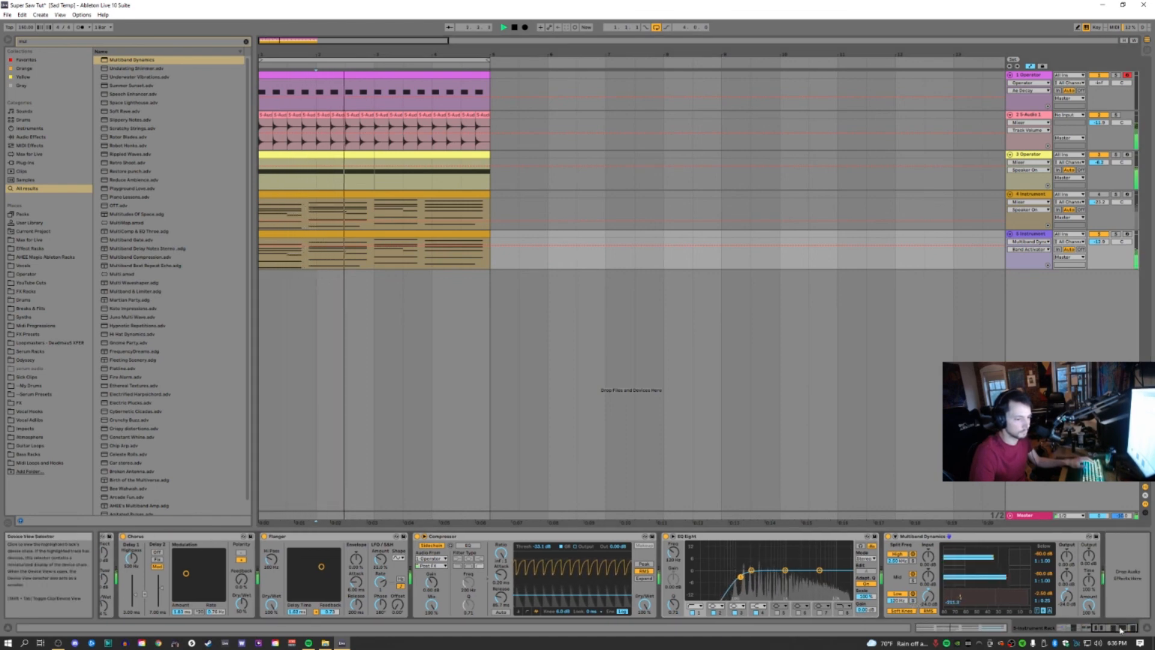
left_click_drag(262, 258, 287, 259)
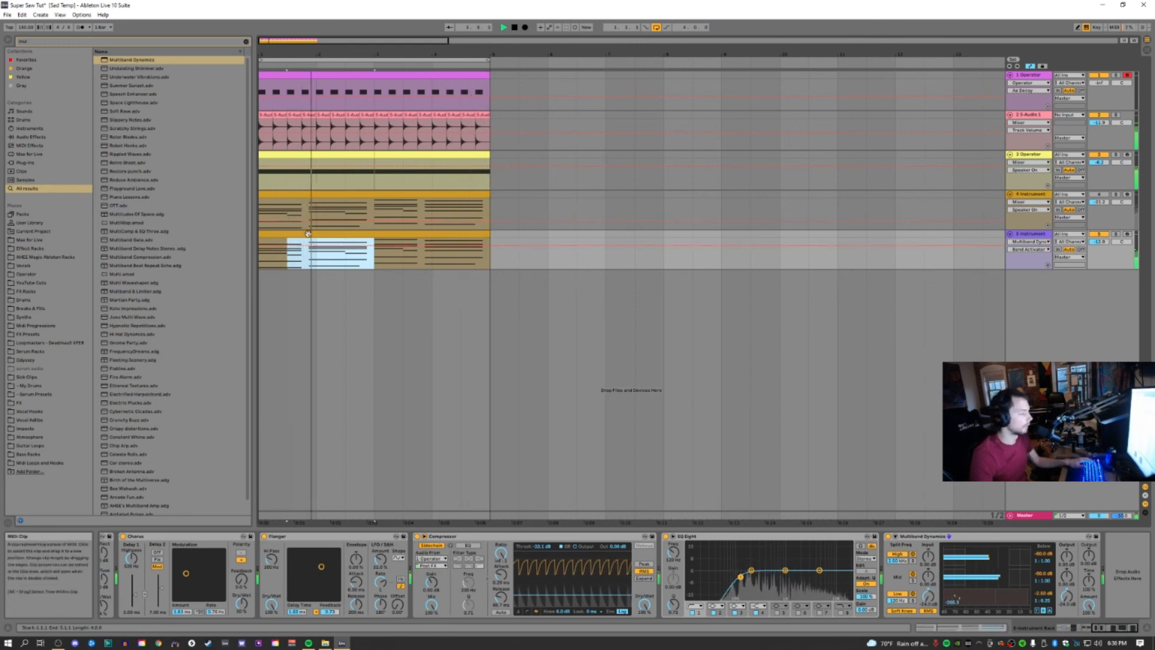
left_click(311, 263)
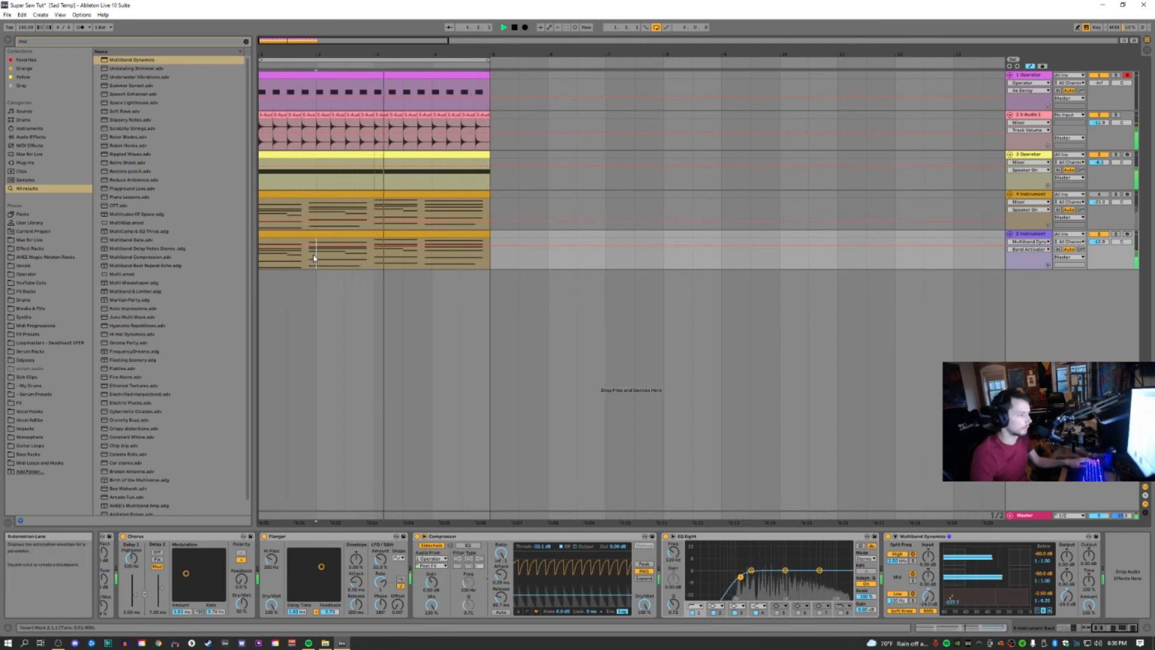